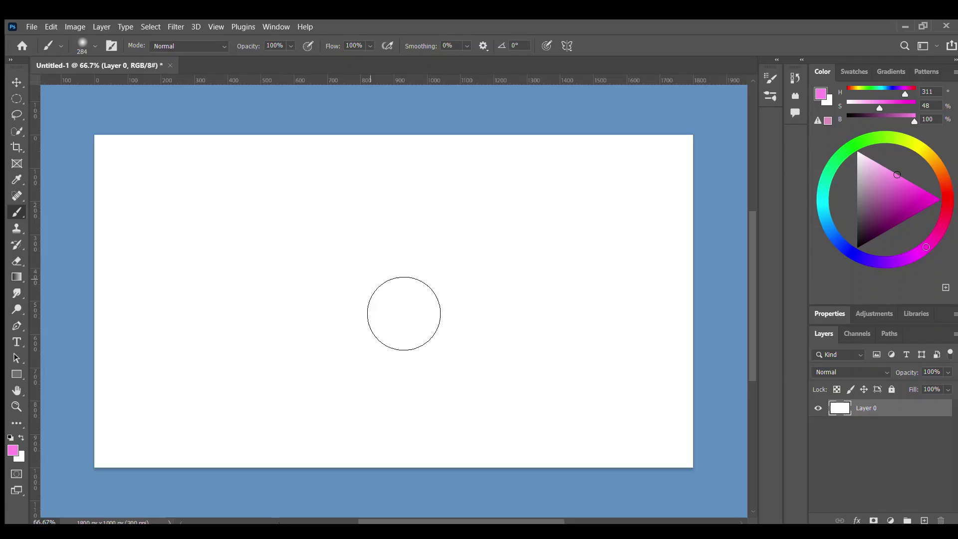
Step: Fill the canvas with a deep blue to magenta sky gradient and add Layer 1
click(16, 277)
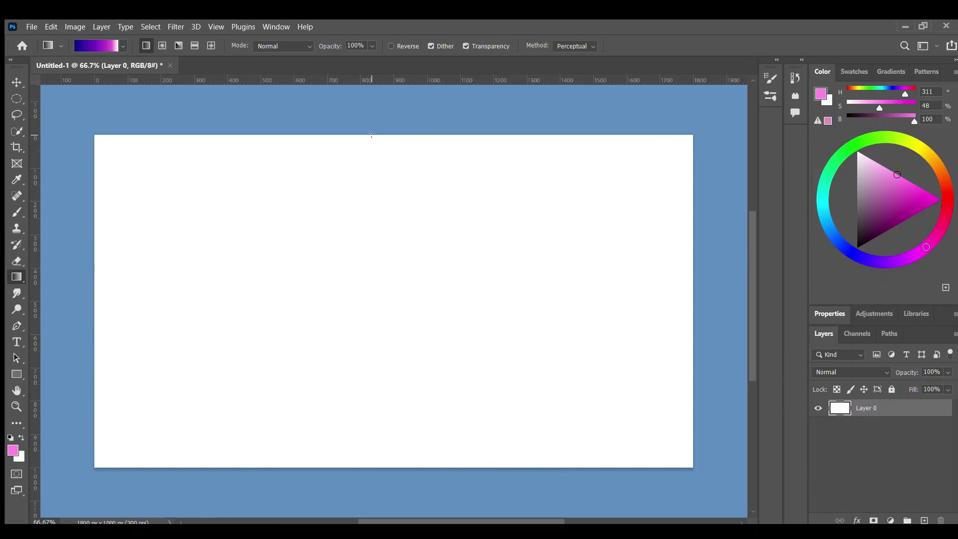
drag(372, 133, 391, 329)
click(924, 520)
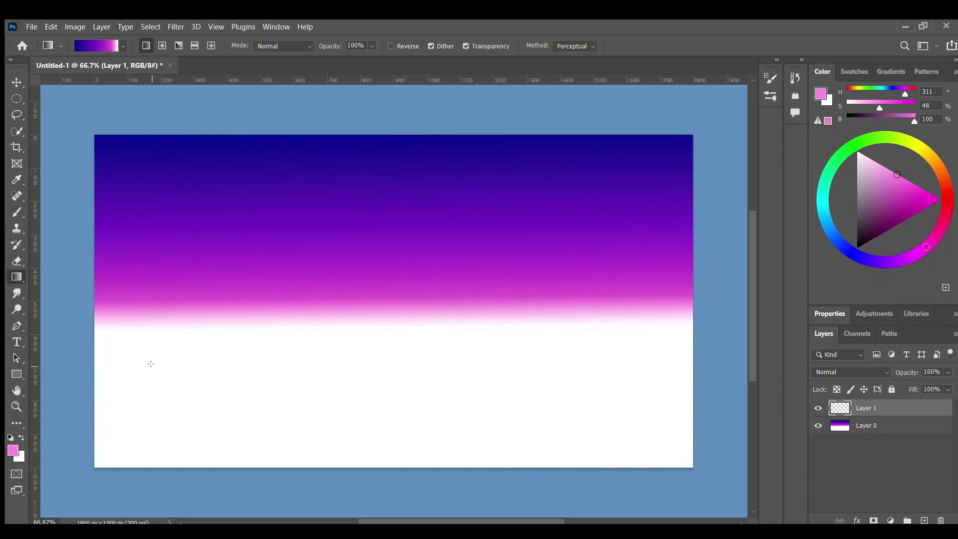
Step: Paint a wide soft pink glow on Layer 1 at 12% opacity, then add Layer 2
key(b)
alt+click(298, 317)
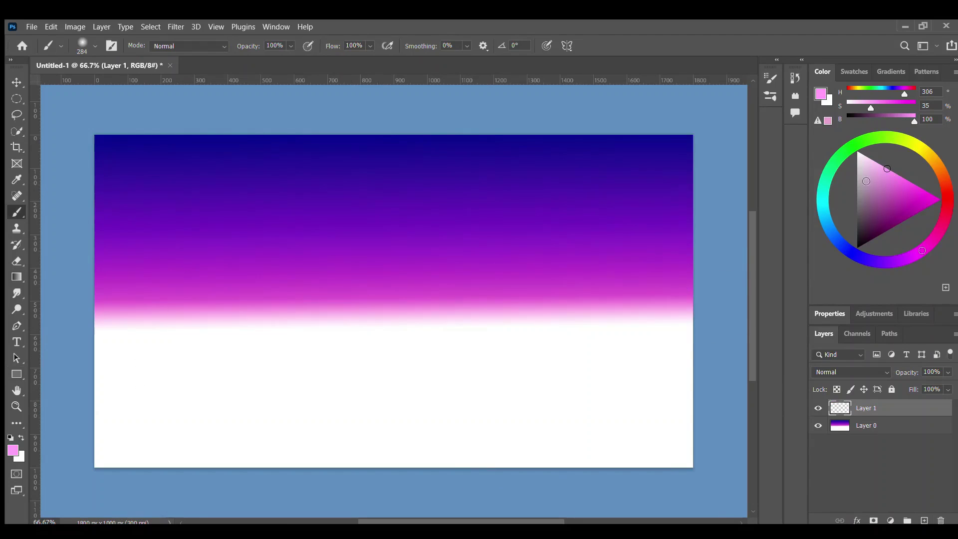
drag(125, 325, 769, 382)
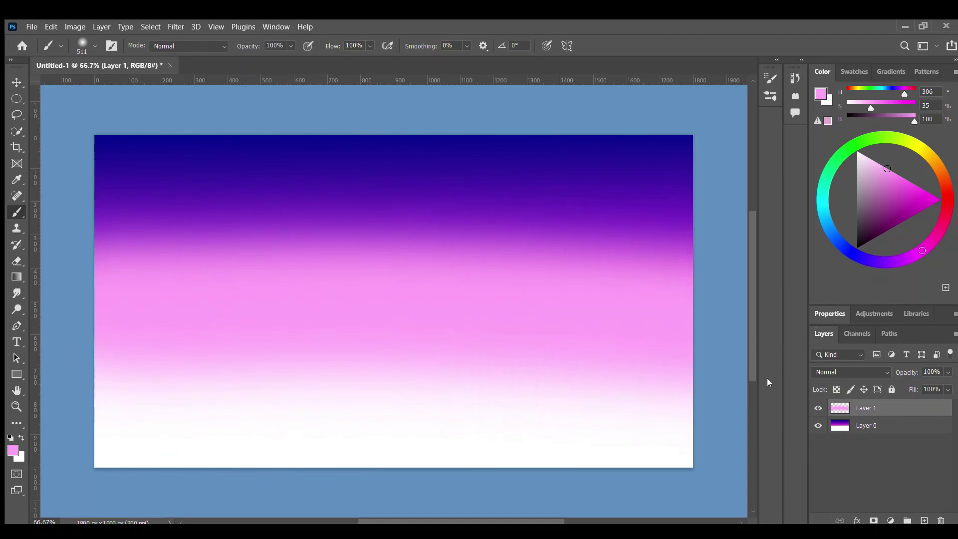
drag(942, 371, 917, 400)
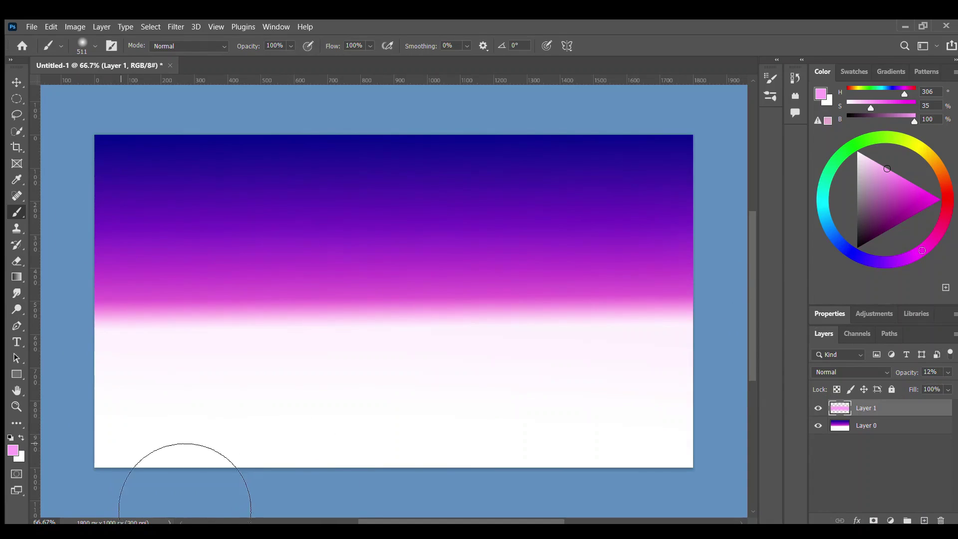
click(924, 520)
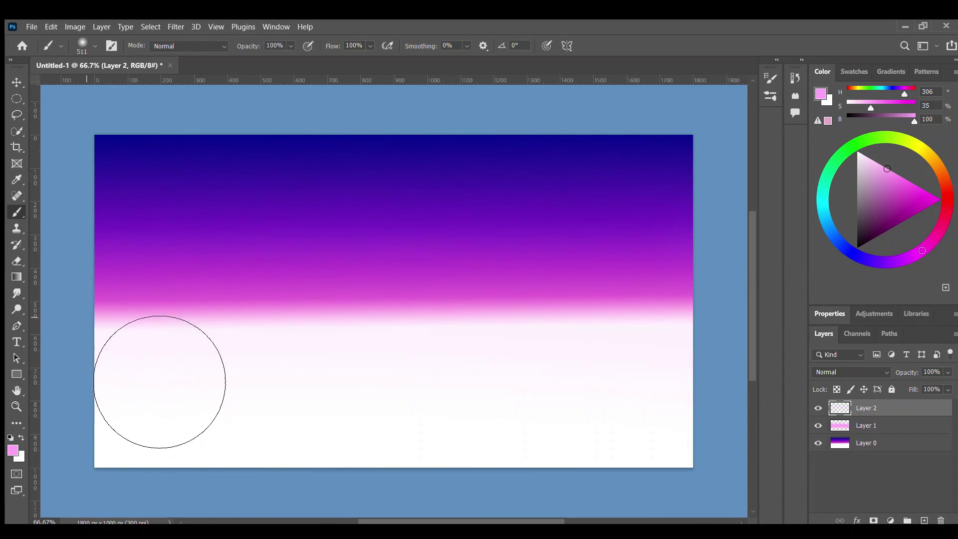
Step: Trace the distant left mountain ridge with the Freeform Pen and make it a selection
key(p)
drag(56, 291, 14, 310)
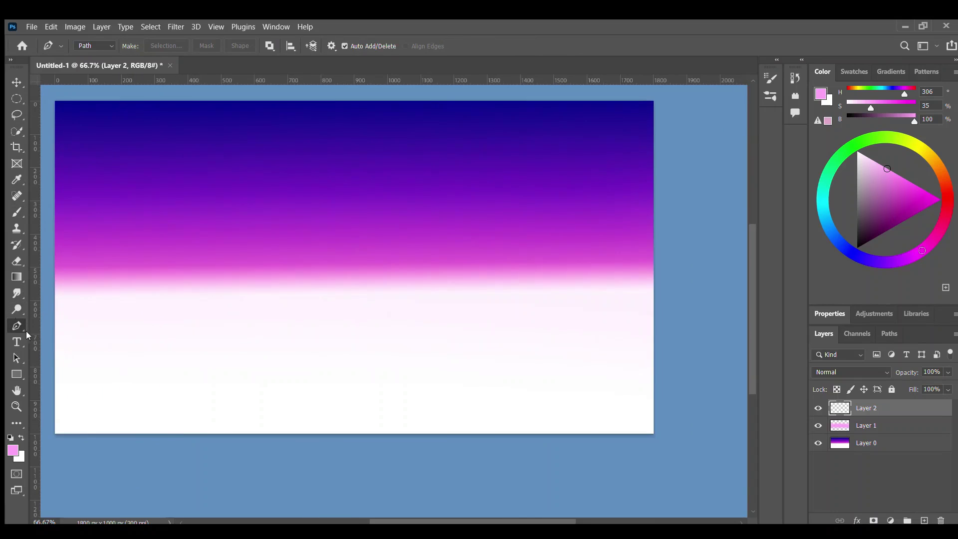
key(shift+p)
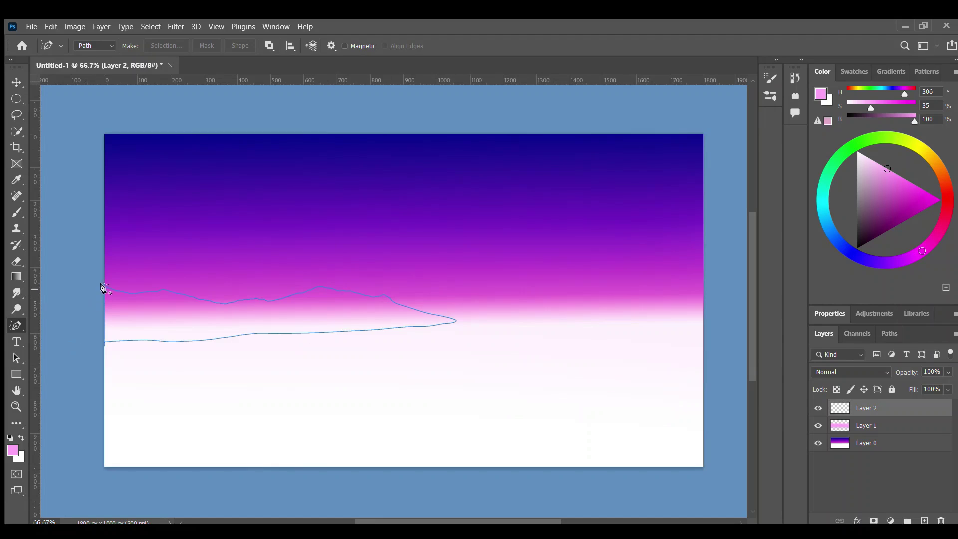
drag(353, 294, 105, 288)
key(ctrl+Return)
Step: Fill the ridge with purple sampled from the sky and set the layer to 82% opacity
key(b)
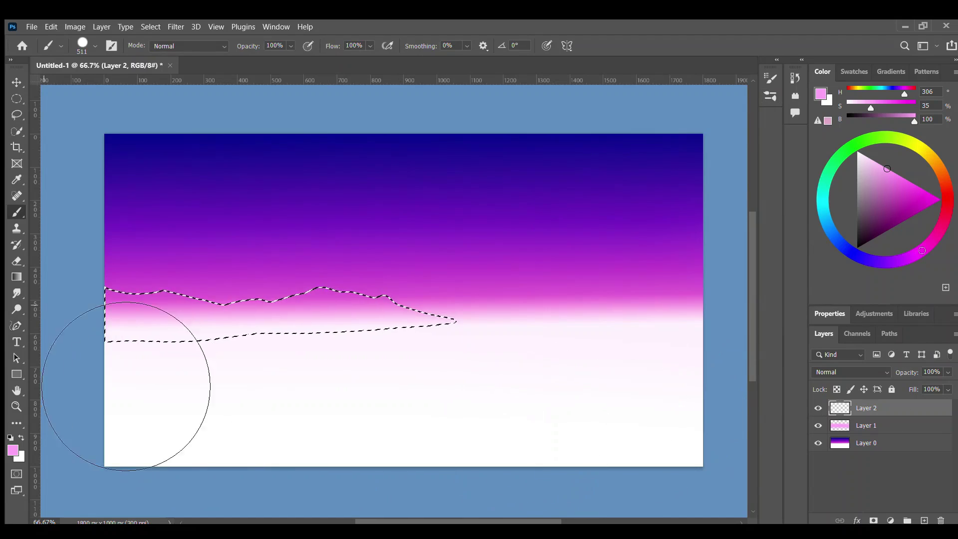
click(14, 183)
click(220, 235)
key(b)
mouse_move(120, 399)
mouse_down()
mouse_move(216, 406)
mouse_move(449, 394)
mouse_up()
drag(898, 372, 889, 372)
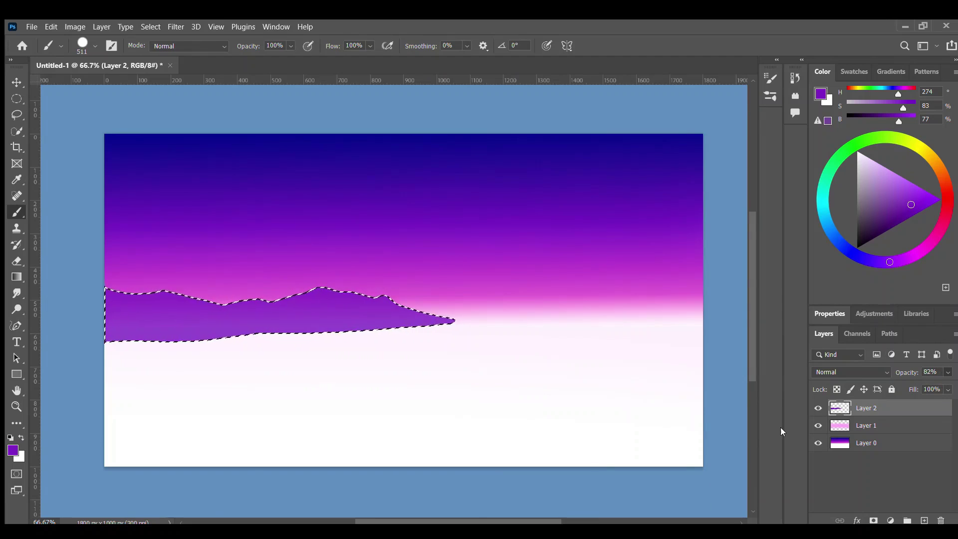
Step: Add Layer 3 and lower the distant mountains' opacity to lighten them
key(ctrl+shift+alt+n)
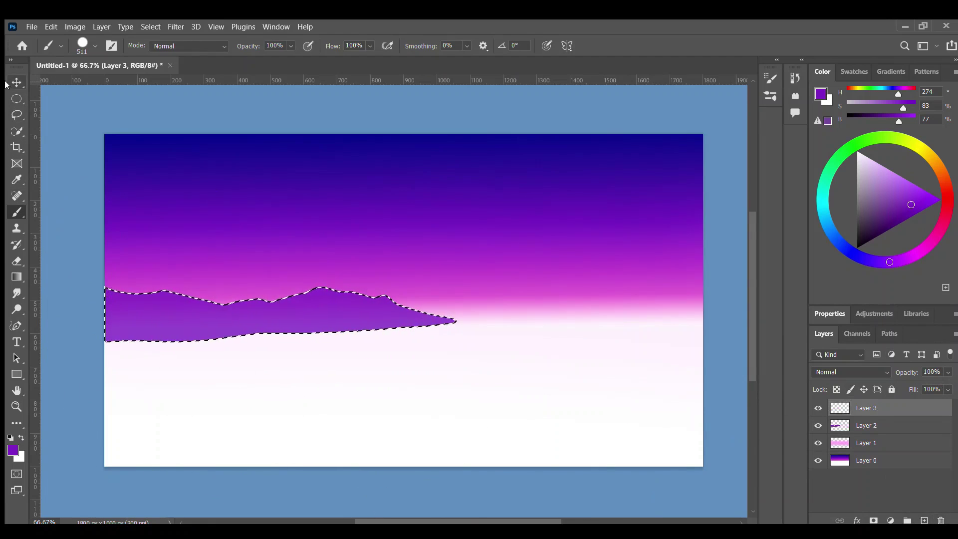
key(ctrl+d)
click(16, 326)
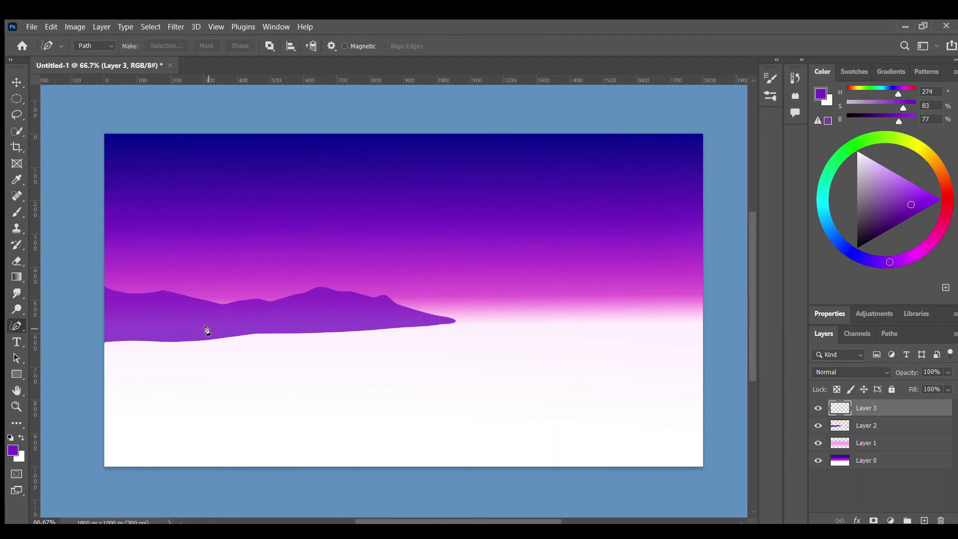
key(alt+bracketleft)
drag(920, 383, 909, 383)
key(alt+bracketright)
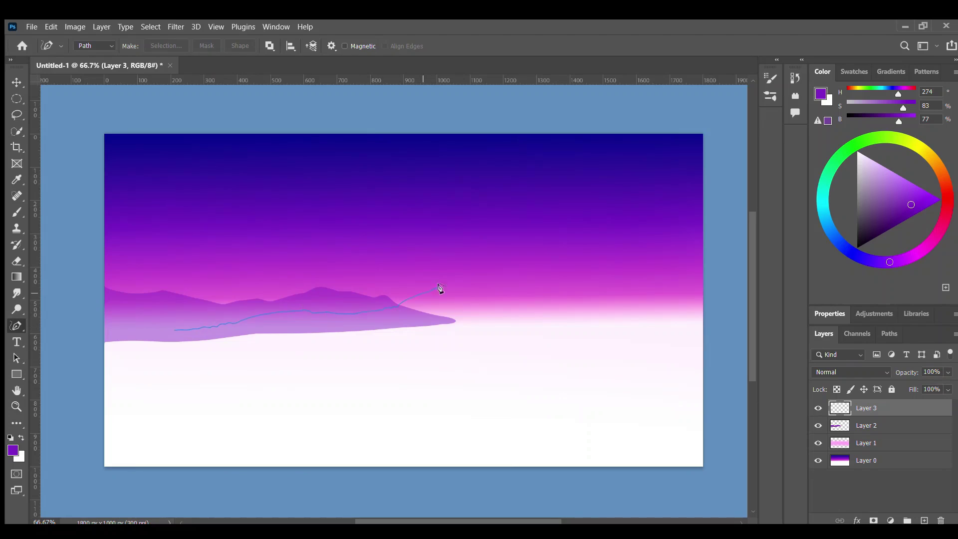
Step: Trace the larger right-hand range on Layer 3 and fill its selection with purple
drag(722, 308, 172, 330)
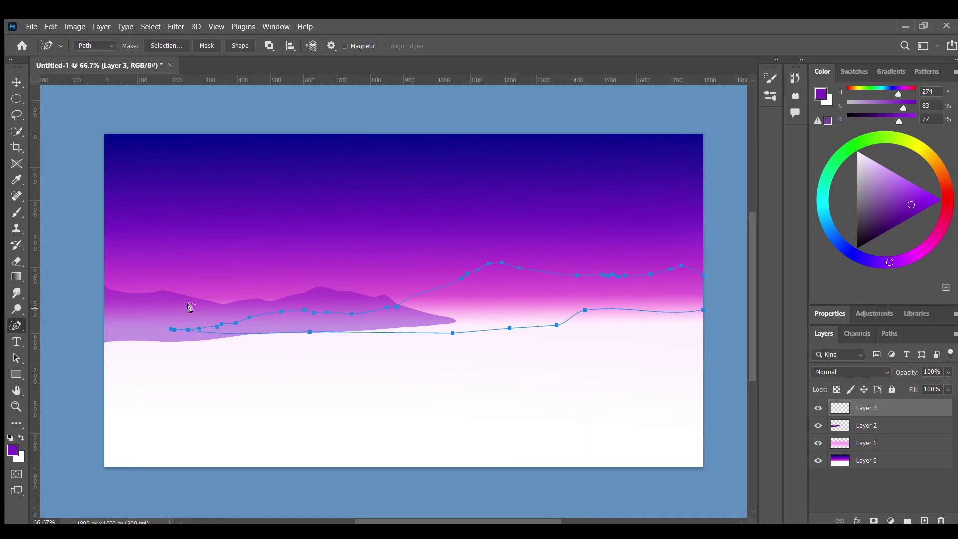
key(ctrl+Return)
key(ctrl+BackSpace)
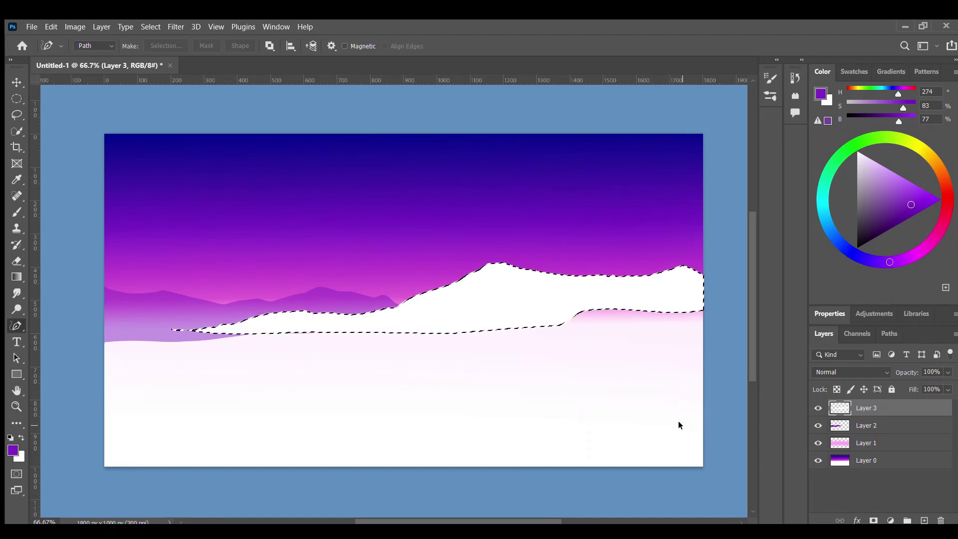
key(x)
key(ctrl+BackSpace)
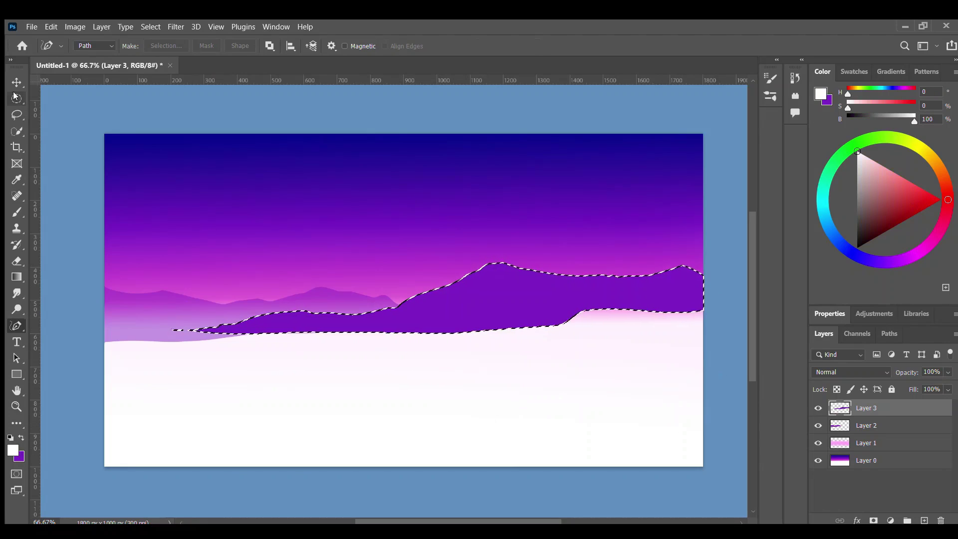
Step: Deselect, set the new range to 65% opacity, and add Layer 4
key(m)
key(ctrl+d)
key(6)
key(5)
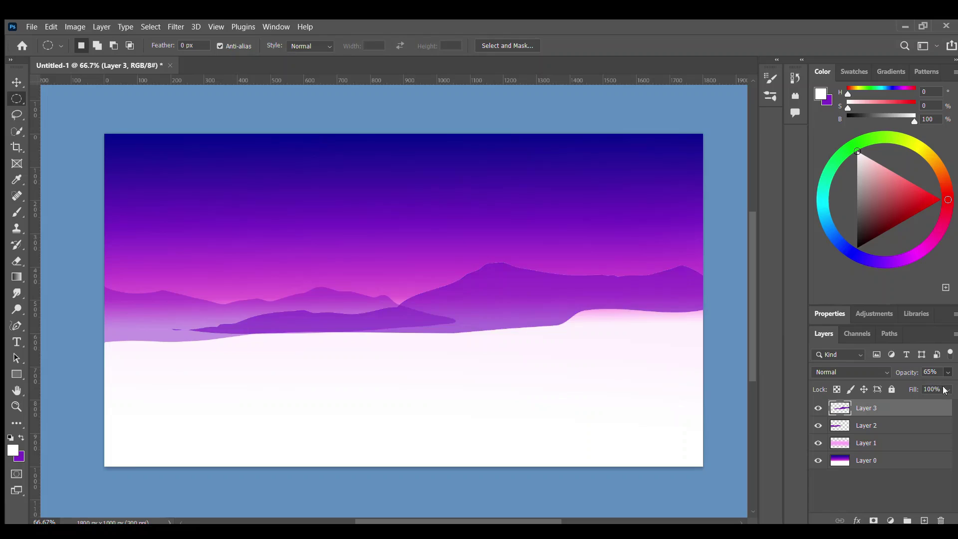
key(0)
key(p)
key(ctrl+shift+alt+n)
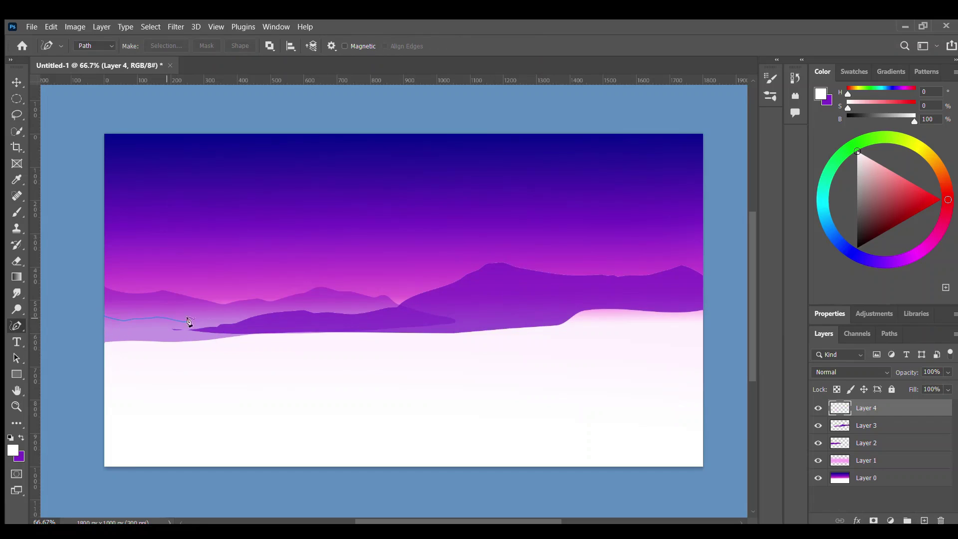
Step: Outline the left foreground hills on Layer 4 and fill them purple
click(457, 336)
click(310, 346)
click(165, 351)
click(105, 356)
click(105, 314)
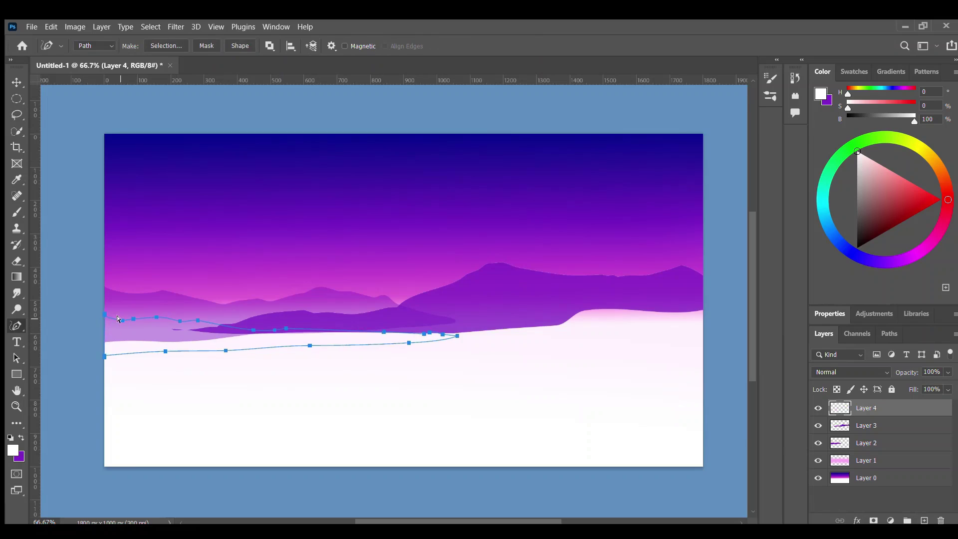
key(ctrl+BackSpace)
key(ctrl+z)
key(ctrl+Return)
key(ctrl+BackSpace)
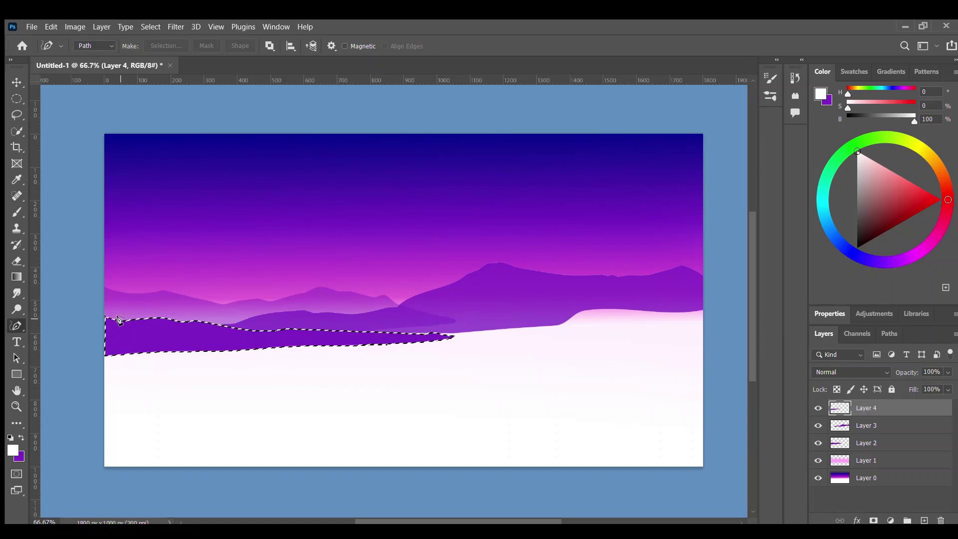
key(ctrl+d)
key(m)
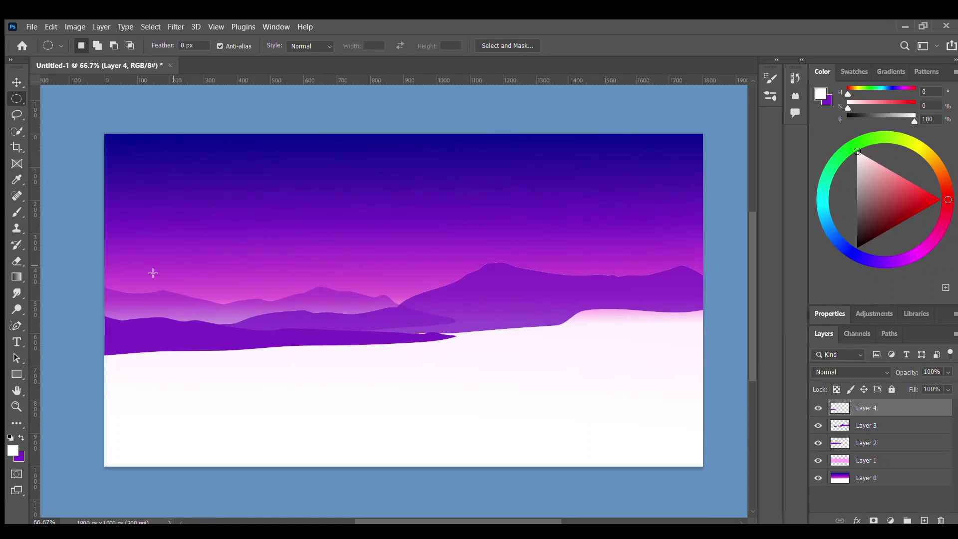
Step: Add Layer 5 and trace the right-hand slope into a selection
key(p)
key(ctrl+shift+alt+n)
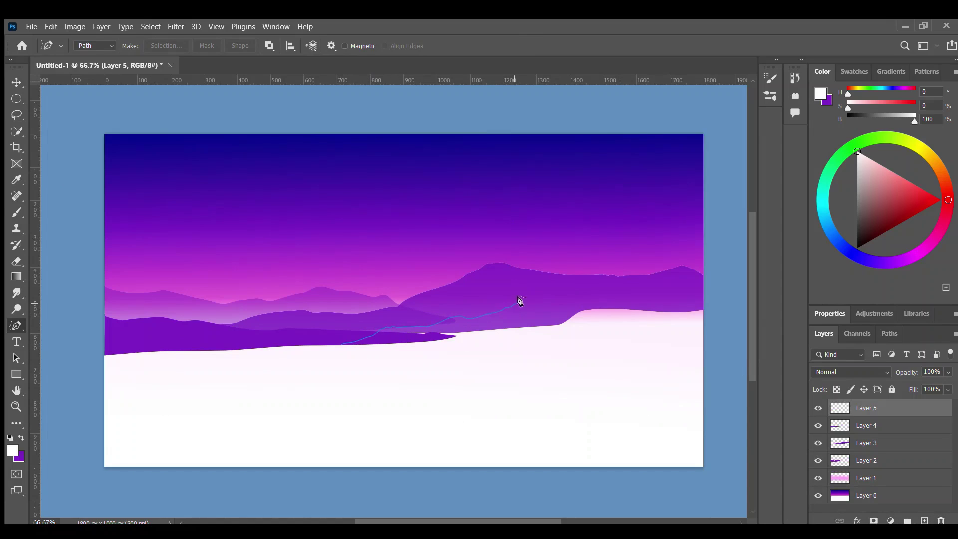
drag(721, 366, 341, 345)
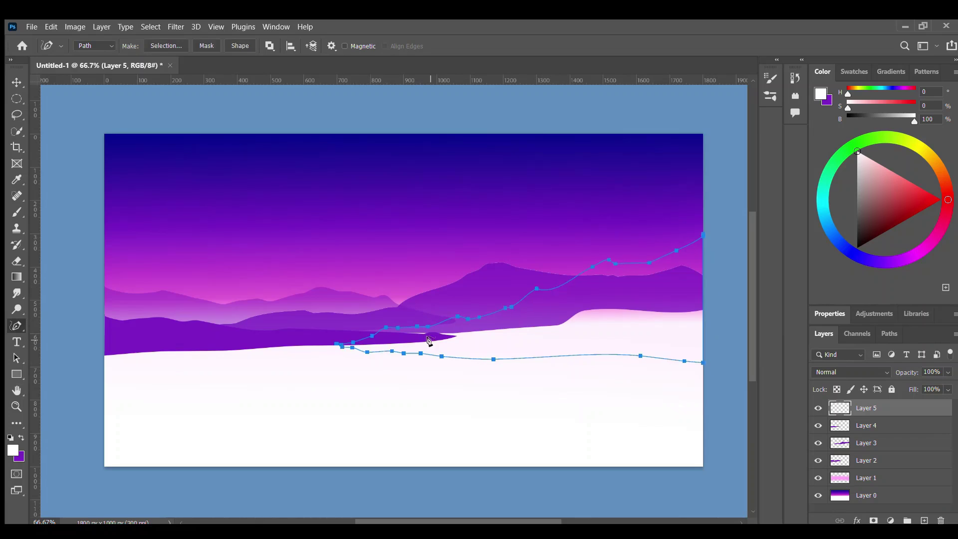
key(ctrl+Return)
key(b)
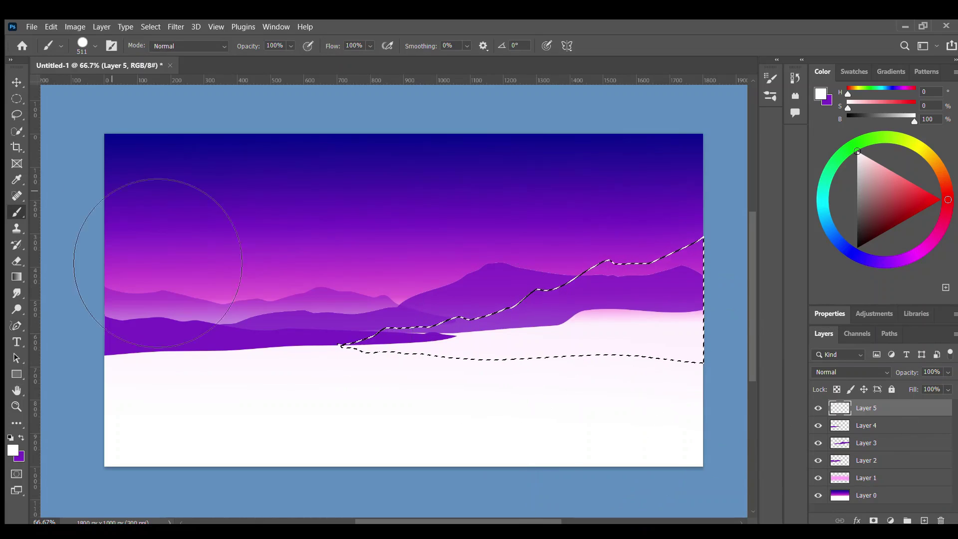
Step: Paint the slope with a sampled, then darker, deep violet and deselect
key(i)
click(126, 218)
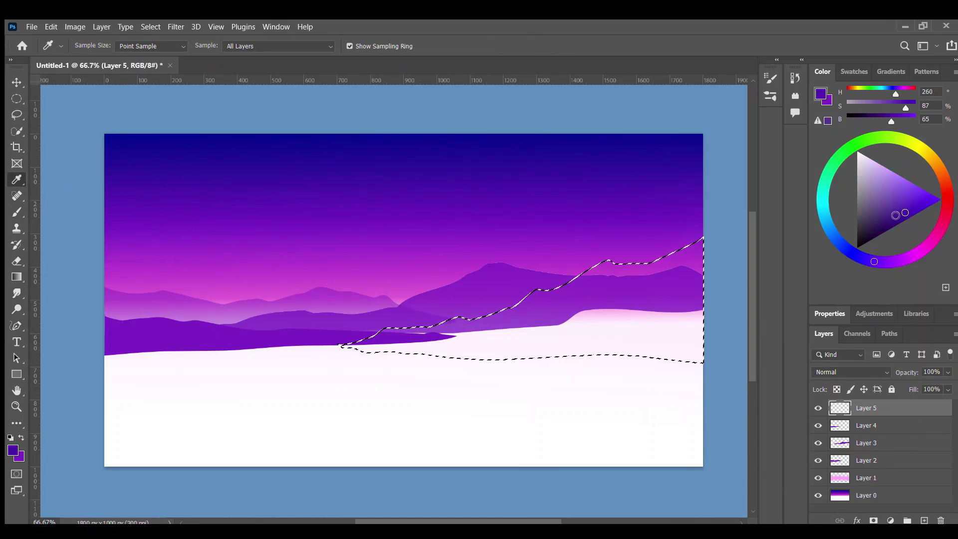
key(b)
mouse_move(615, 310)
mouse_down()
mouse_move(679, 391)
mouse_move(428, 514)
mouse_up()
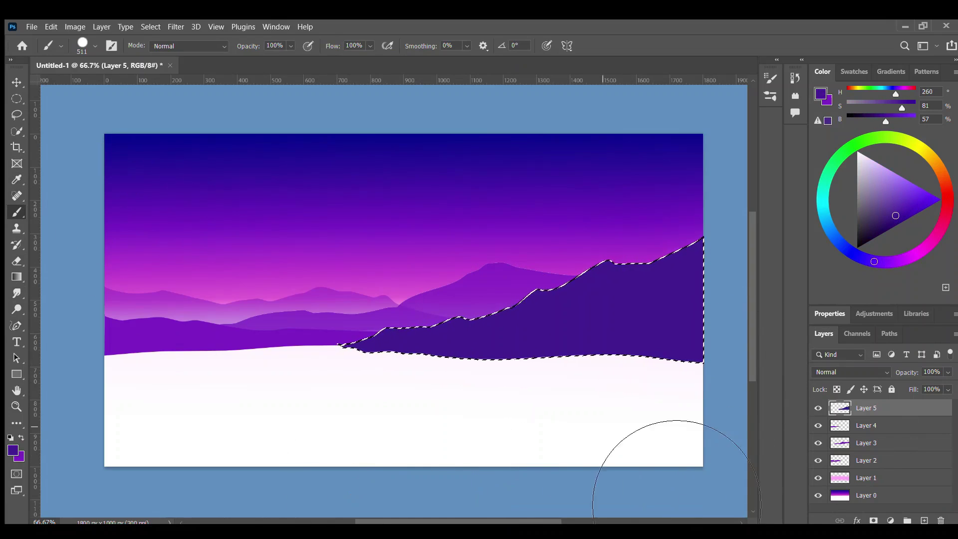
click(883, 227)
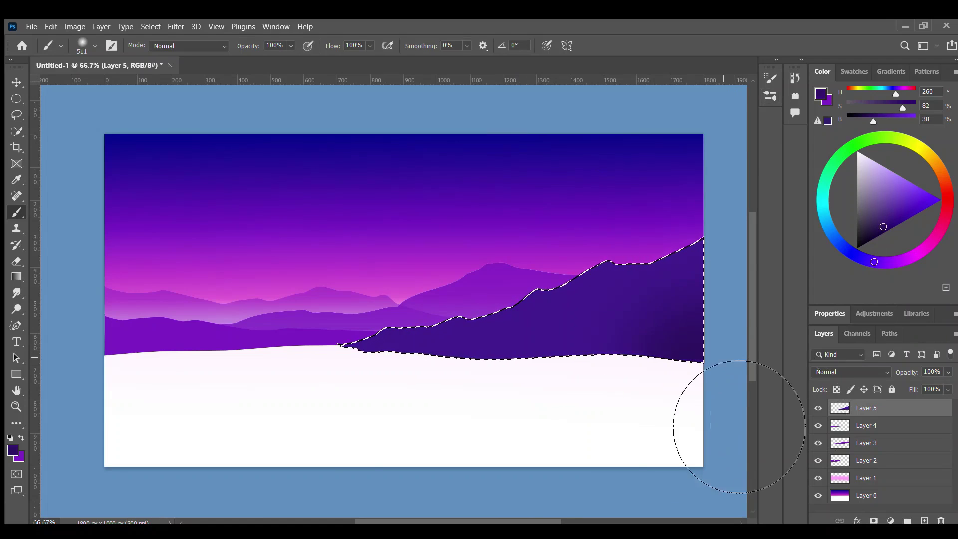
drag(705, 417, 493, 458)
key(ctrl+d)
Step: On Layer 6, paint a dark purple shoreline across the left of the white foreground
key(m)
click(924, 520)
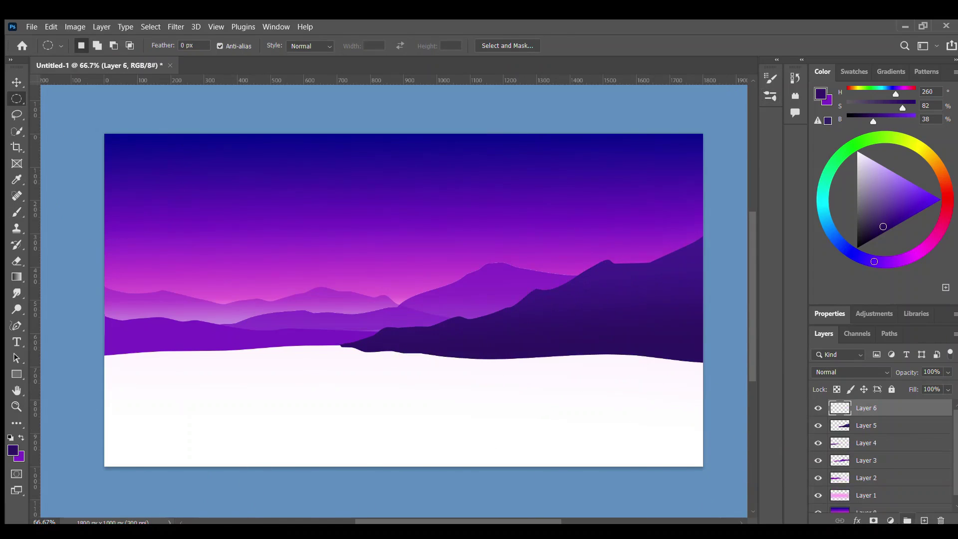
key(p)
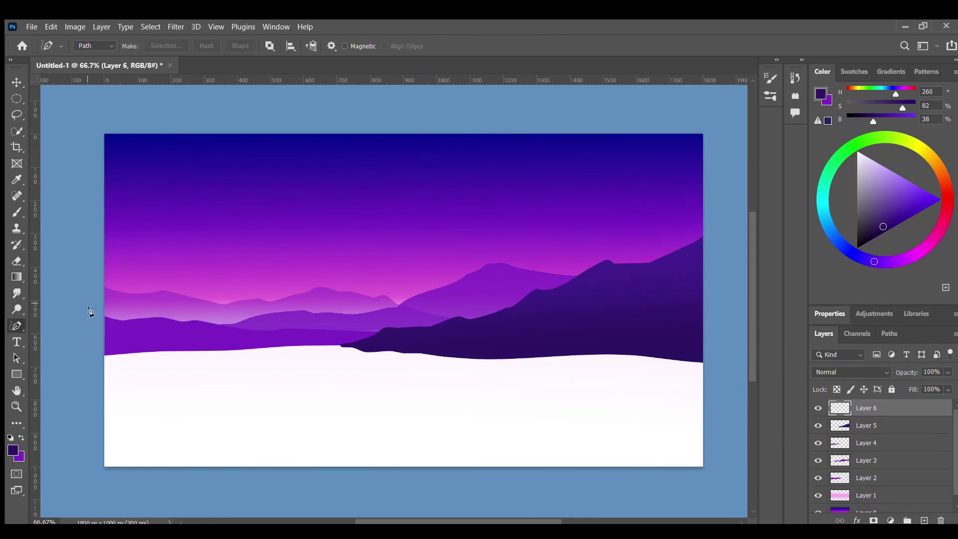
drag(338, 342, 427, 346)
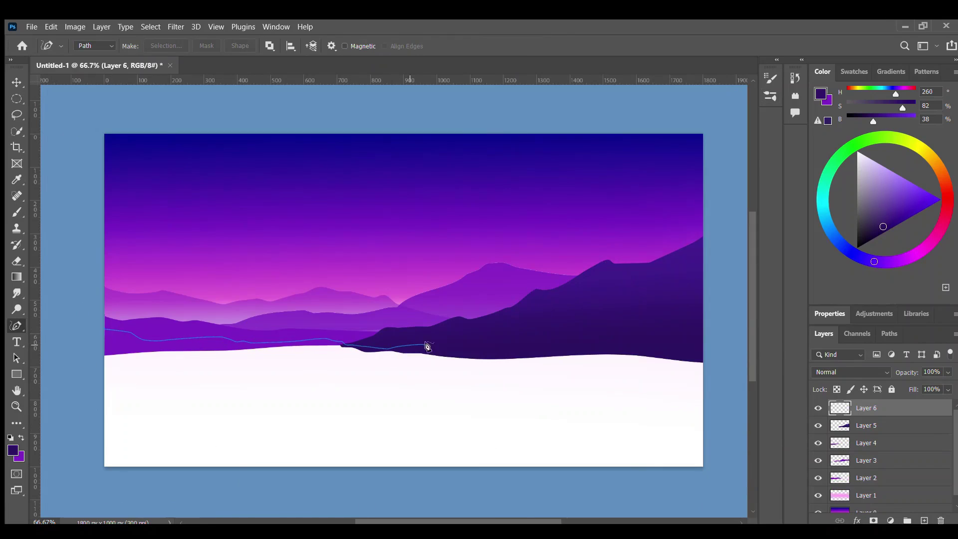
drag(523, 361, 132, 411)
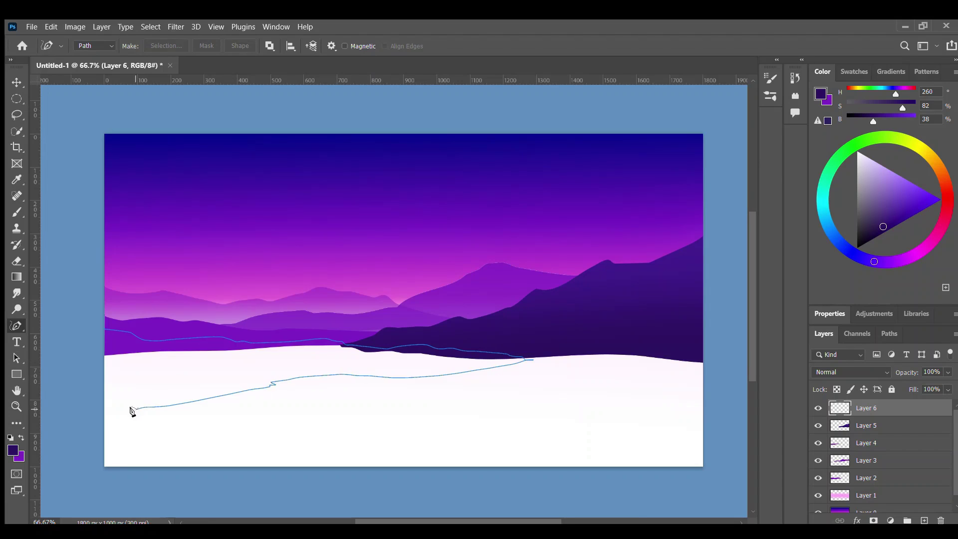
key(ctrl+Return)
key(b)
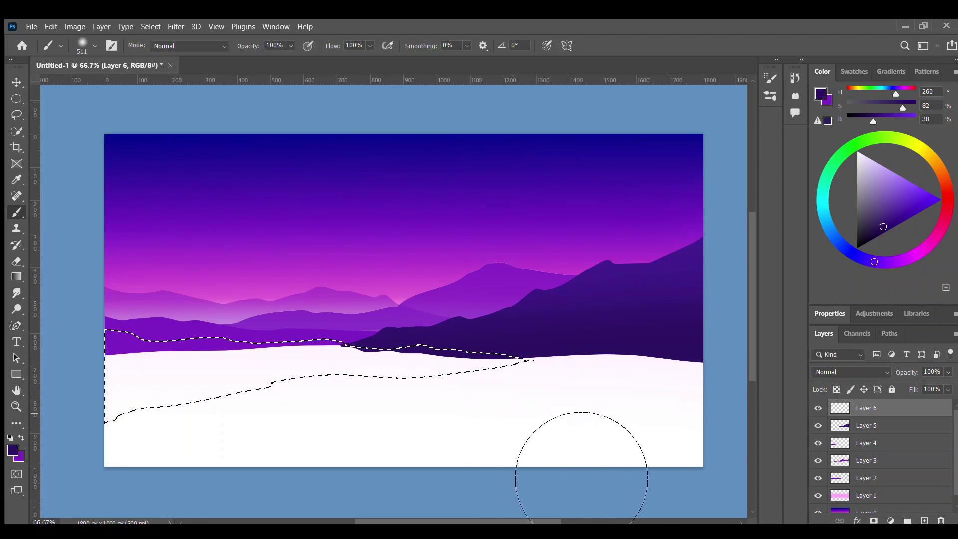
drag(150, 389, 589, 426)
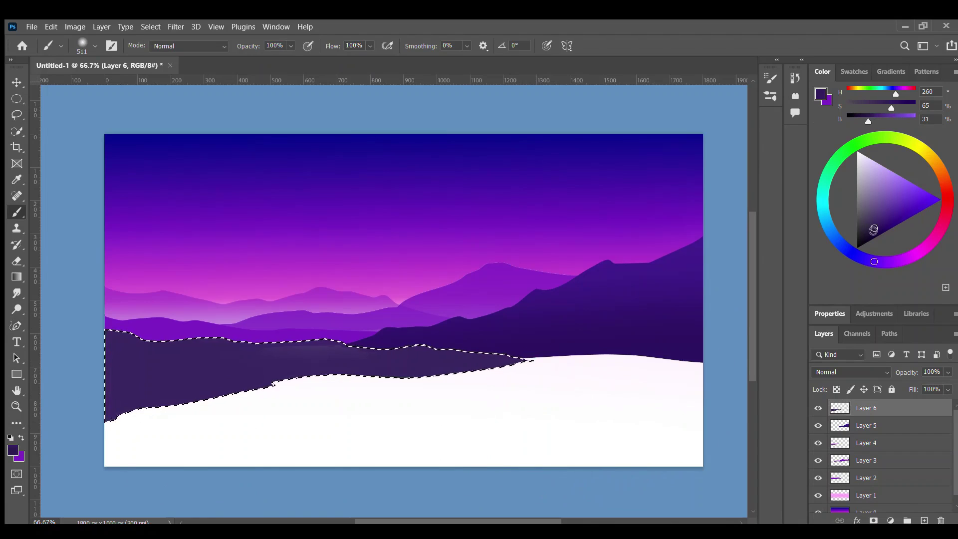
drag(522, 459, 577, 459)
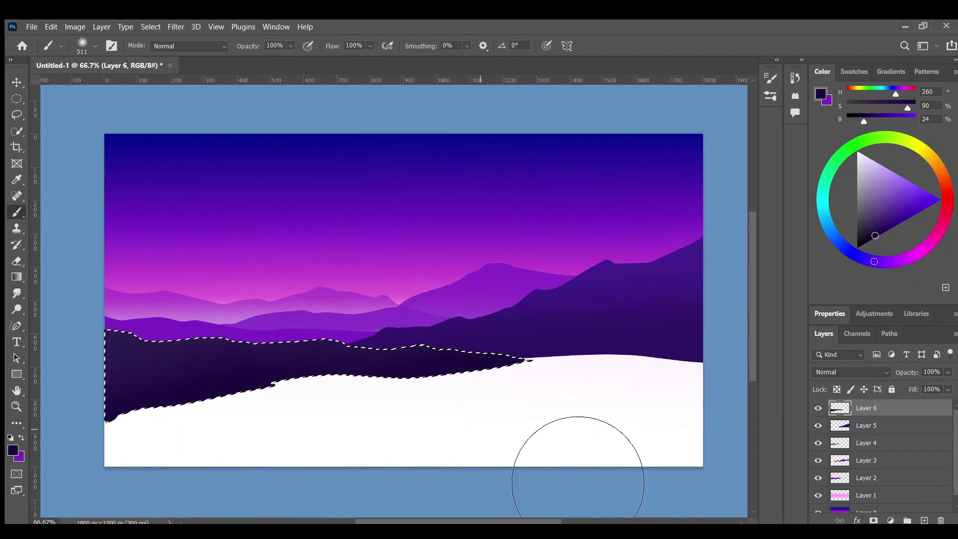
key(ctrl+d)
key(m)
Step: On new Layer 7, paint a tall near-black mountain rising along the right edge
key(ctrl+shift+alt+n)
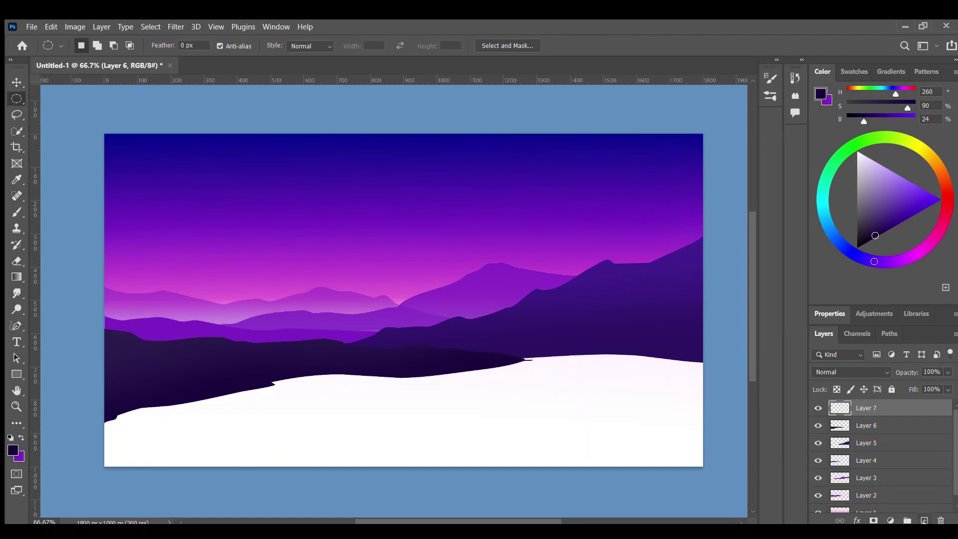
key(p)
drag(390, 374, 625, 281)
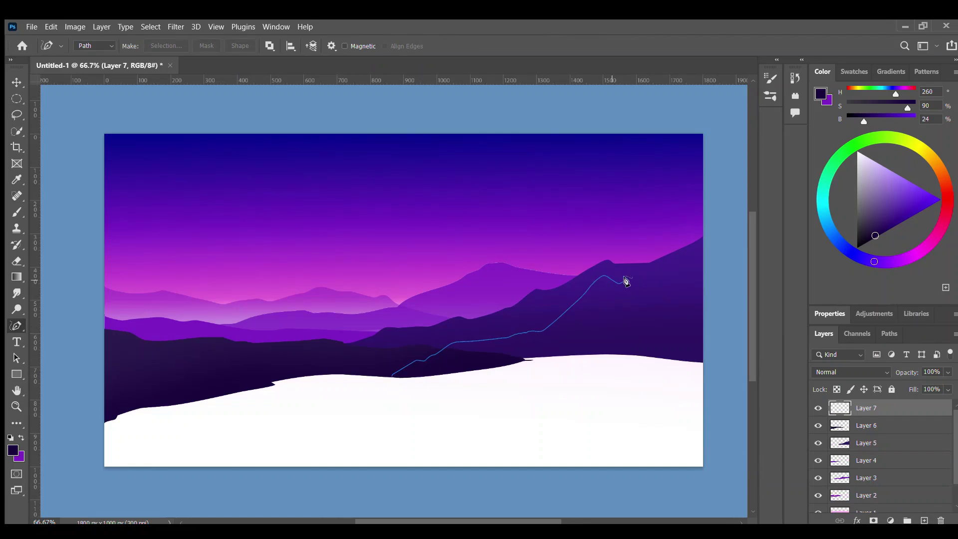
drag(691, 209, 725, 373)
mouse_move(697, 404)
mouse_down()
mouse_move(488, 396)
mouse_move(377, 376)
mouse_up()
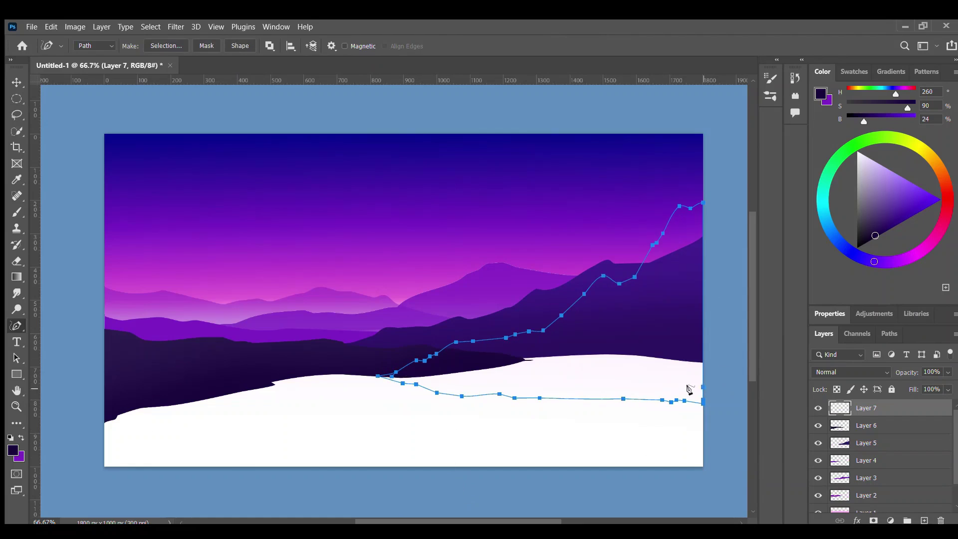
key(ctrl+Return)
key(b)
mouse_move(460, 469)
mouse_down()
mouse_move(524, 427)
mouse_move(588, 433)
mouse_up()
click(872, 238)
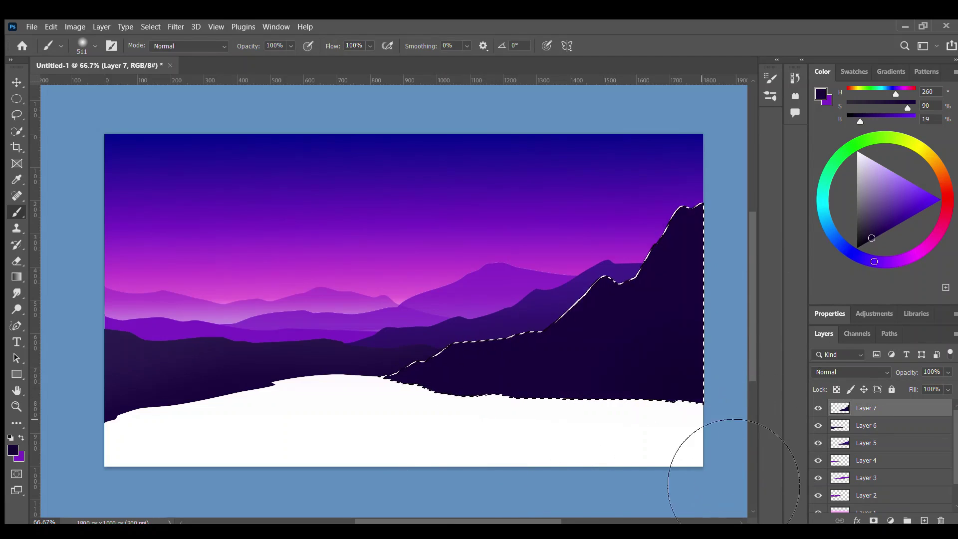
key(ctrl+d)
click(23, 102)
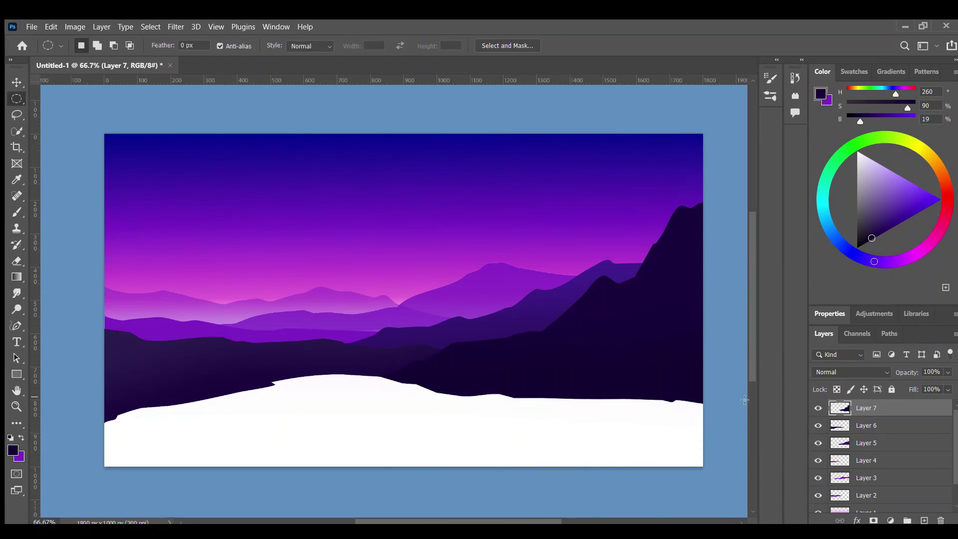
Step: On Layer 8, outline the foreground hillside and paint it near-black purple
key(p)
key(ctrl+shift+alt+n)
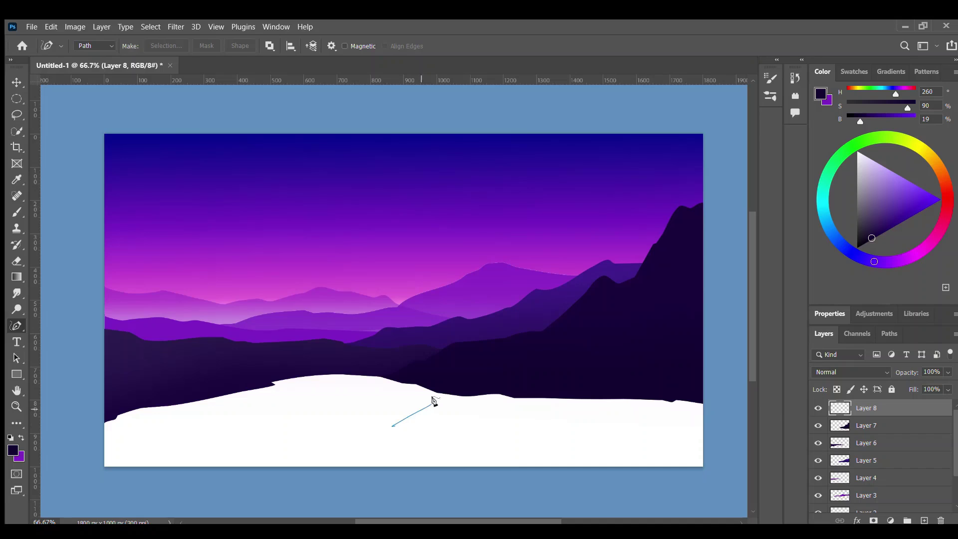
mouse_move(432, 399)
mouse_down()
mouse_move(573, 359)
mouse_move(652, 305)
mouse_move(715, 381)
mouse_move(503, 491)
mouse_move(353, 439)
mouse_move(405, 408)
mouse_move(429, 407)
mouse_up()
key(ctrl+Return)
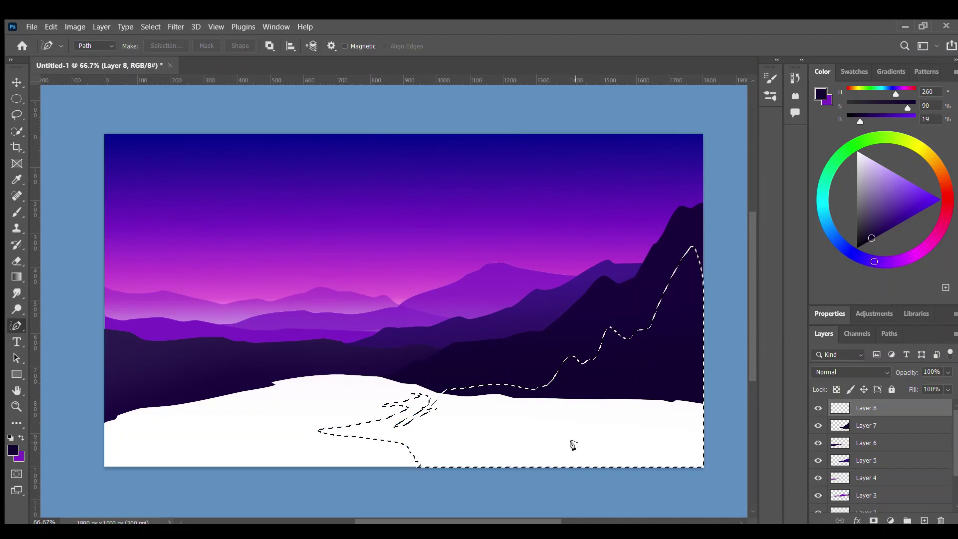
key(b)
mouse_move(698, 469)
mouse_down()
mouse_move(642, 438)
mouse_move(693, 449)
mouse_up()
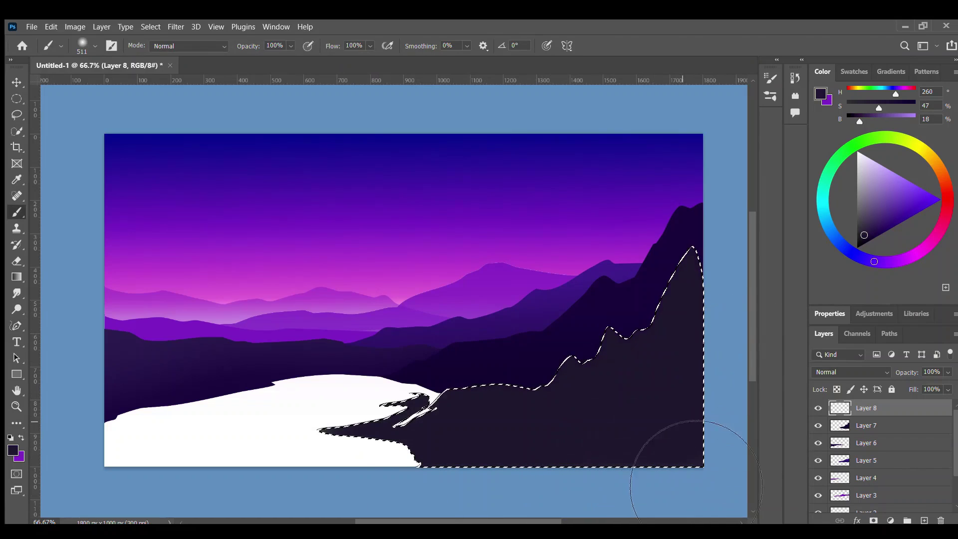
key(ctrl+d)
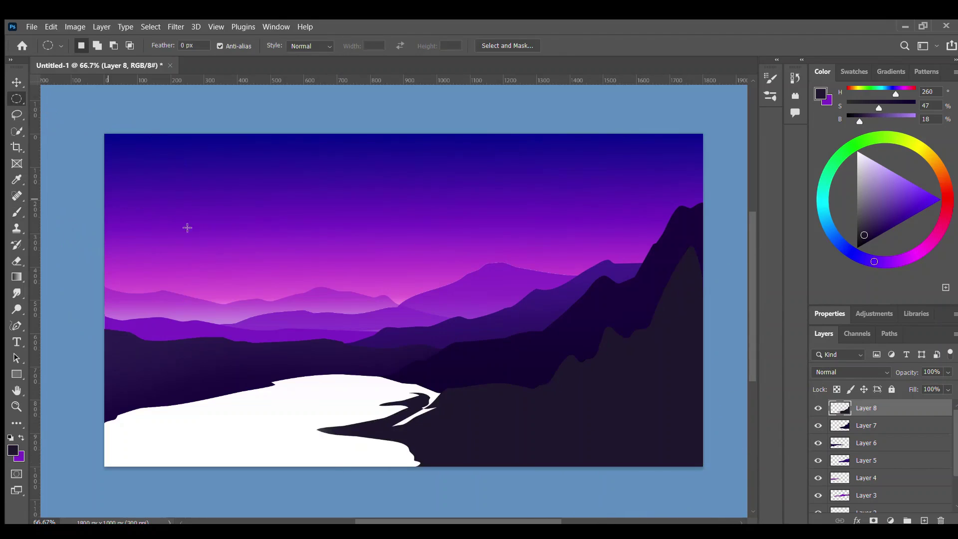
Step: Outline the small spit jutting into the lake and paint it dark
key(p)
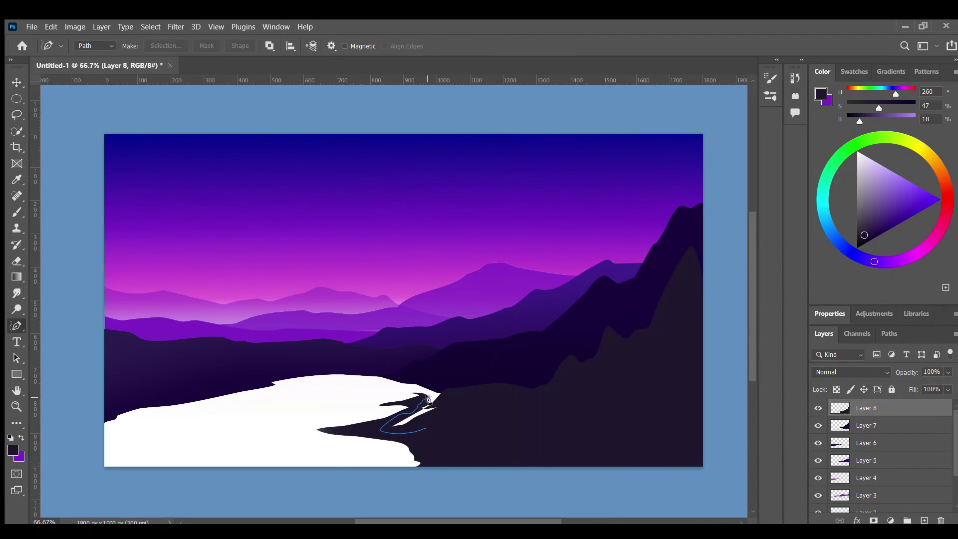
drag(428, 398, 428, 434)
key(ctrl+Return)
key(b)
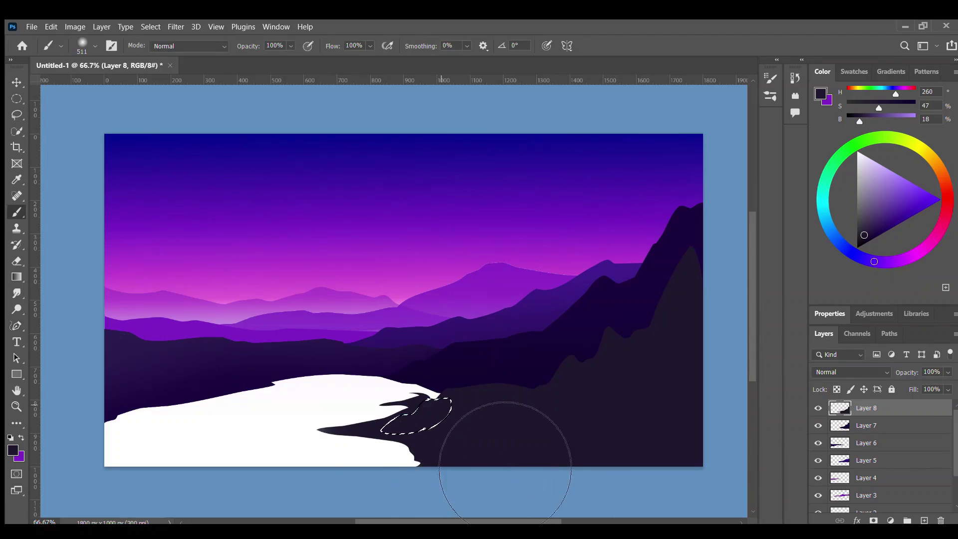
drag(505, 468, 399, 424)
key(m)
key(ctrl+d)
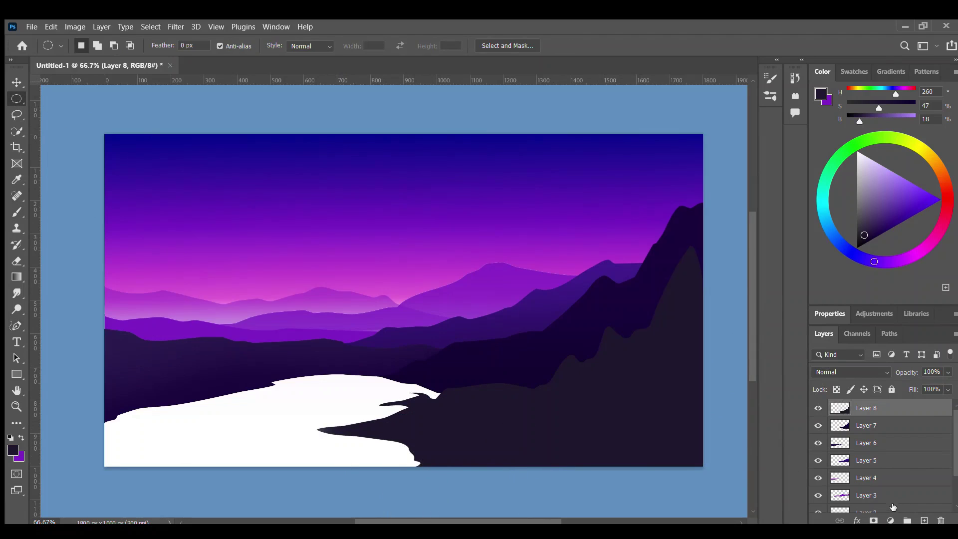
Step: Add Layer 9 above Layer 6, undoing a gradient that covered the whole canvas
click(866, 443)
click(924, 521)
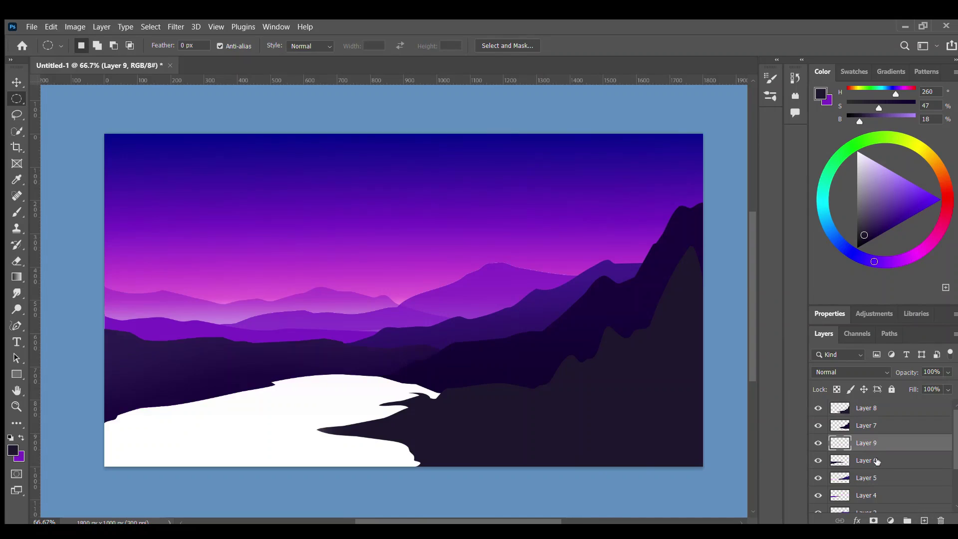
click(895, 460)
click(11, 277)
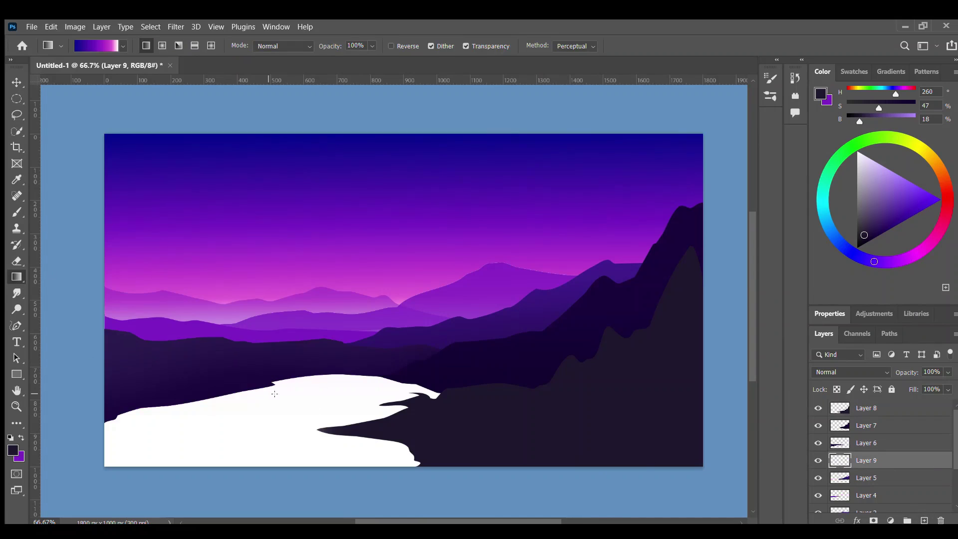
drag(313, 459, 310, 391)
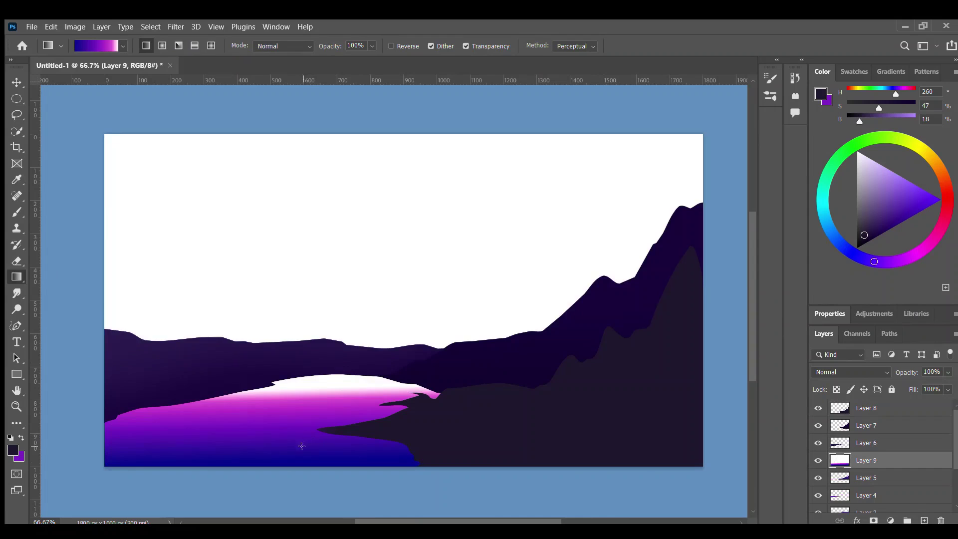
key(ctrl+z)
Step: Rectangle-select the lower canvas and lay a purple gradient over the lake
key(m)
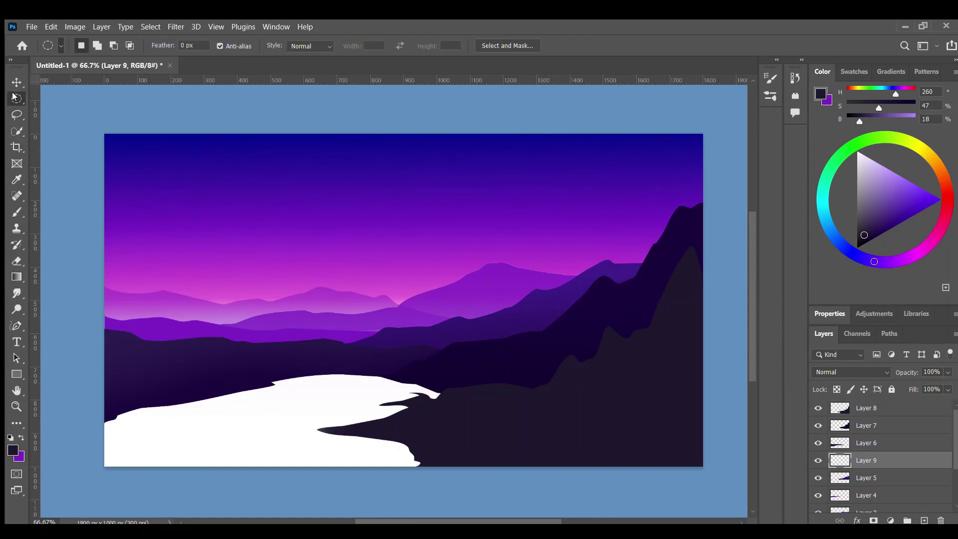
key(shift+m)
drag(102, 359, 634, 468)
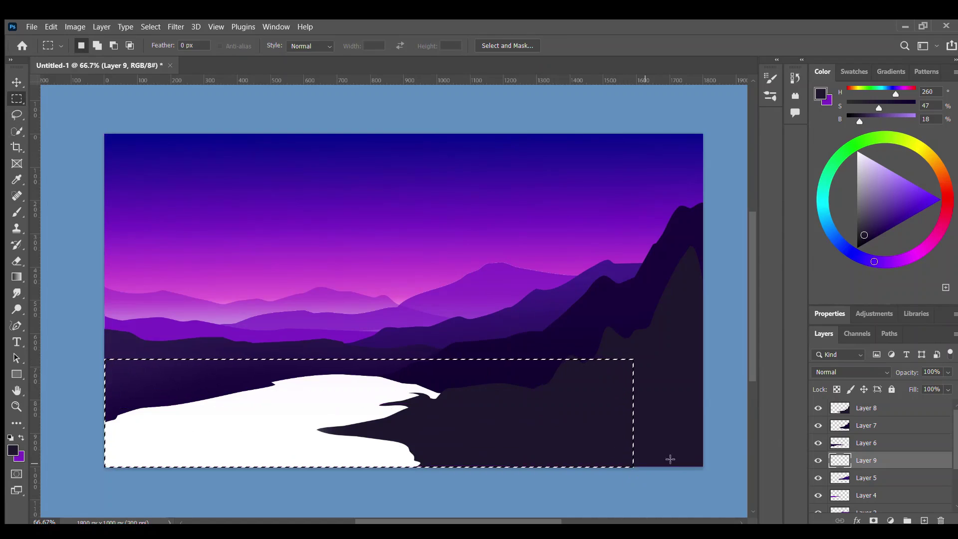
key(g)
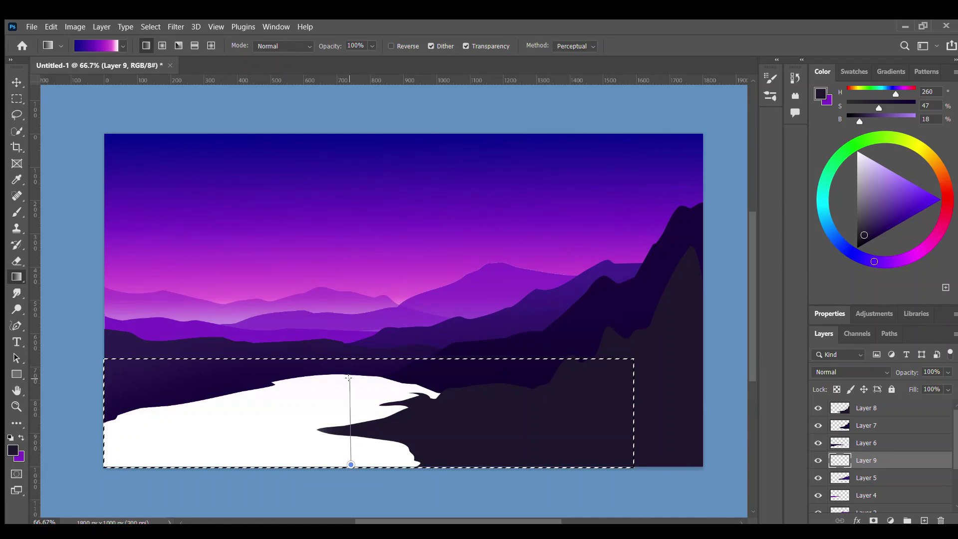
drag(349, 463, 350, 375)
key(ctrl+z)
drag(347, 466, 346, 363)
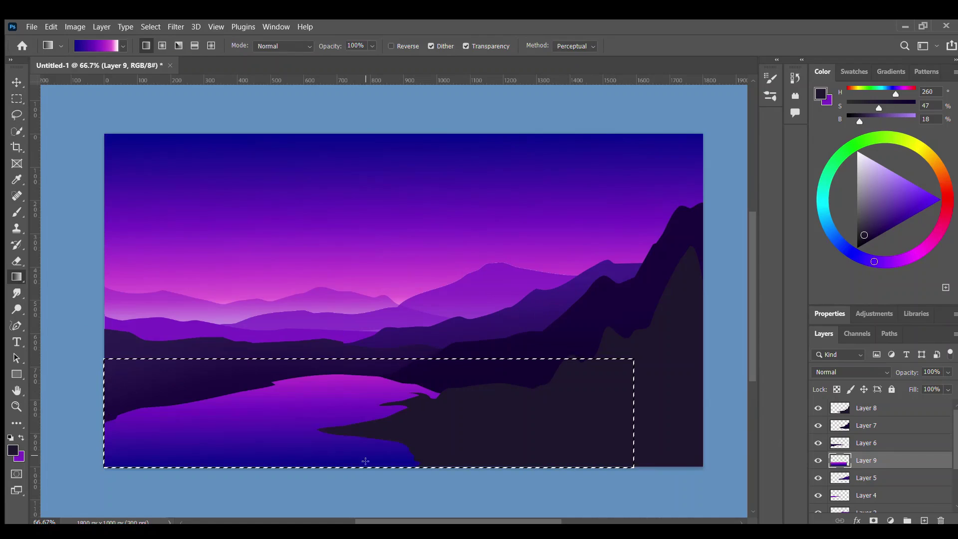
Step: Set the lake gradient layer to 76% opacity and remove the selection
mouse_move(948, 373)
mouse_down()
mouse_move(922, 378)
mouse_move(935, 378)
mouse_up()
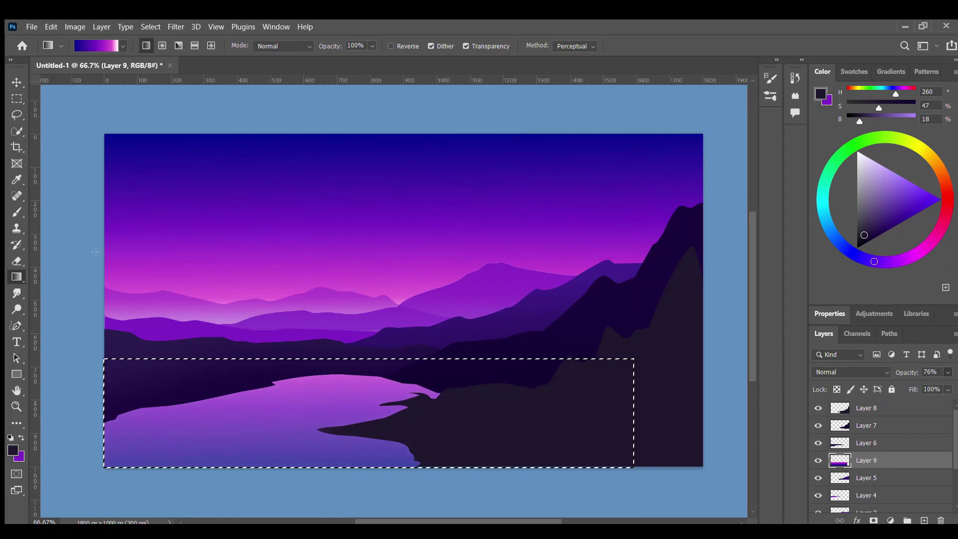
key(m)
click(410, 382)
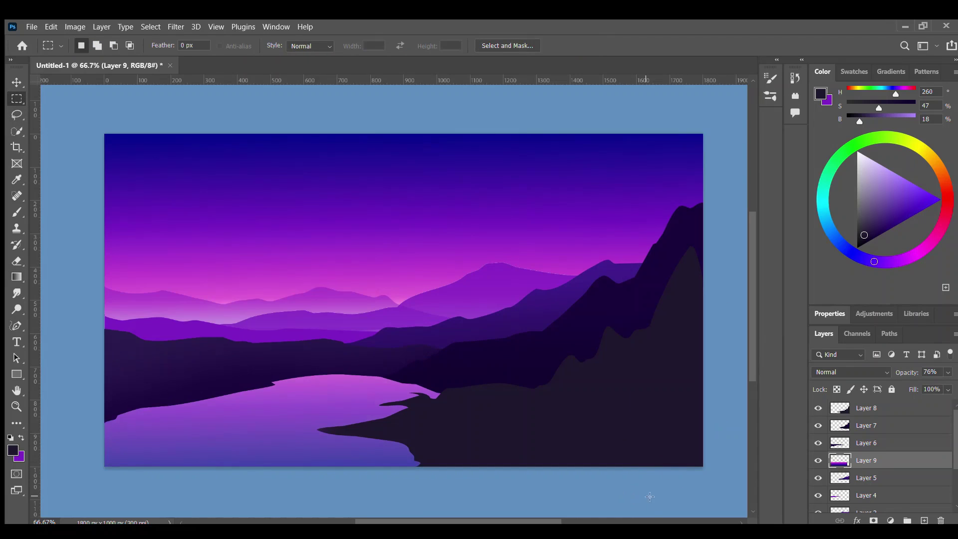
scroll(949, 448, down, 1)
click(826, 451)
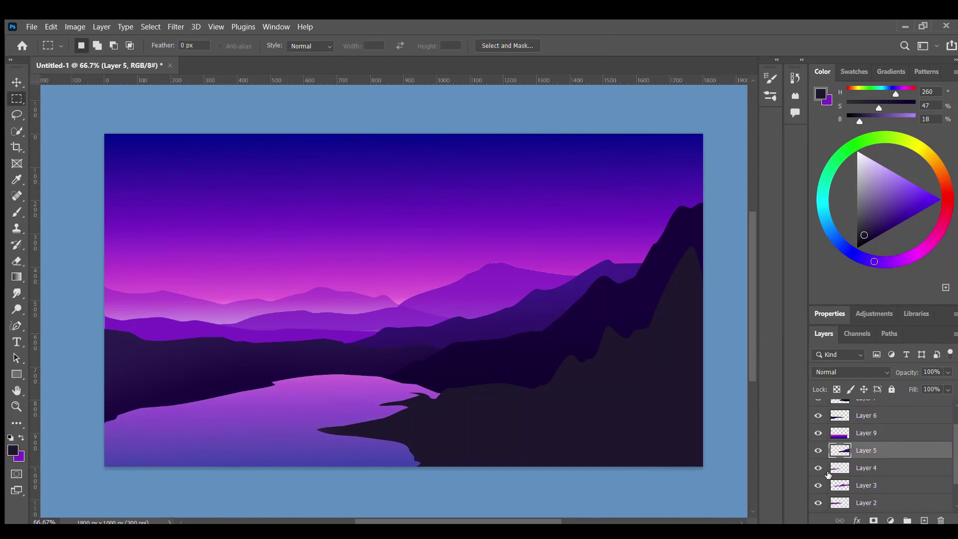
Step: On Layer 4, sample a bright purple and stamp rows of small pines along the left ridge
click(826, 469)
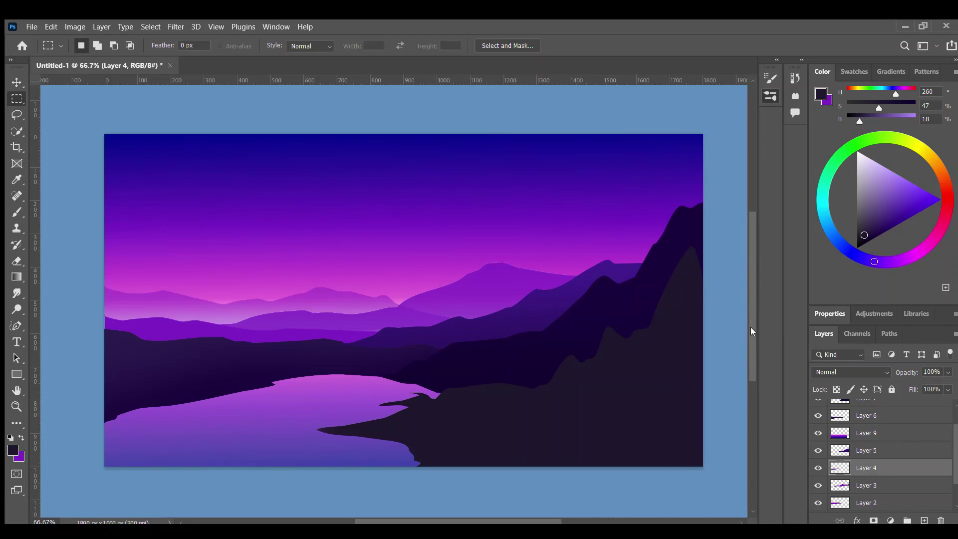
key(b)
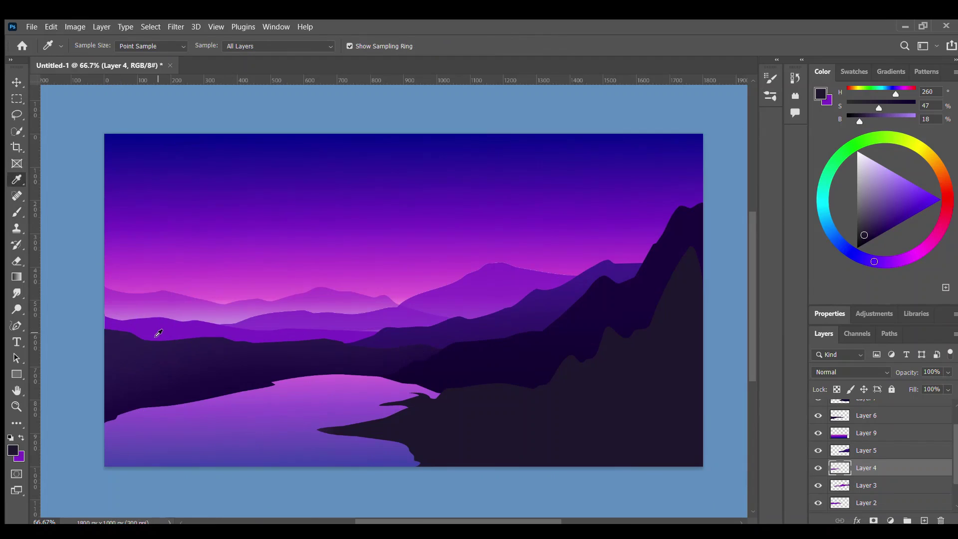
alt+click(156, 335)
key(ctrl+plus)
scroll(269, 329, left, 5)
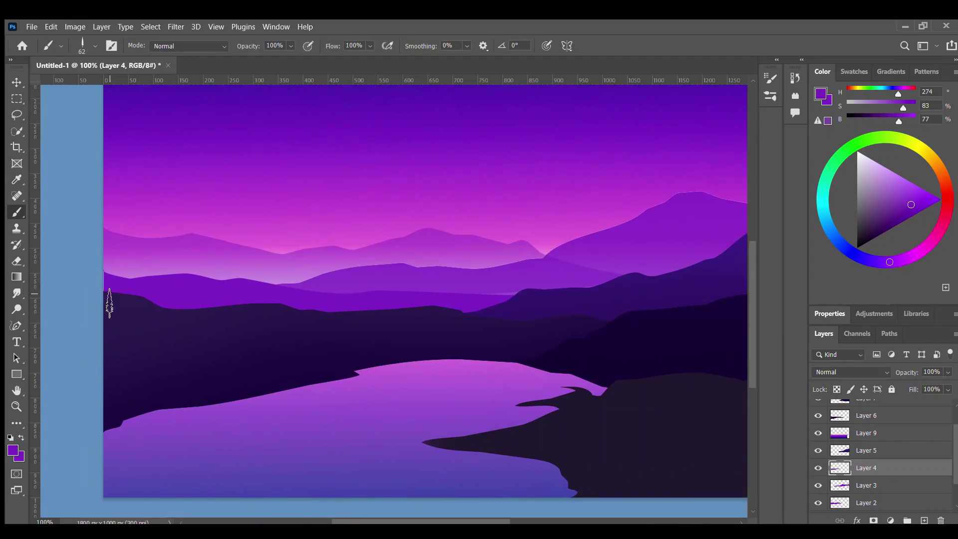
mouse_move(109, 300)
mouse_down()
mouse_move(156, 294)
mouse_move(169, 279)
mouse_move(222, 303)
mouse_up()
mouse_move(267, 338)
mouse_down()
mouse_move(210, 325)
mouse_move(212, 304)
mouse_move(220, 305)
mouse_up()
drag(238, 339, 179, 356)
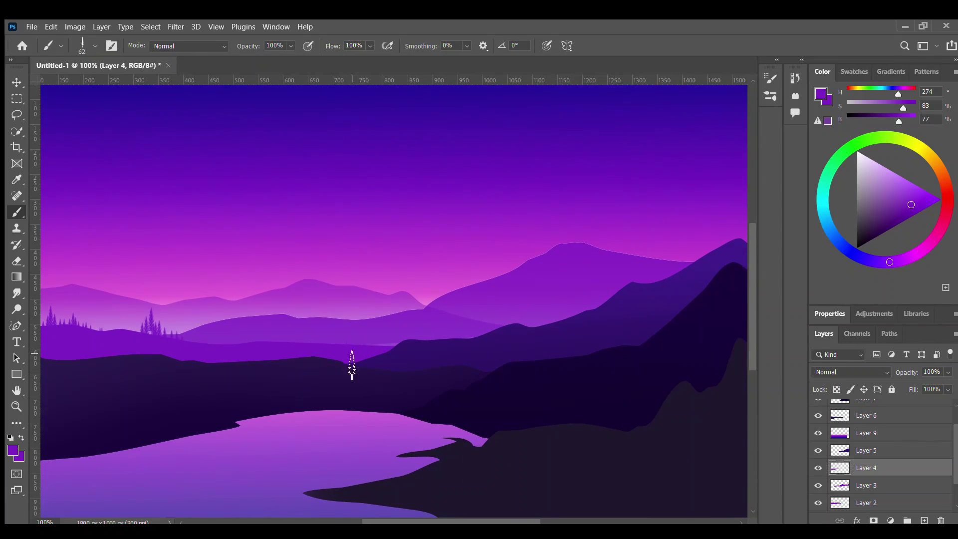
mouse_move(351, 364)
mouse_down()
mouse_move(413, 333)
mouse_move(505, 345)
mouse_up()
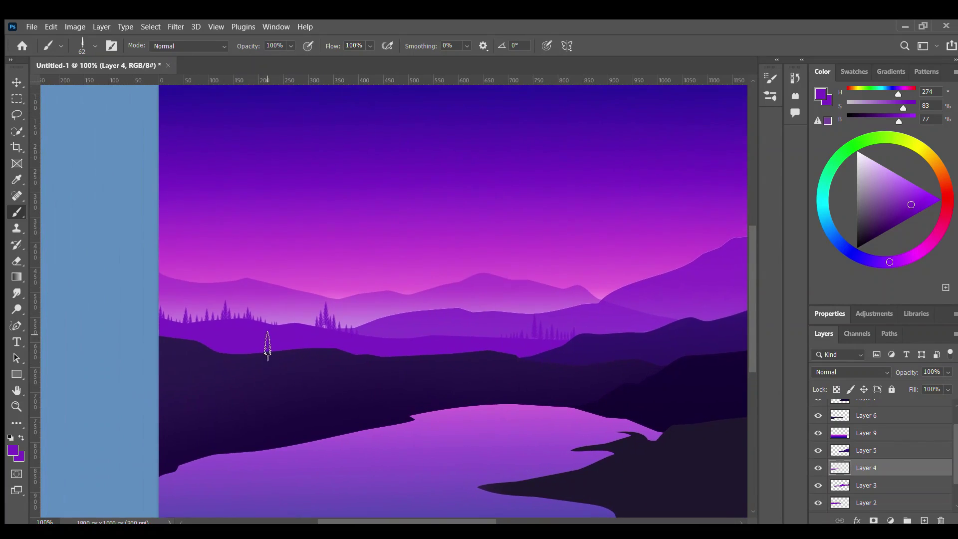
drag(306, 344, 222, 336)
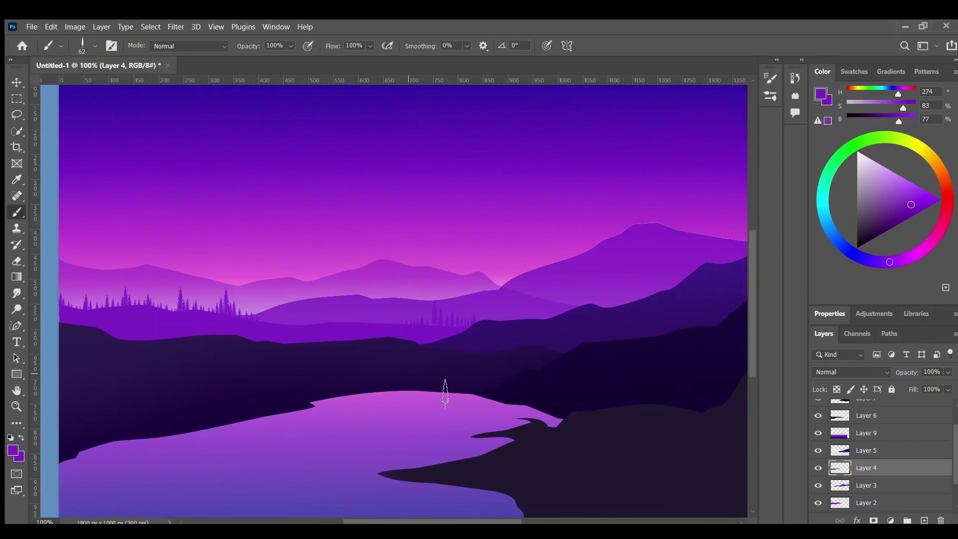
key(alt+bracketright)
alt+click(582, 316)
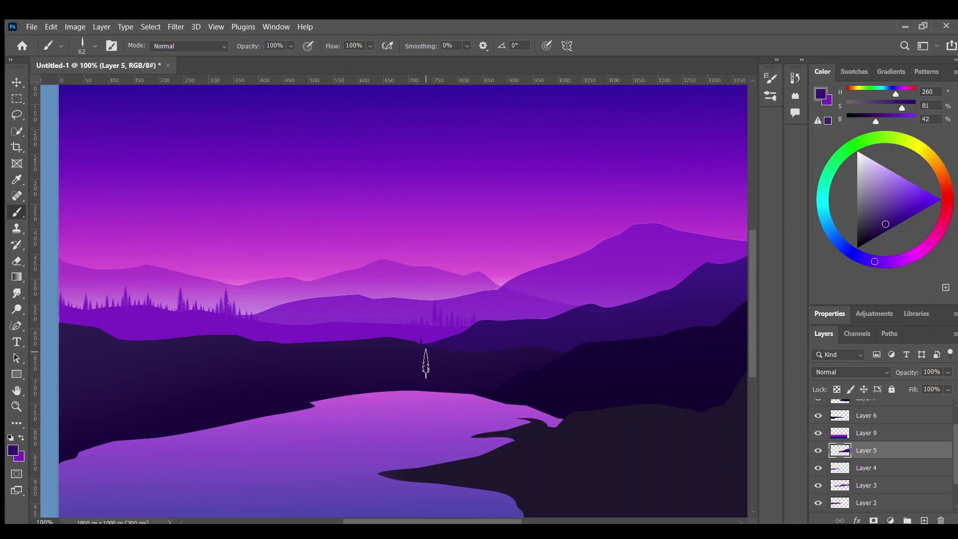
Step: On Layer 5, stamp a row of dark pines on the middle ridge, undoing two strokes
click(442, 333)
drag(468, 332, 518, 338)
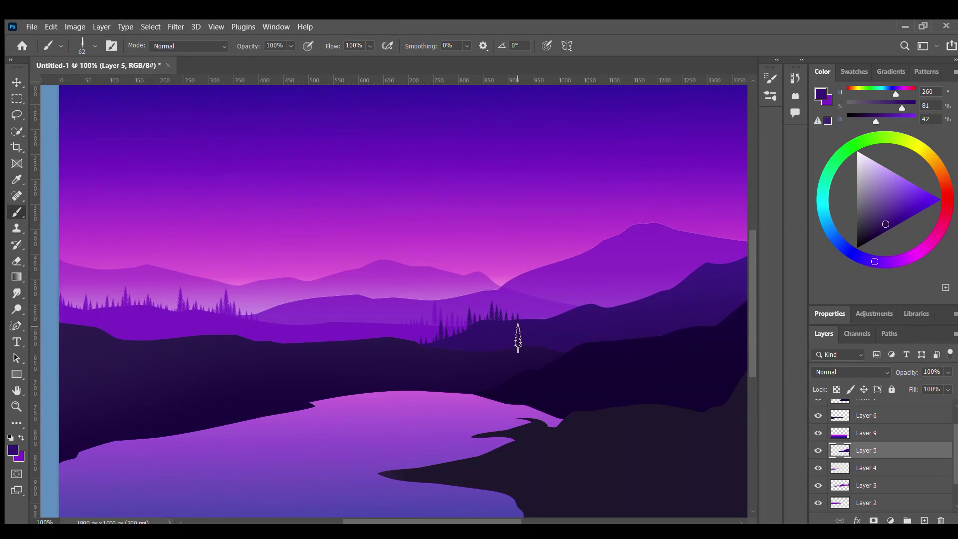
mouse_move(518, 377)
mouse_down()
mouse_move(324, 408)
mouse_move(367, 385)
mouse_move(395, 393)
mouse_move(468, 377)
mouse_move(501, 343)
mouse_move(539, 365)
mouse_move(571, 317)
mouse_move(601, 315)
mouse_up()
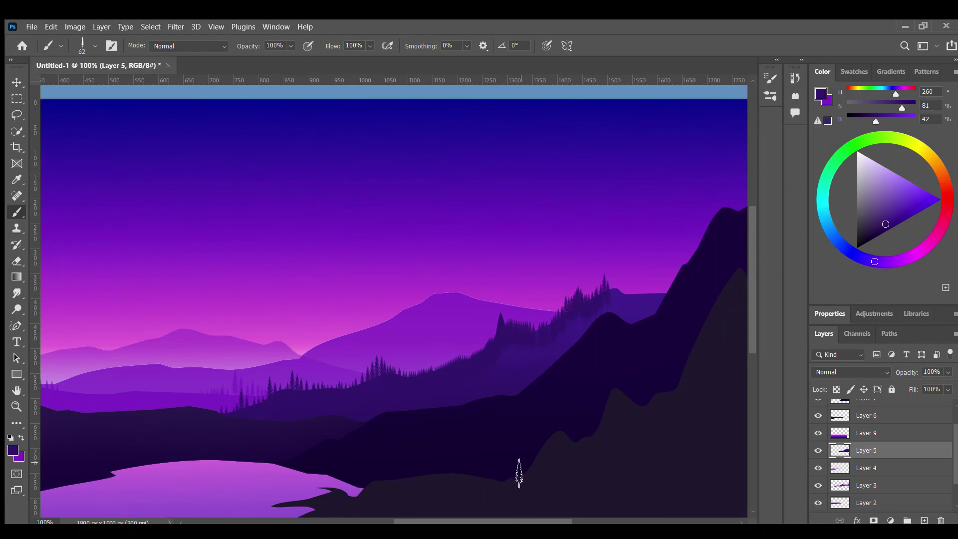
key(ctrl+z)
key(ctrl+z)
key(ctrl+z)
key(ctrl+z)
key(ctrl+z)
key(ctrl+z)
key(ctrl+z)
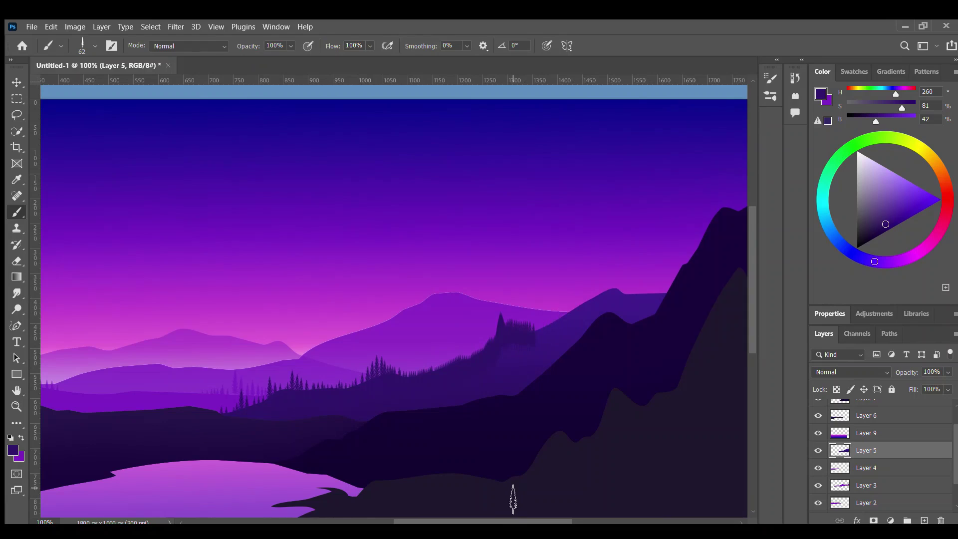
key(ctrl+z)
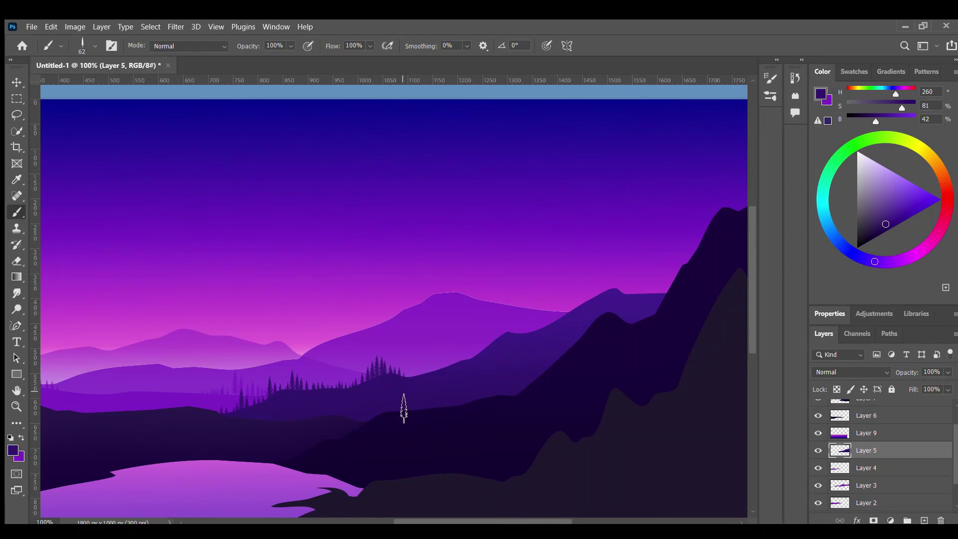
Step: Sample a slightly lighter purple and stamp small pines along the ridge crest and lower slope
alt+click(539, 336)
click(612, 293)
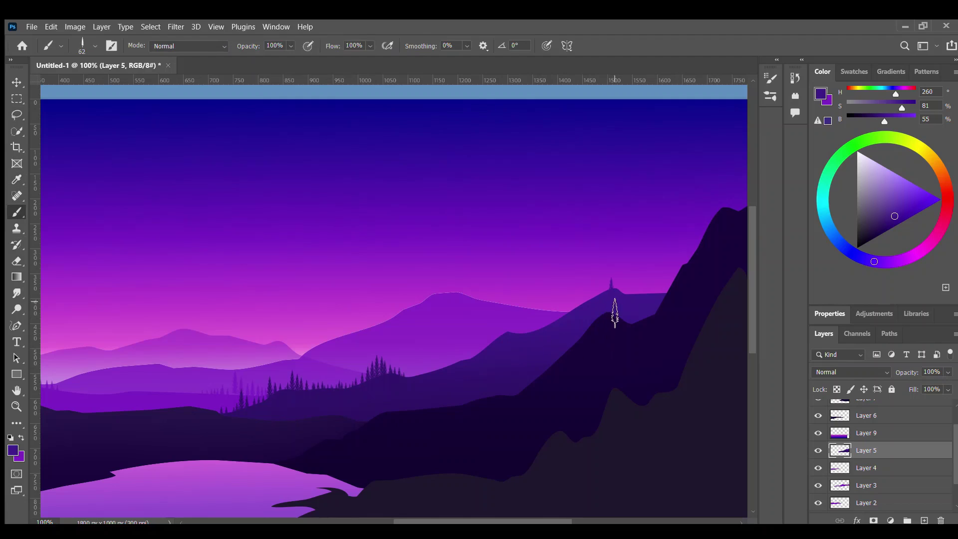
click(617, 313)
click(507, 354)
scroll(539, 424, down, 2)
scroll(569, 329, left, 6)
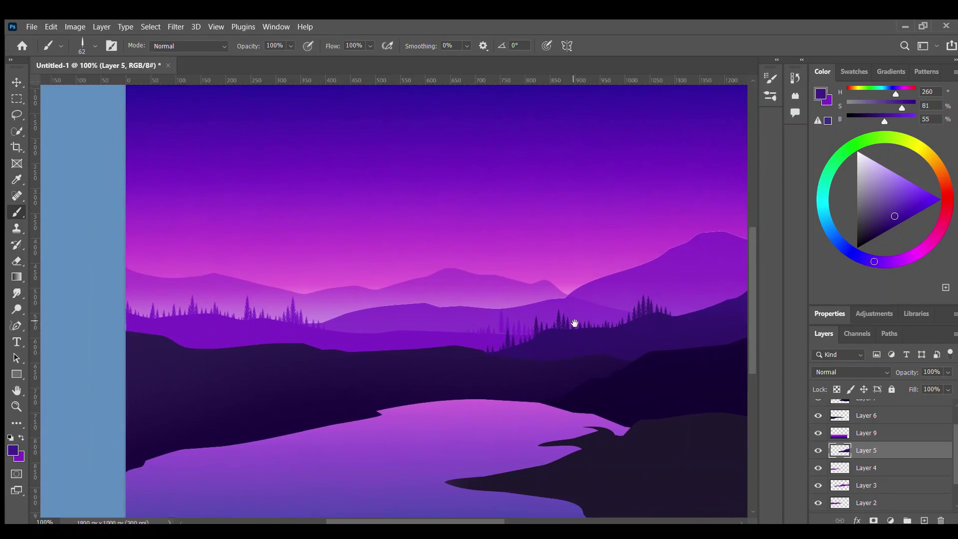
ctrl+click(160, 363)
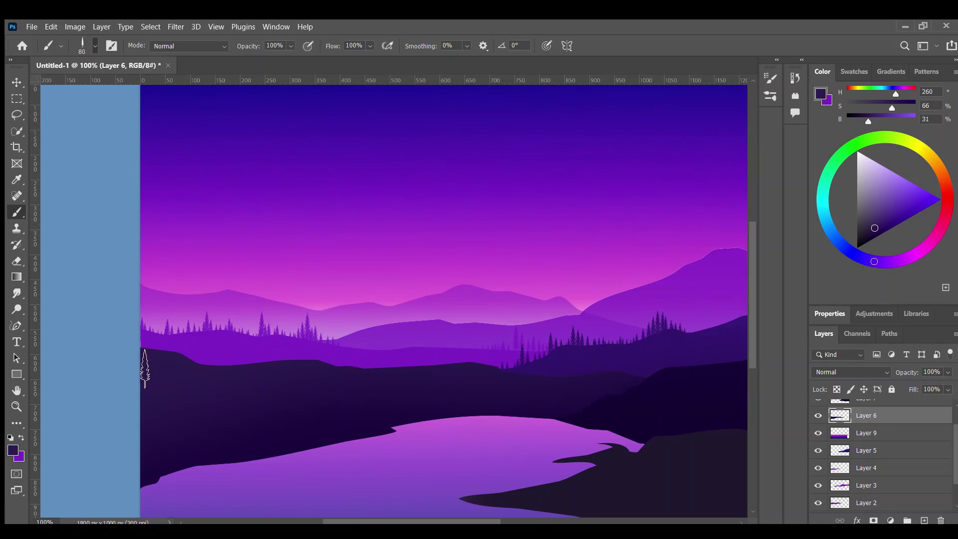
Step: Stamp a few faint small trees near the lake's left shore
mouse_move(344, 433)
mouse_down()
mouse_move(314, 443)
mouse_move(327, 436)
mouse_move(256, 439)
mouse_up()
click(259, 429)
drag(368, 453, 396, 416)
click(234, 365)
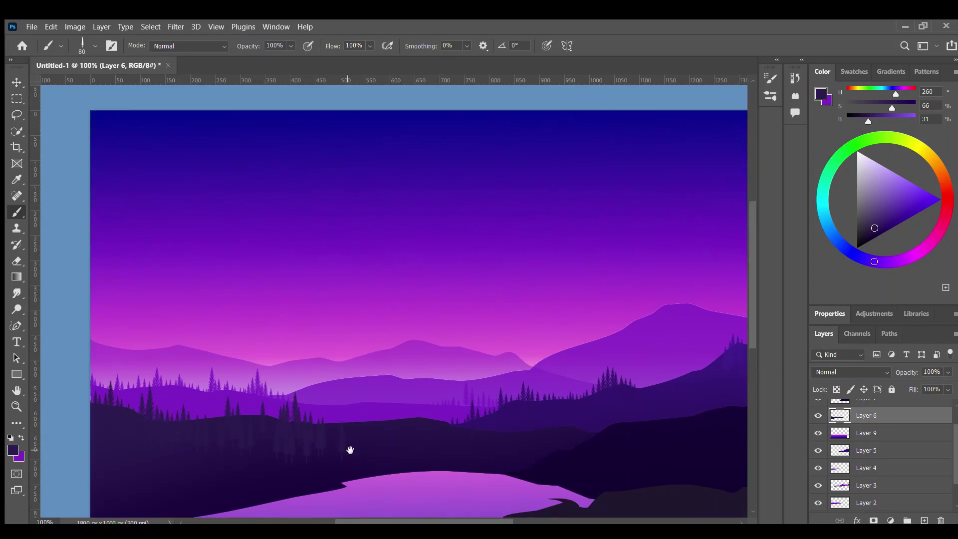
drag(349, 450, 306, 435)
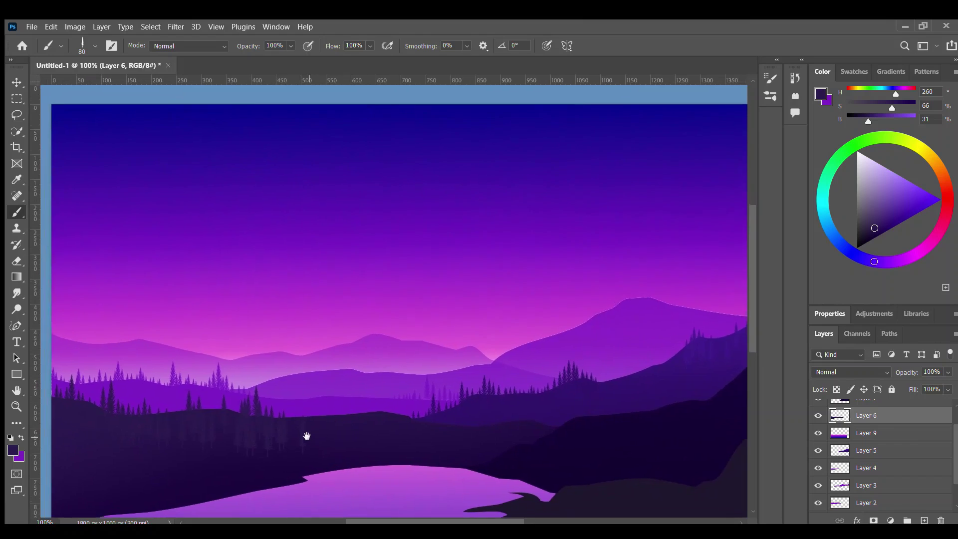
Step: Sample a dark purple and paint a row of dark pines along the shore ridge
click(17, 179)
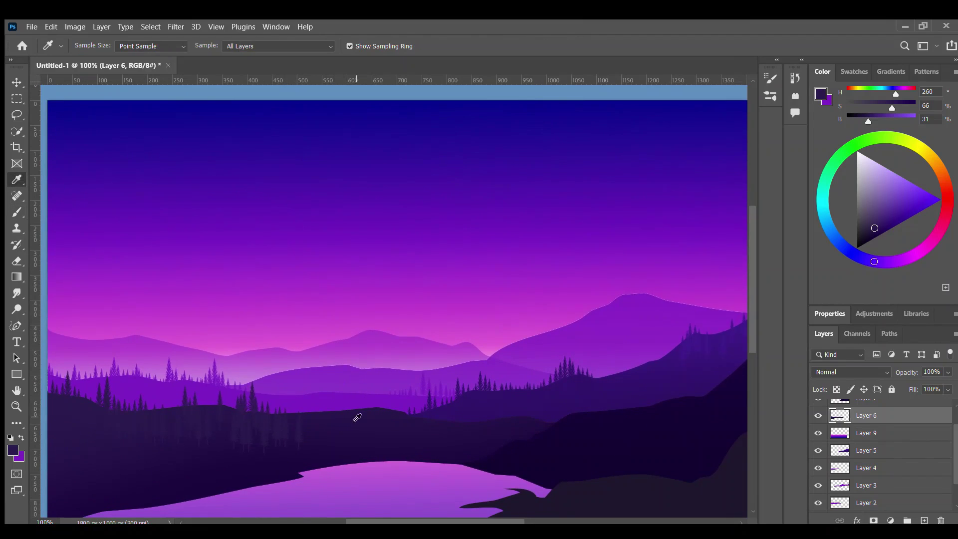
key(b)
drag(299, 427, 371, 437)
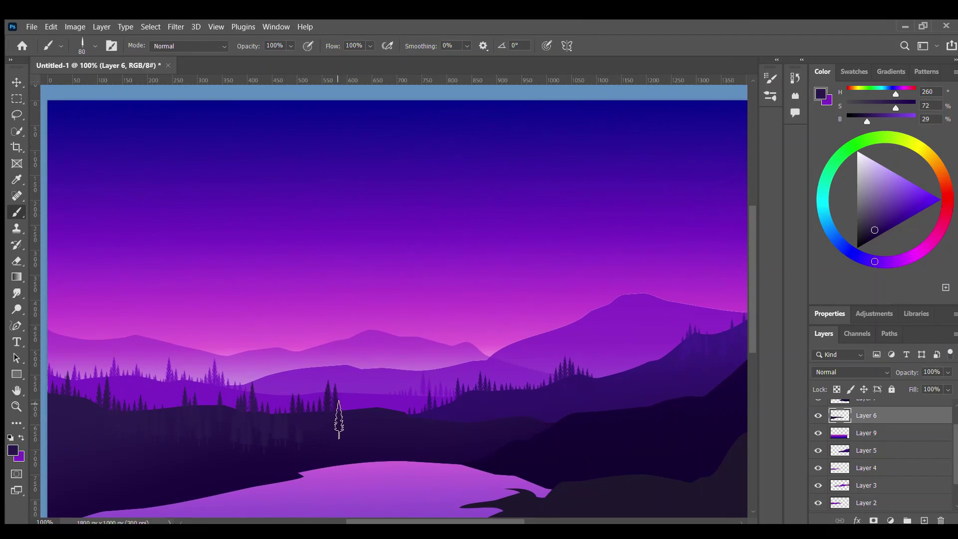
click(15, 175)
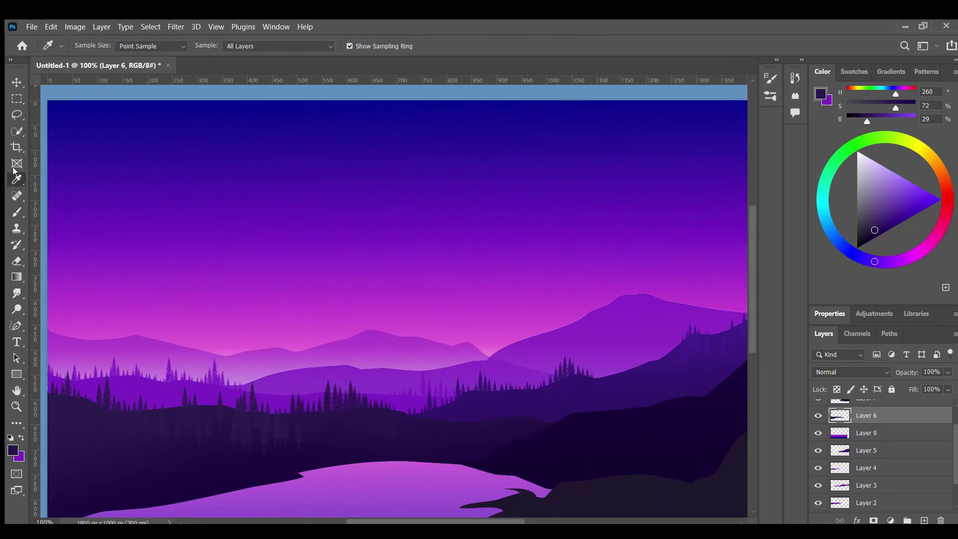
key(b)
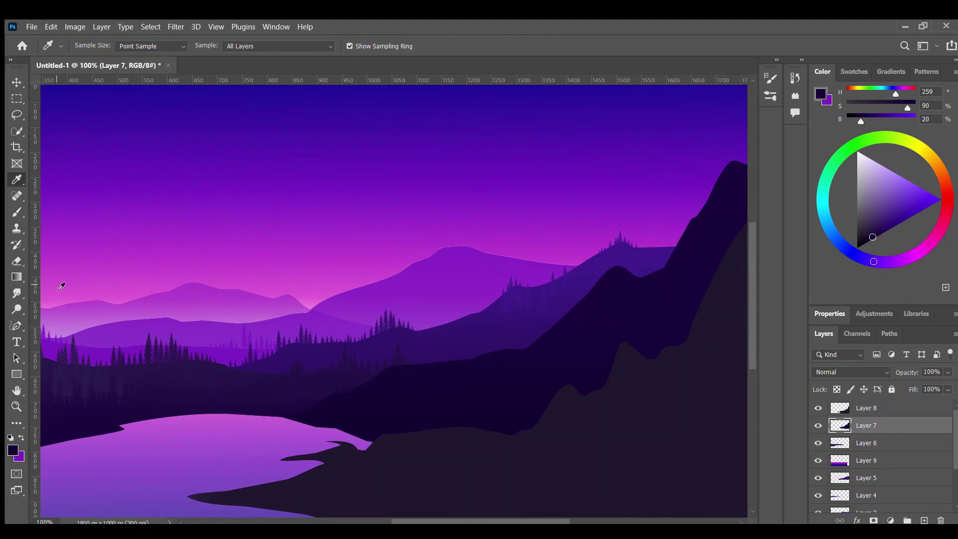
Step: Stamp three clusters of dark pines on the dark mountain slope
key(b)
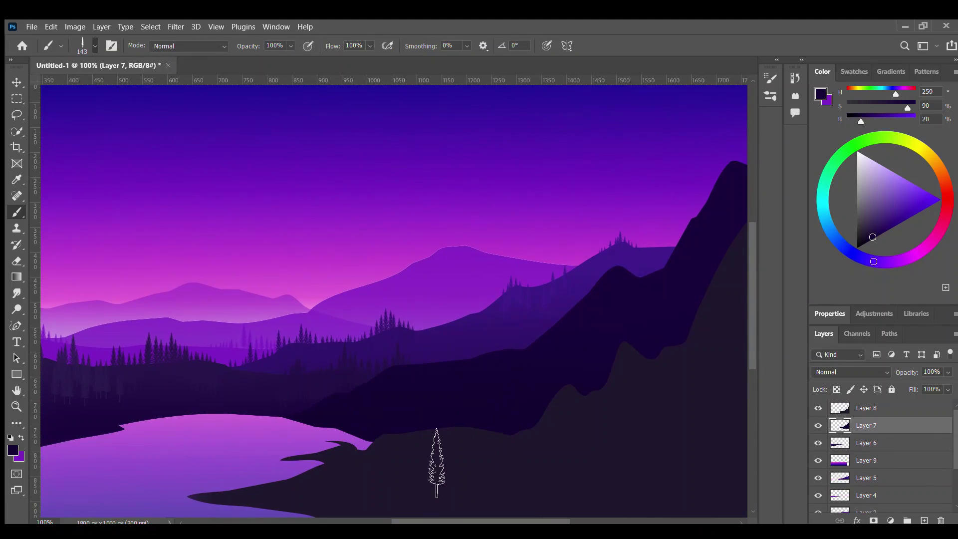
click(428, 350)
click(454, 369)
click(495, 344)
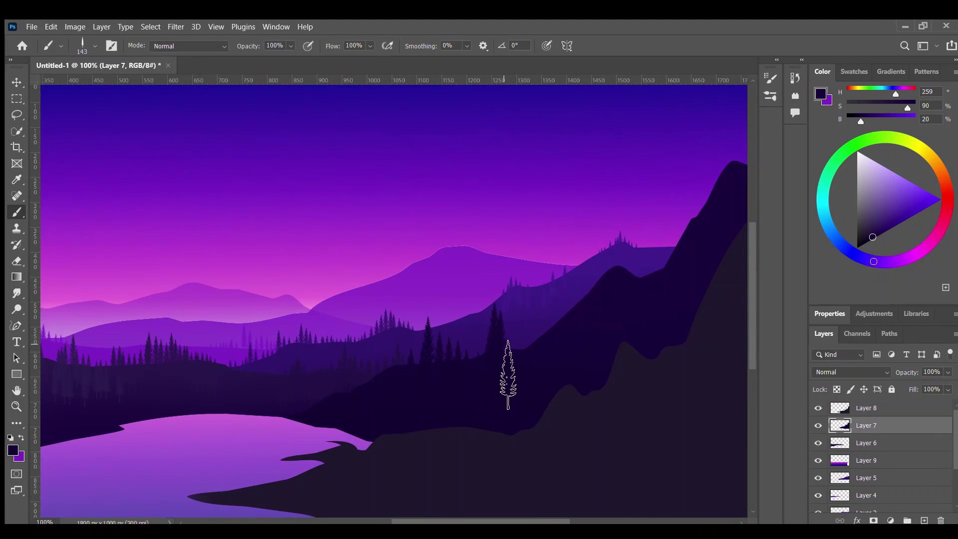
mouse_move(513, 342)
mouse_down()
mouse_move(364, 413)
mouse_move(412, 384)
mouse_move(449, 391)
mouse_move(534, 267)
mouse_up()
Step: Sample the dark ground tone and paint large dark pines along the foreground slope edge
scroll(534, 267, left, 4)
scroll(533, 267, down, 2)
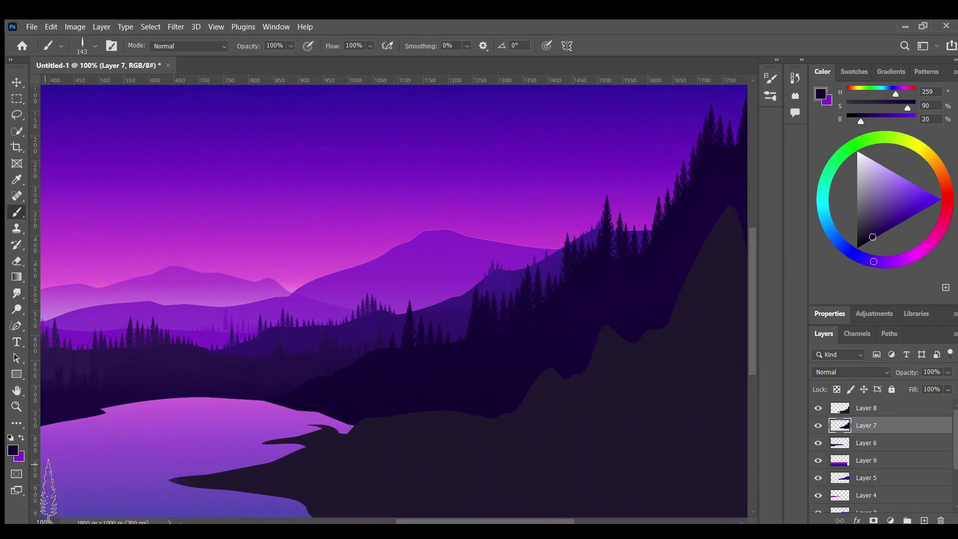
alt+click(701, 427)
key(bracketright)
key(bracketright)
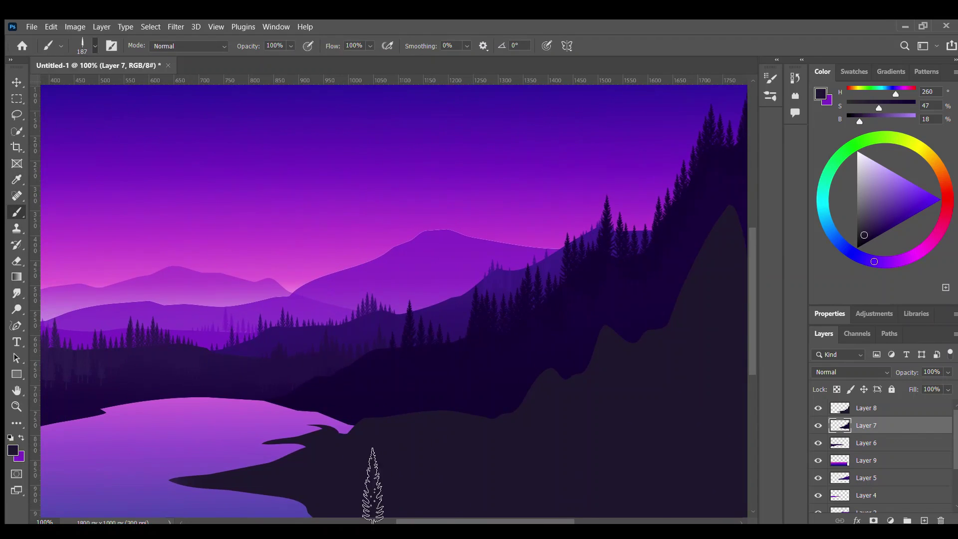
scroll(487, 444, right, 4)
scroll(487, 444, up, 2)
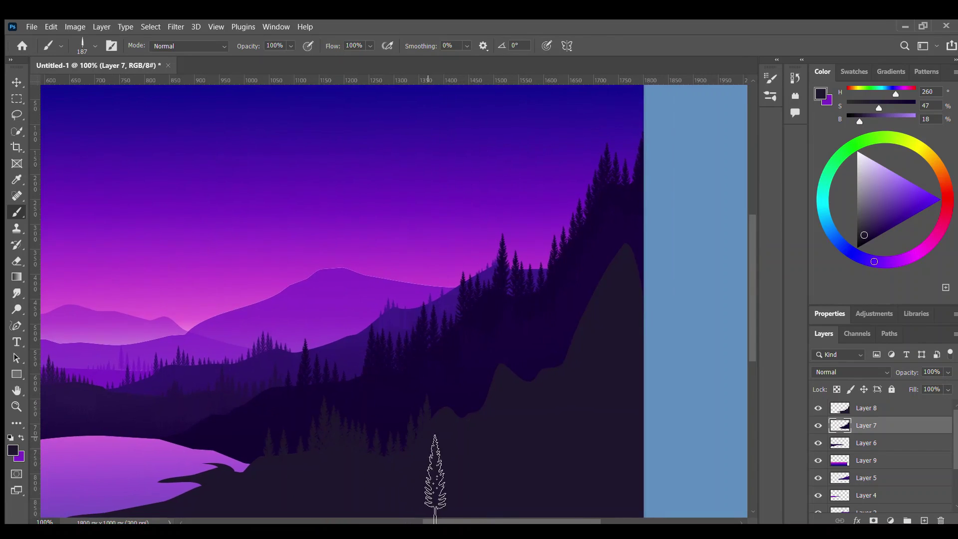
drag(435, 478, 633, 259)
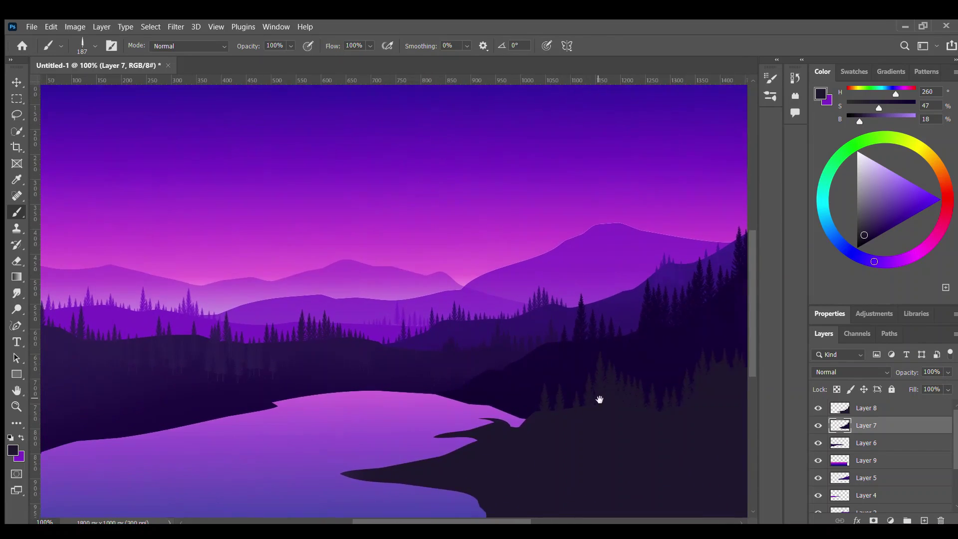
Step: With a slightly smaller brush, sample the treeline's dark purple and stamp trees on the foreground hillside
drag(513, 367, 560, 395)
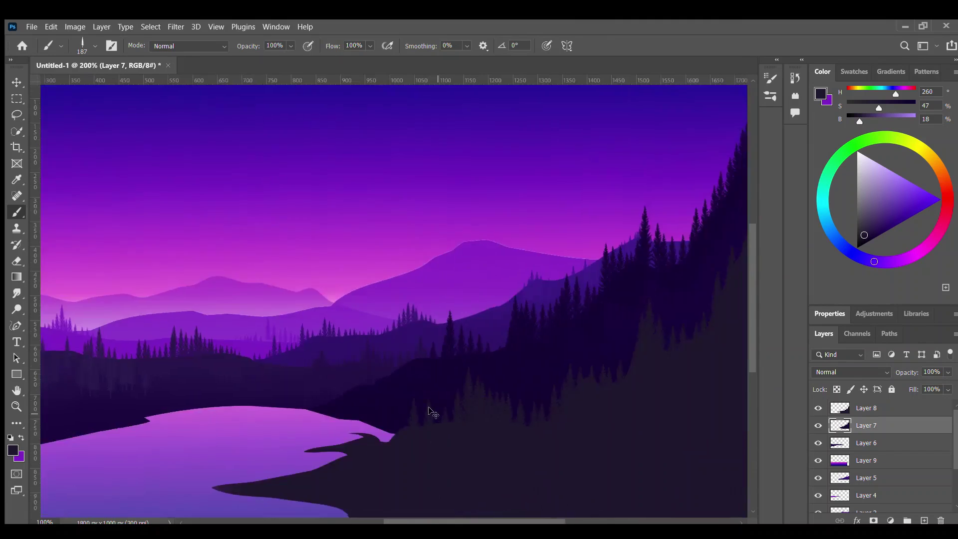
key(ctrl+minus)
key(ctrl+minus)
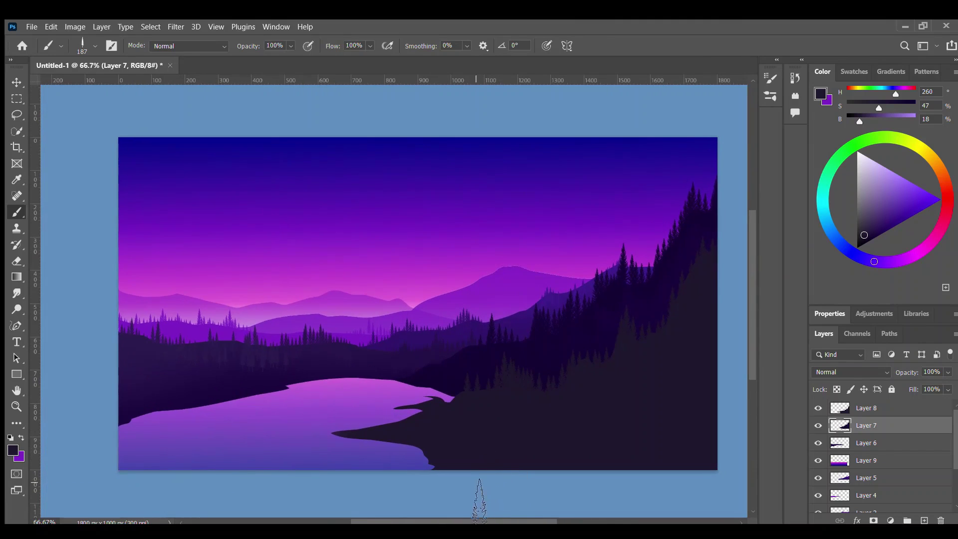
drag(496, 420, 526, 417)
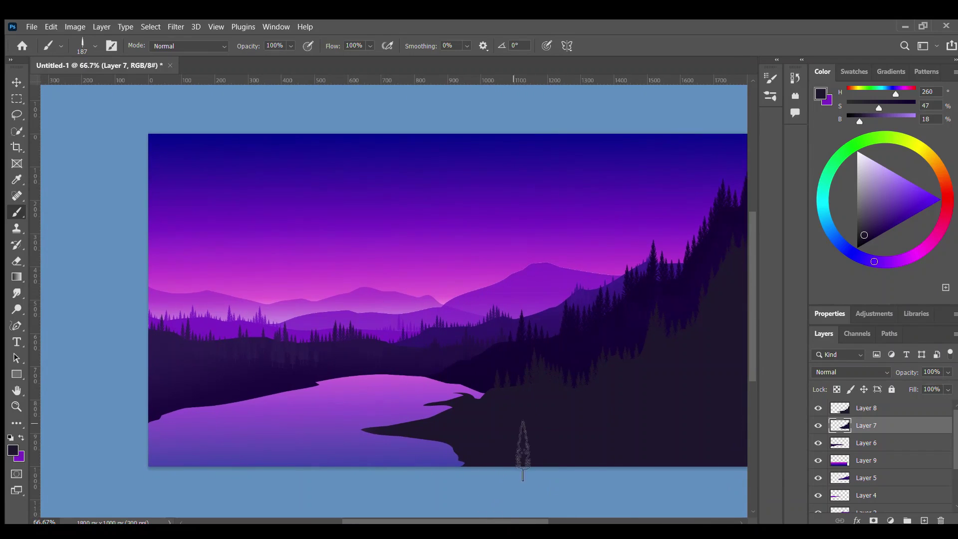
drag(518, 439, 499, 450)
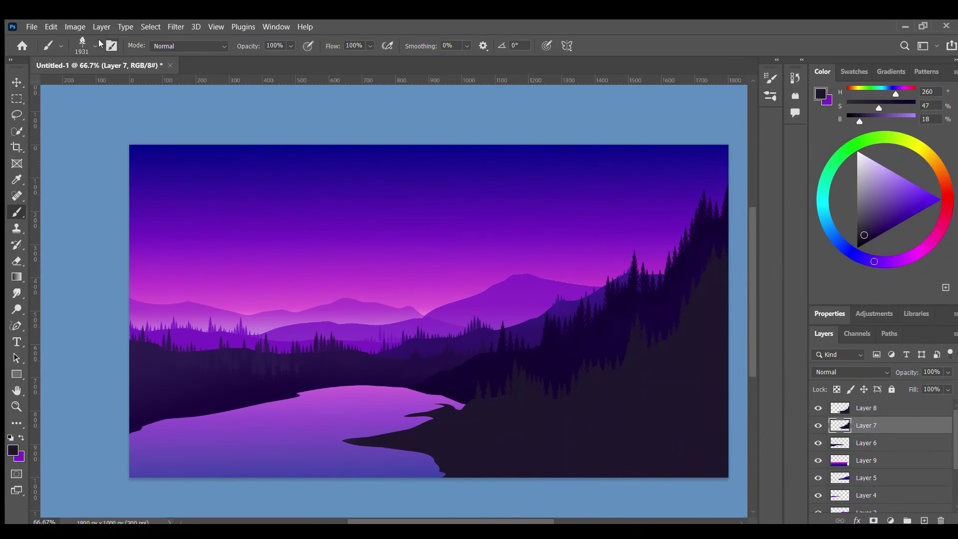
key(period)
key(i)
click(532, 350)
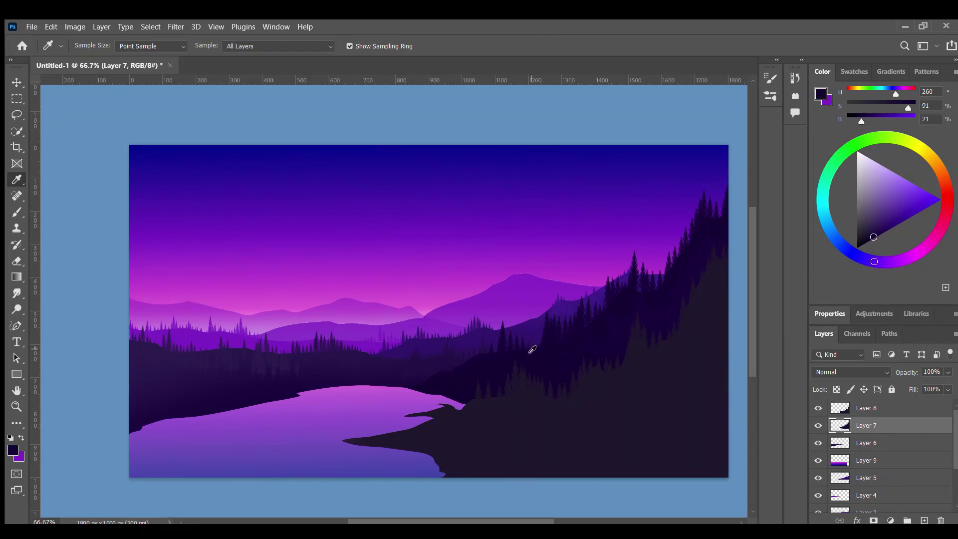
key(b)
click(449, 357)
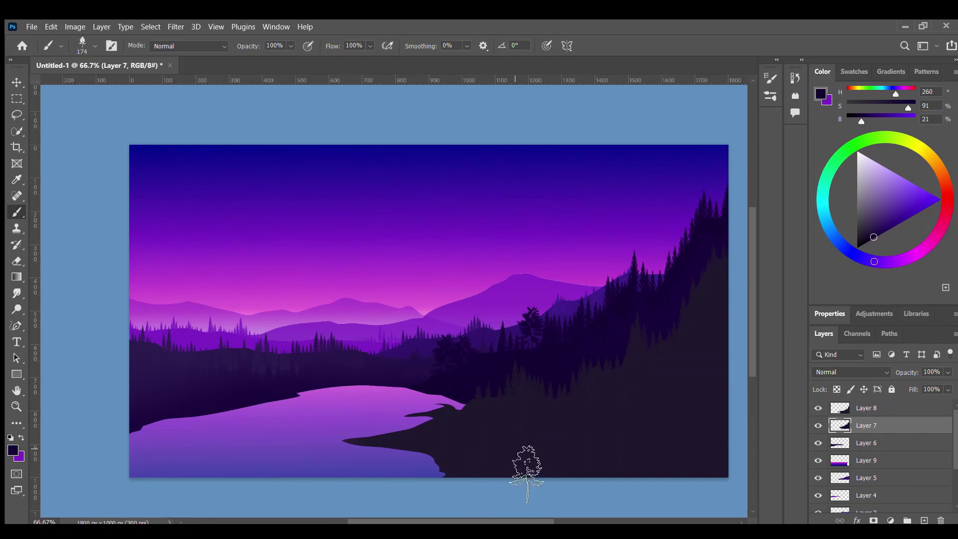
Step: Add small dark trees to the left treeline on Layer 6, then add Layer 10 above Layer 9
key(alt+bracketleft)
key(bracketleft)
key(bracketleft)
key(bracketleft)
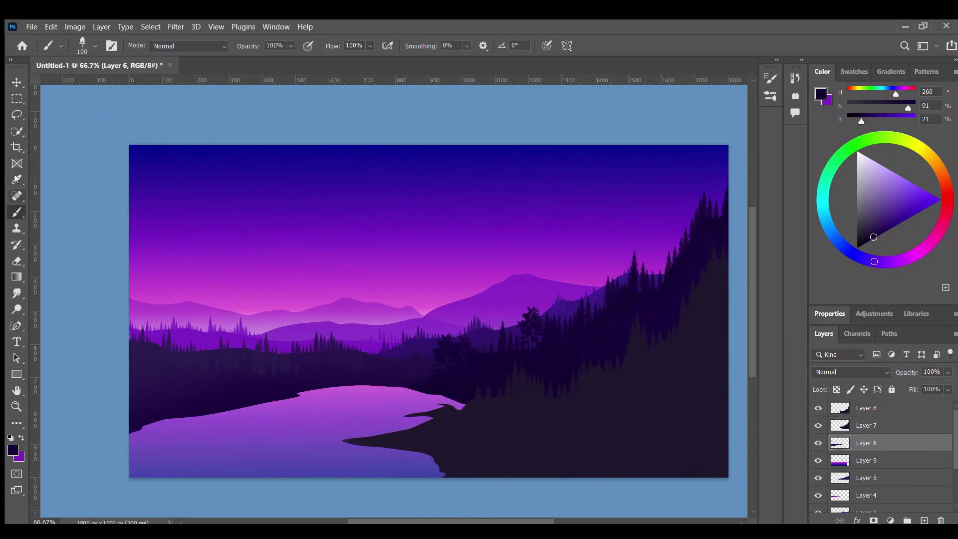
alt+click(235, 349)
click(209, 339)
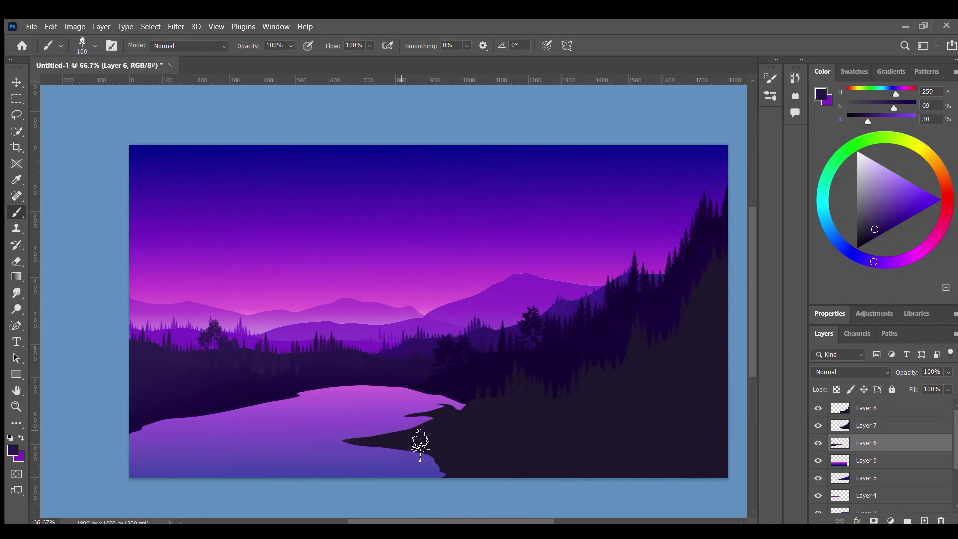
click(375, 356)
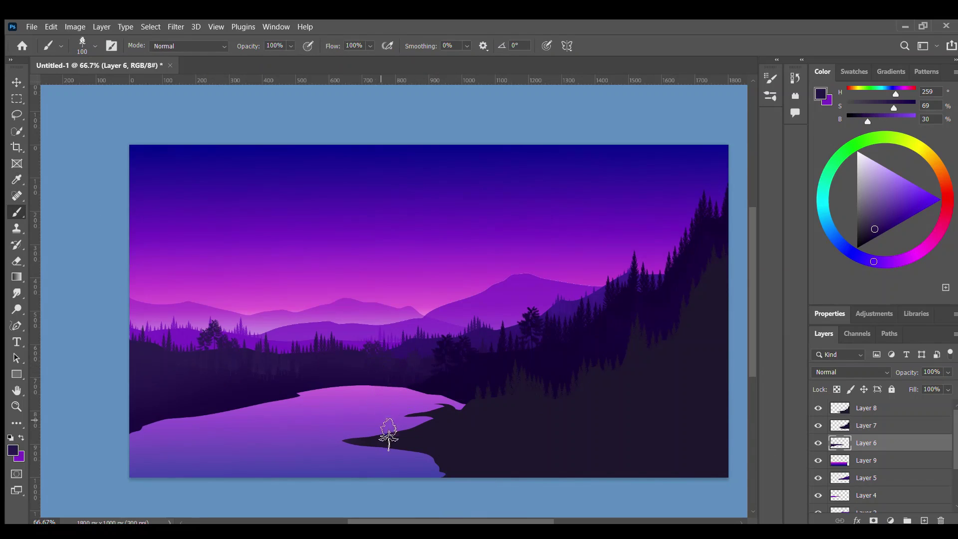
click(872, 460)
click(924, 521)
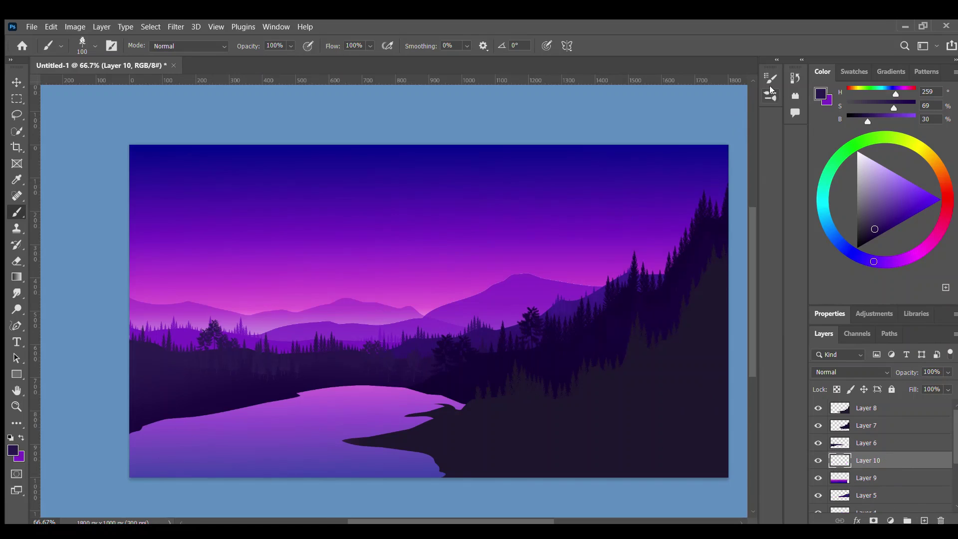
Step: Paint a row of darker purple pines along the lower left on Layer 10
key(bracketleft)
key(bracketleft)
key(bracketleft)
key(bracketright)
alt+click(235, 395)
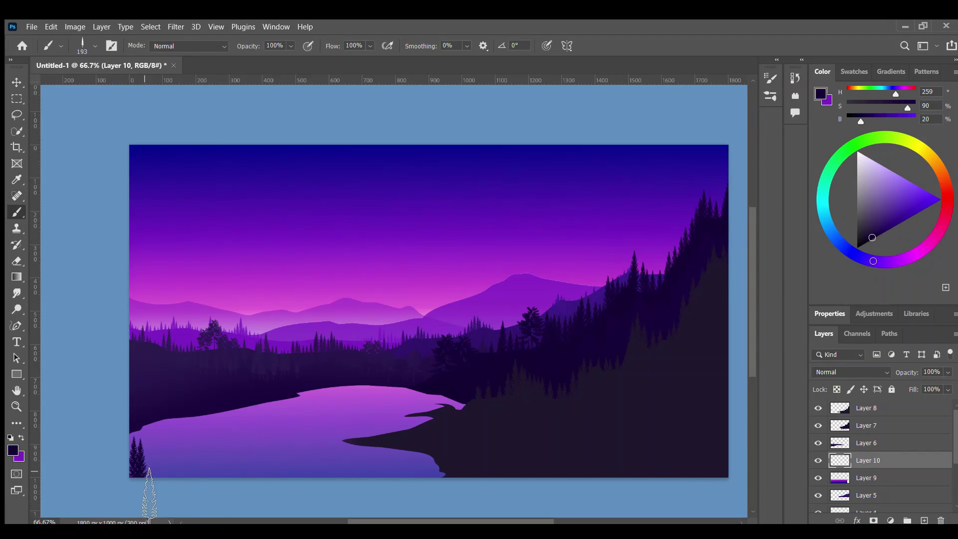
click(865, 240)
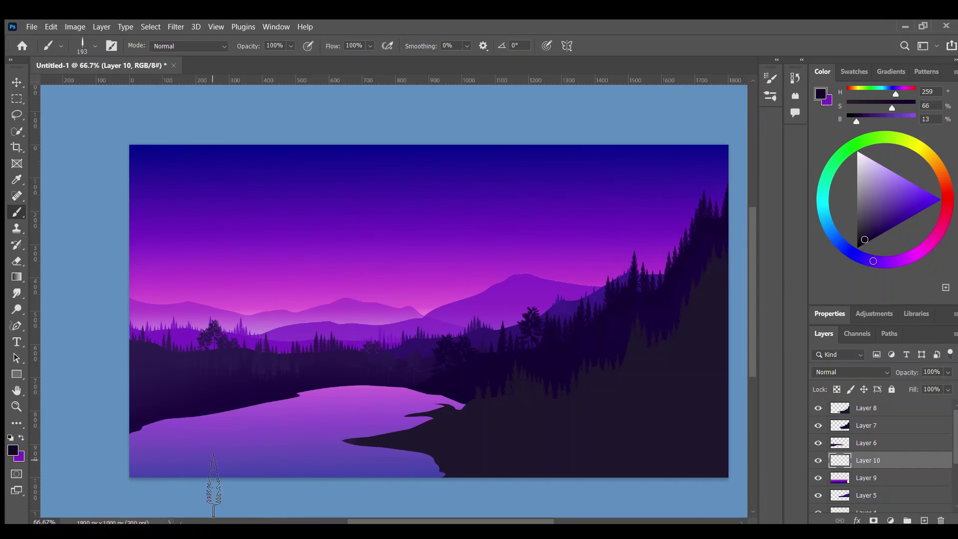
mouse_move(135, 477)
mouse_down()
mouse_move(146, 457)
mouse_move(185, 487)
mouse_move(257, 474)
mouse_move(297, 452)
mouse_move(427, 472)
mouse_up()
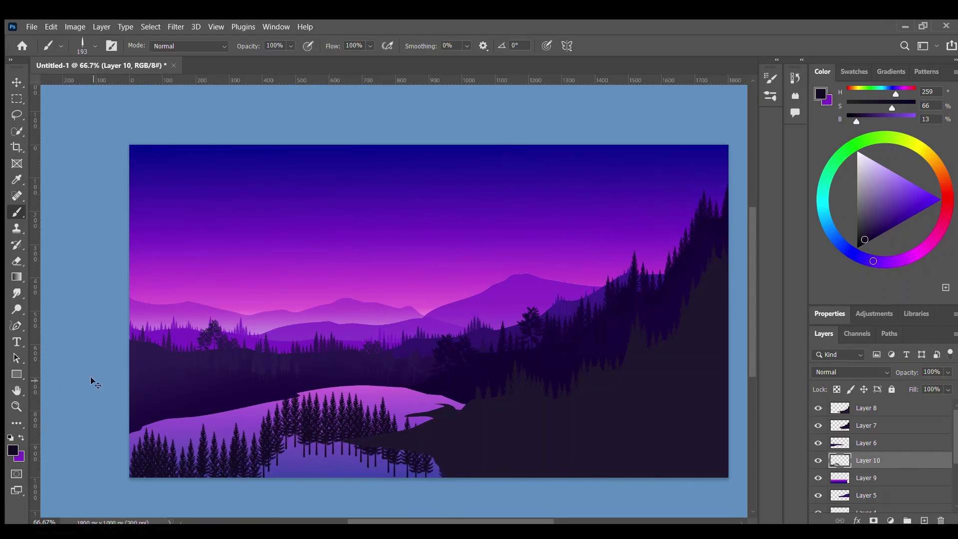
Step: Transform the pines: move them into the lake, halve their size, and flip them upside down
key(ctrl+t)
drag(299, 434, 304, 362)
mouse_move(471, 405)
mouse_down()
mouse_move(310, 362)
mouse_move(307, 344)
mouse_move(306, 473)
mouse_up()
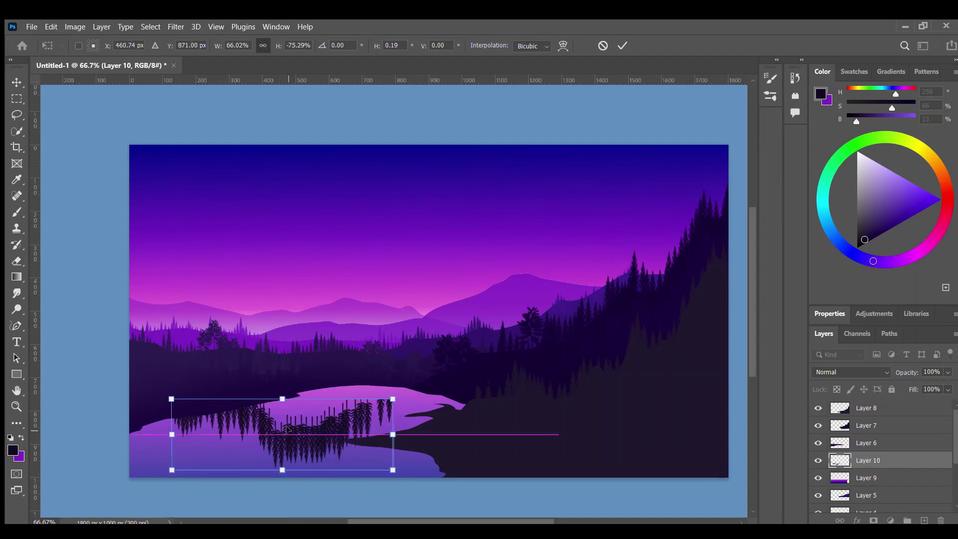
mouse_move(314, 427)
mouse_down()
mouse_move(327, 408)
mouse_move(248, 426)
mouse_up()
mouse_move(352, 473)
mouse_down()
mouse_move(417, 481)
mouse_move(368, 466)
mouse_up()
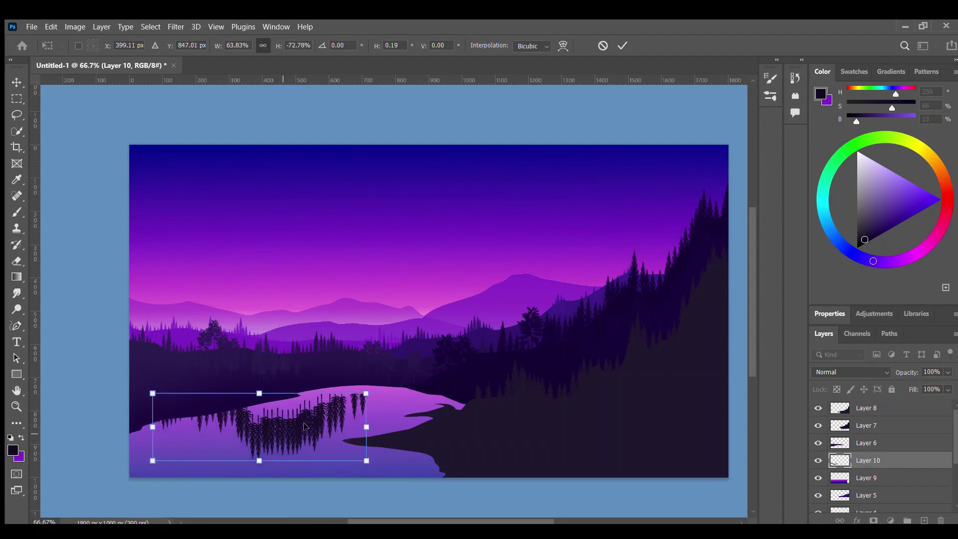
mouse_move(301, 428)
mouse_down()
mouse_move(391, 391)
mouse_move(292, 436)
mouse_up()
Step: Reposition, widen, heighten and slant the reflection to follow the left shoreline
drag(146, 436, 509, 439)
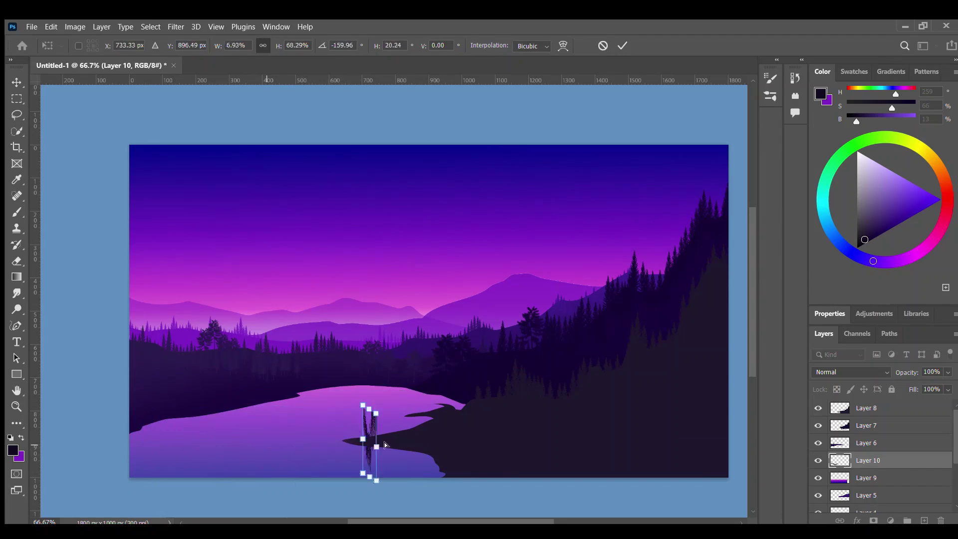
drag(417, 435, 173, 435)
drag(263, 434, 359, 413)
drag(242, 422, 227, 417)
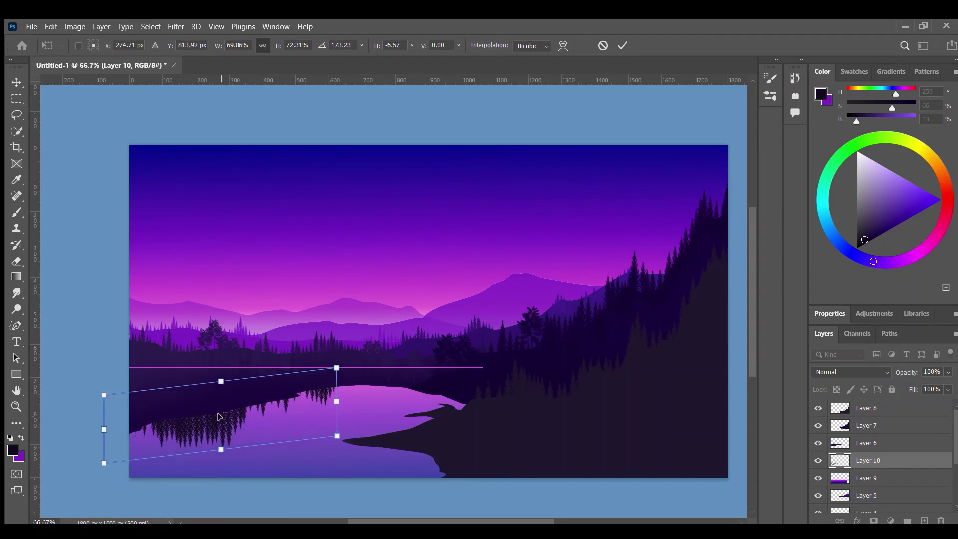
drag(228, 449, 227, 460)
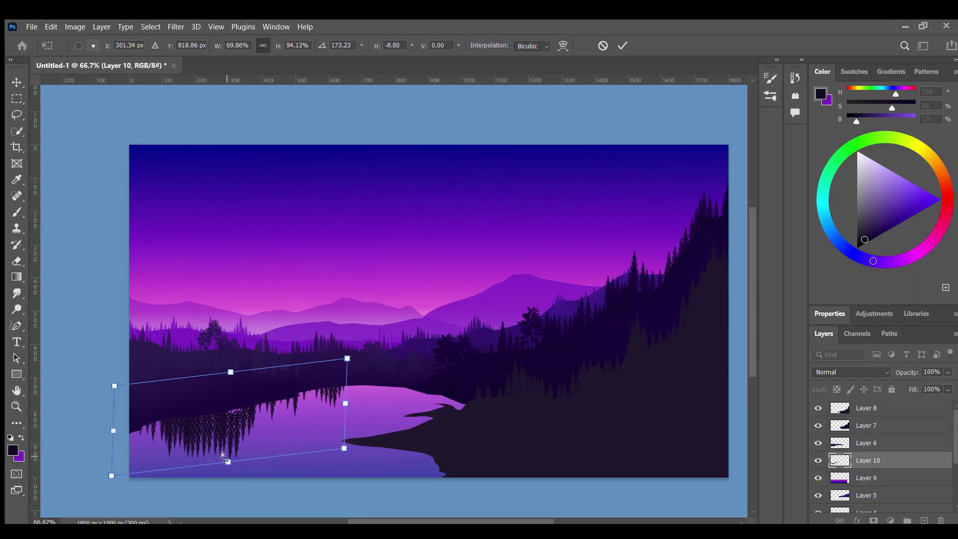
drag(209, 425, 194, 429)
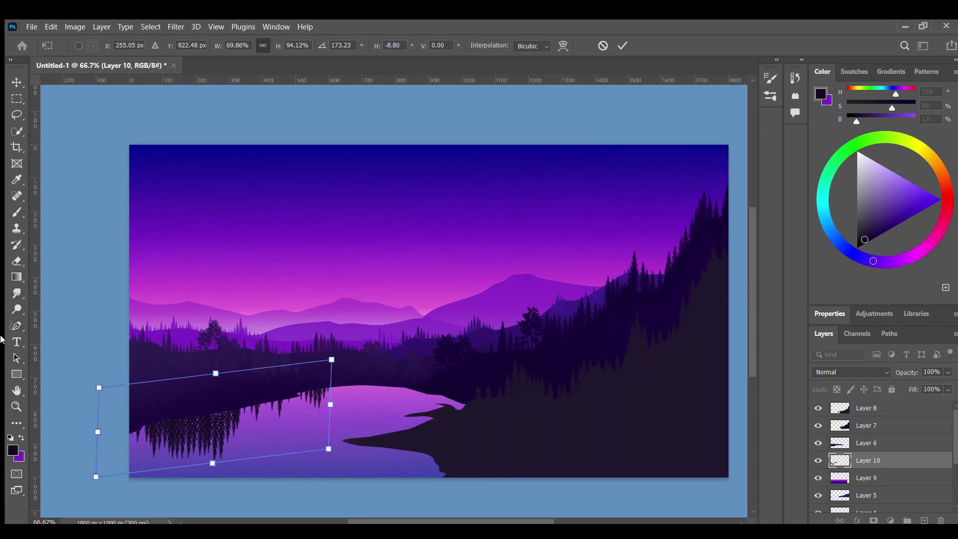
Step: Commit the reflection transform and browse through the toolbar tools
click(16, 293)
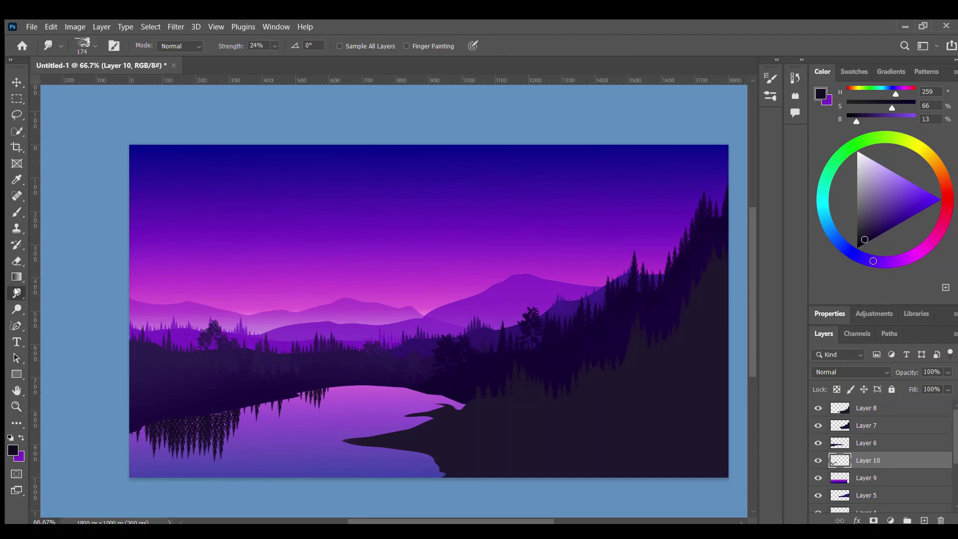
click(17, 325)
click(17, 342)
click(15, 360)
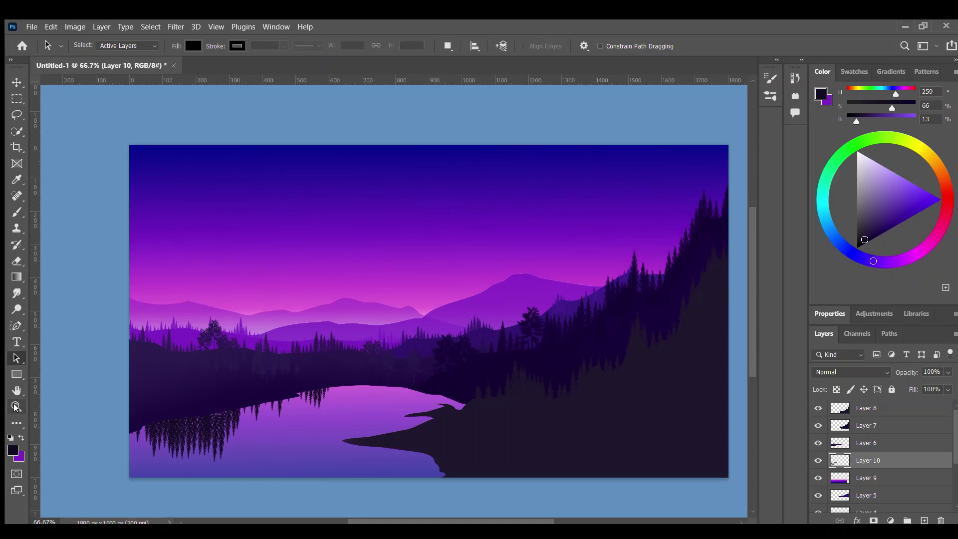
click(16, 390)
click(17, 374)
click(17, 228)
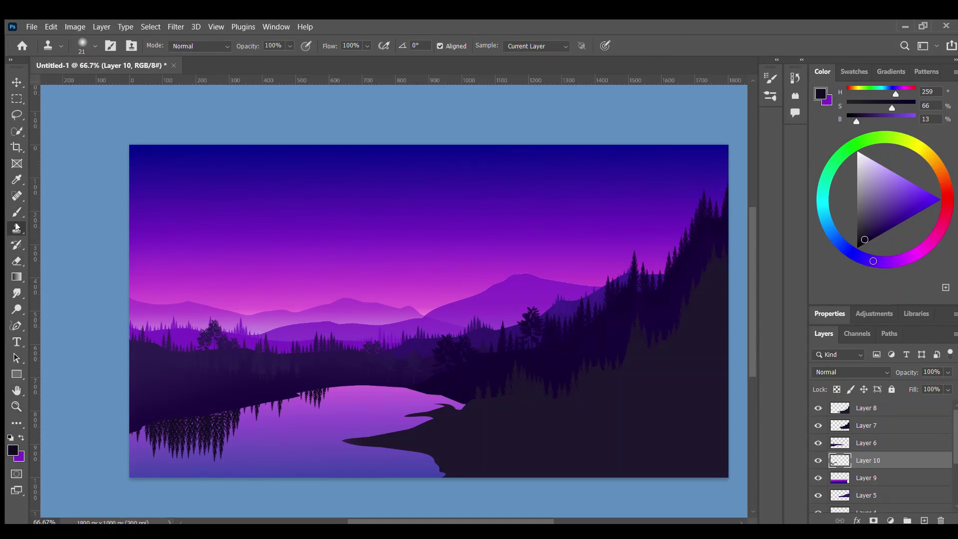
click(17, 181)
click(16, 148)
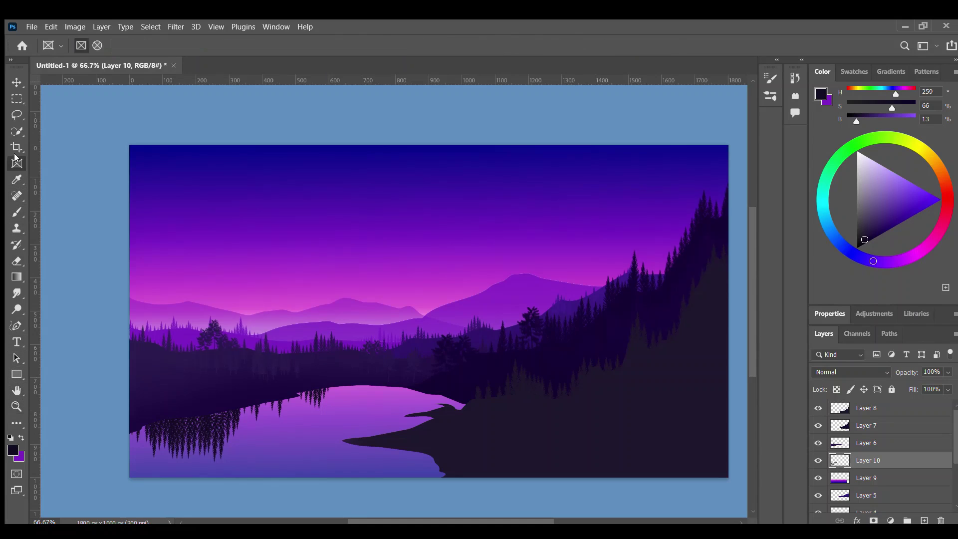
click(17, 130)
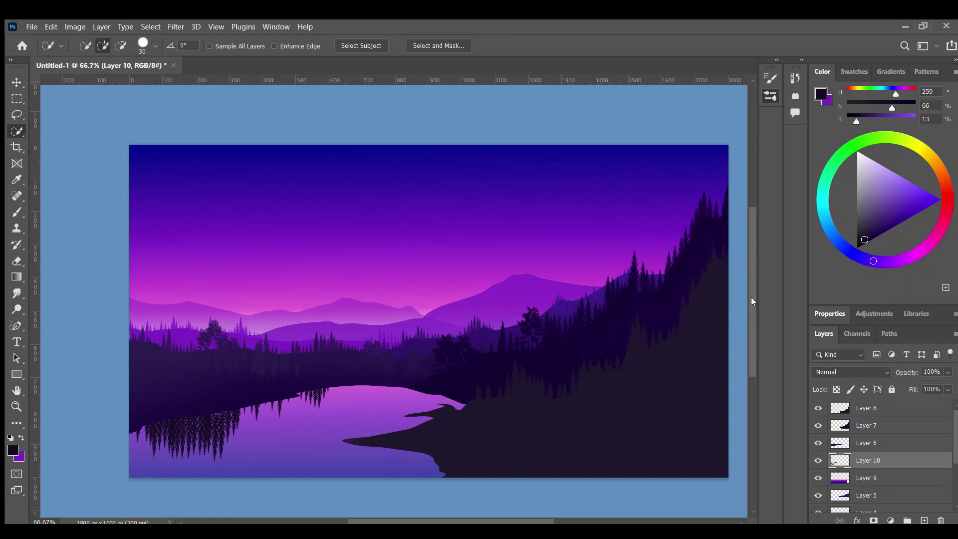
Step: Try smudging the reflection's bottom, undo it, and set the smudge brush to 62
key(r)
drag(199, 441, 267, 452)
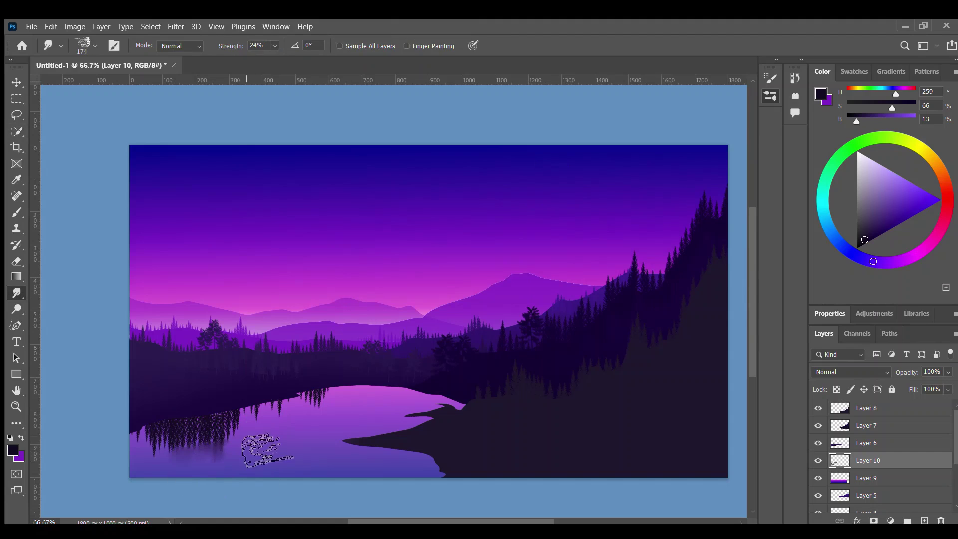
key(ctrl+z)
key(0)
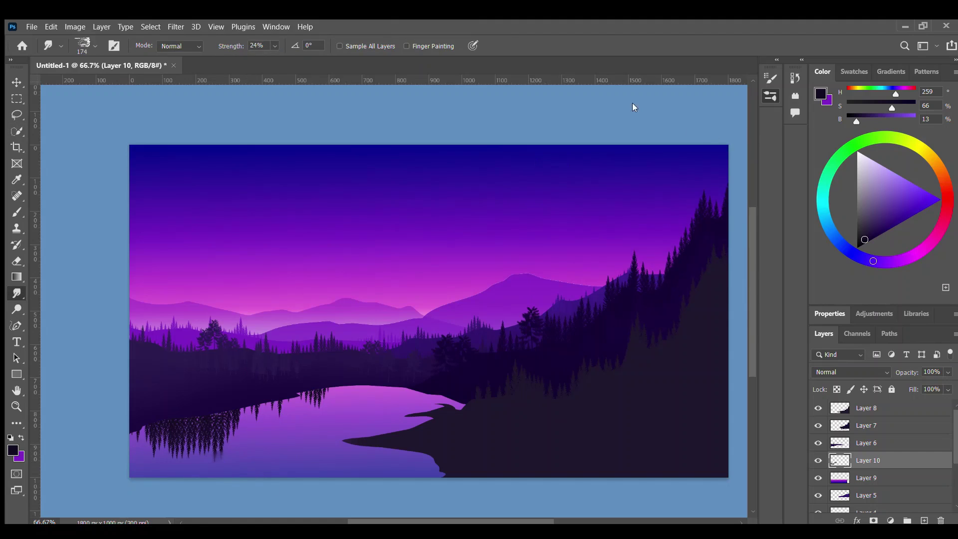
key(bracketleft)
key(bracketleft)
key(bracketleft)
key(ctrl+plus)
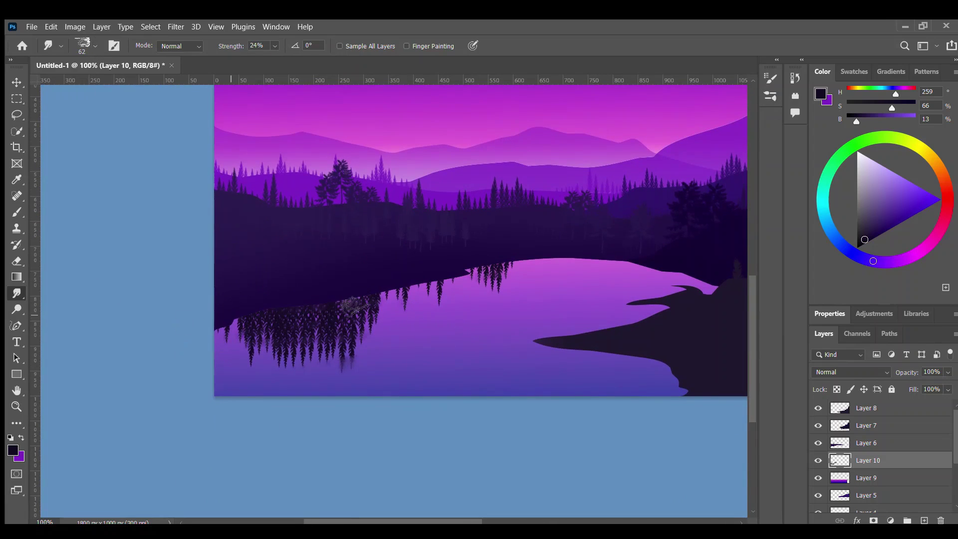
drag(248, 351, 132, 403)
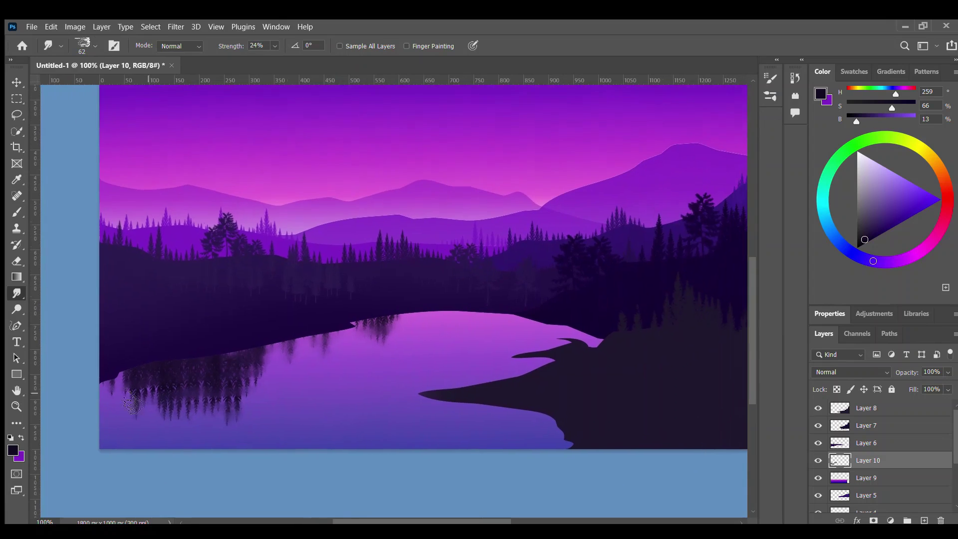
key(ctrl+minus)
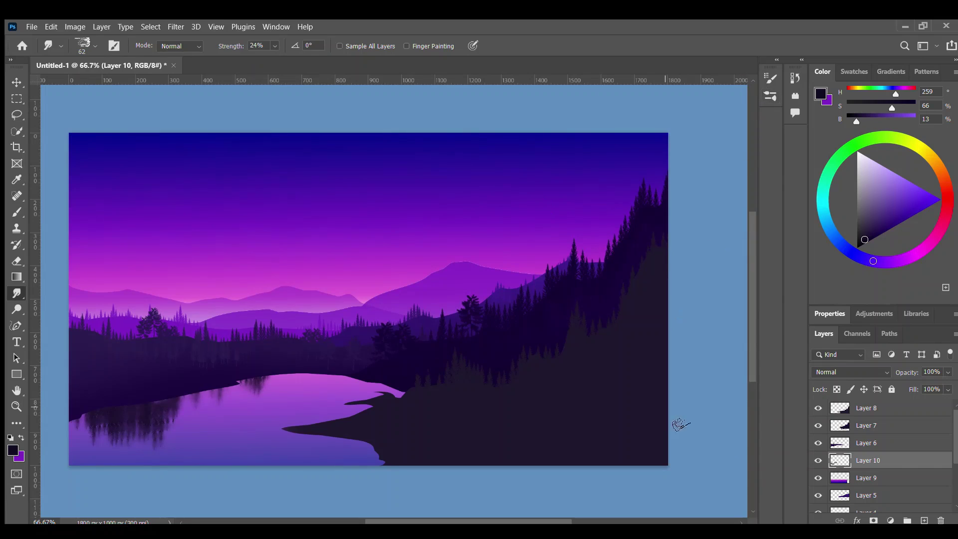
Step: Duplicate the reflection, mirror and distort the copy under the central treeline, then add Layer 11
key(ctrl+j)
key(v)
drag(133, 406, 267, 387)
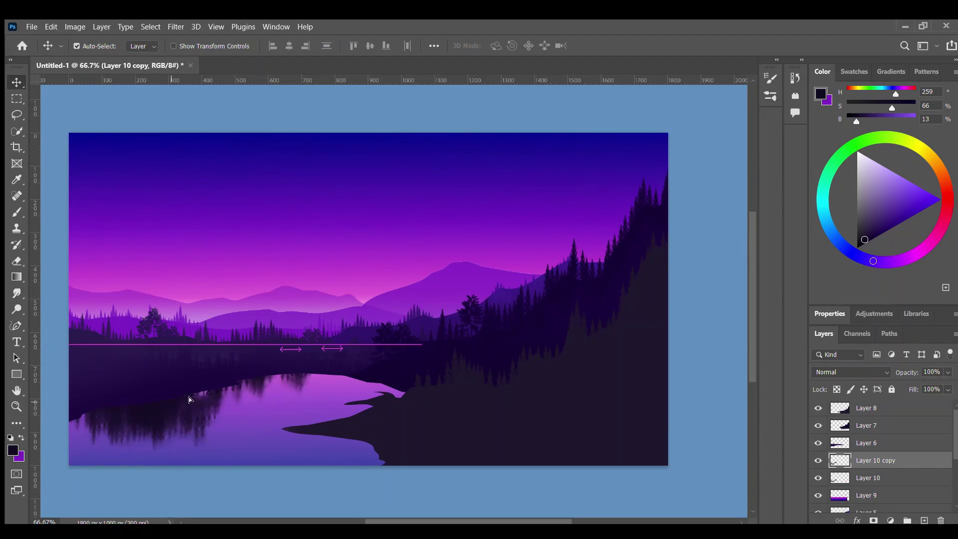
key(ctrl+t)
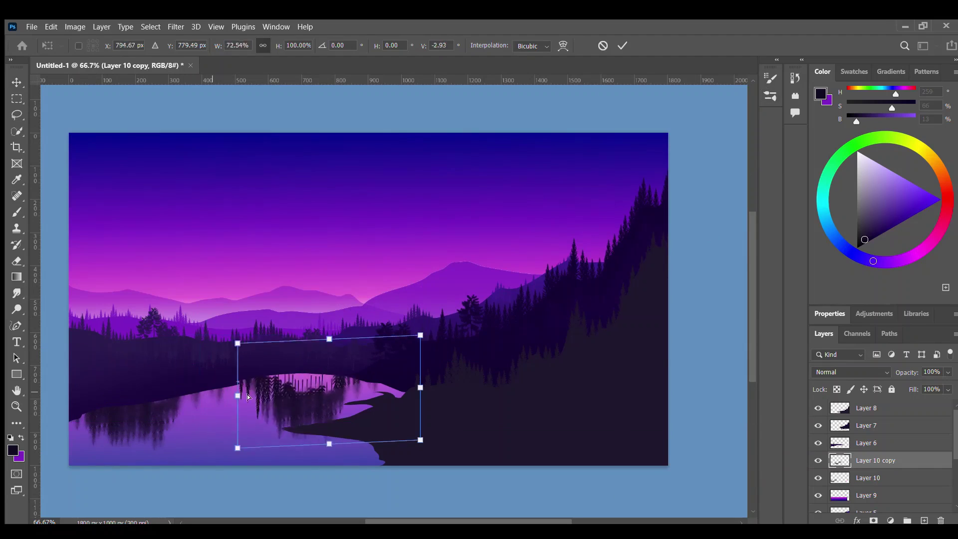
drag(179, 387, 481, 414)
mouse_move(414, 398)
mouse_down()
mouse_move(335, 398)
mouse_move(376, 397)
mouse_up()
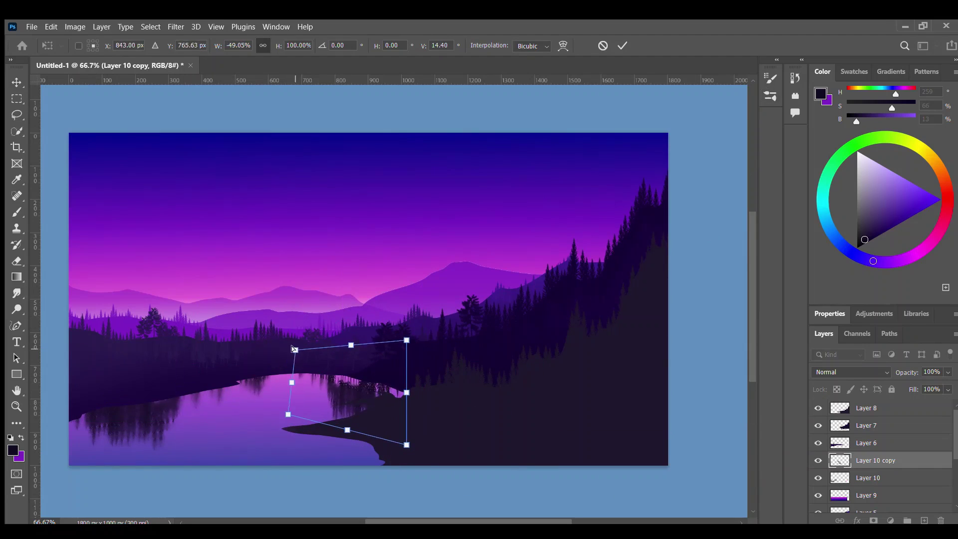
drag(293, 405, 313, 426)
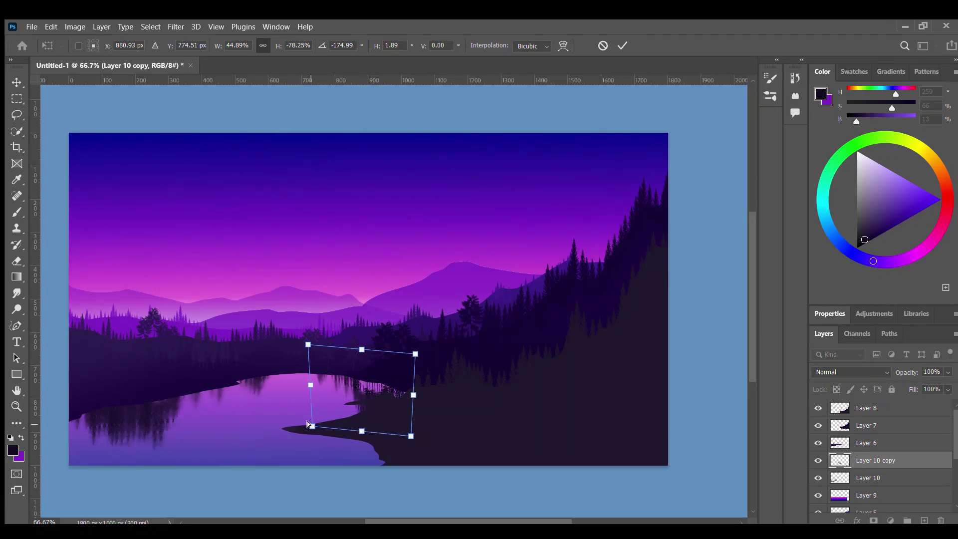
drag(411, 436, 413, 396)
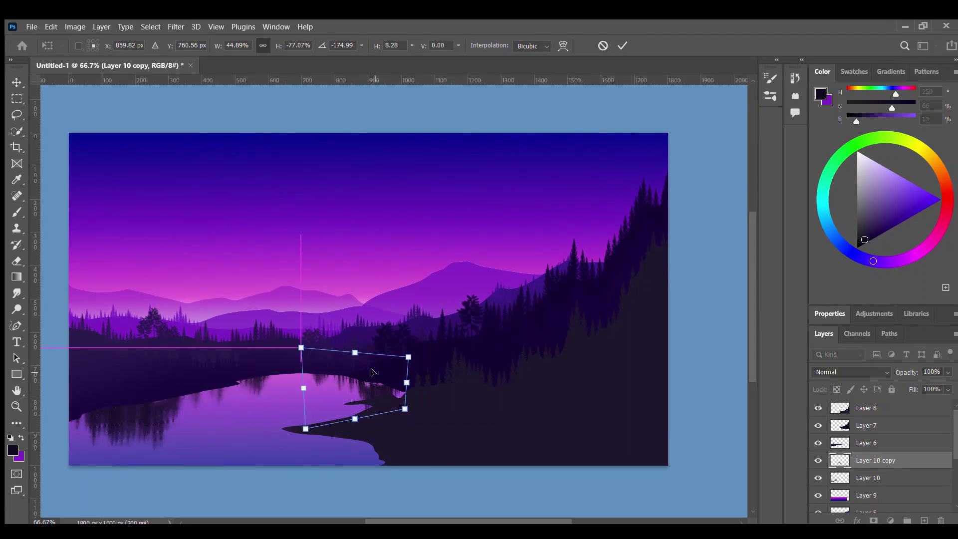
click(878, 443)
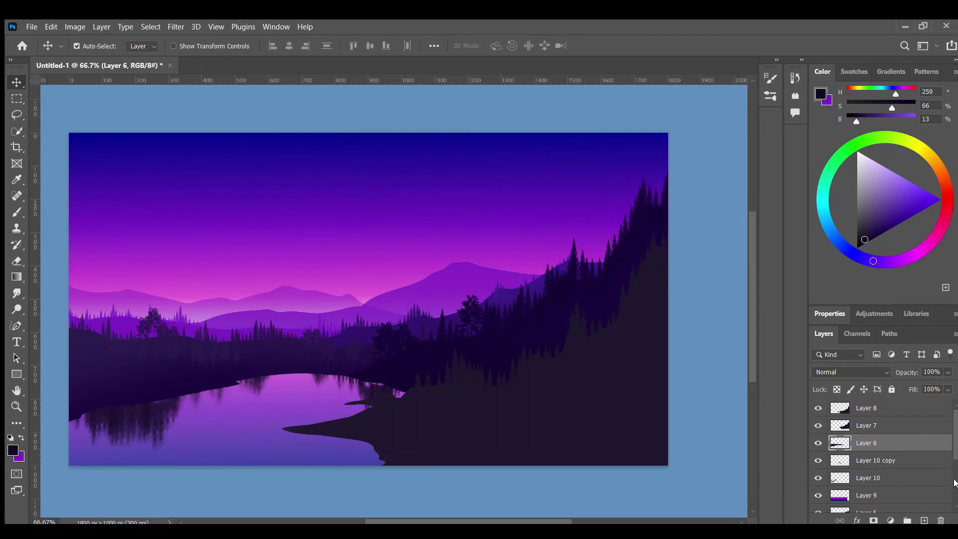
click(886, 492)
key(ctrl+shift+alt+n)
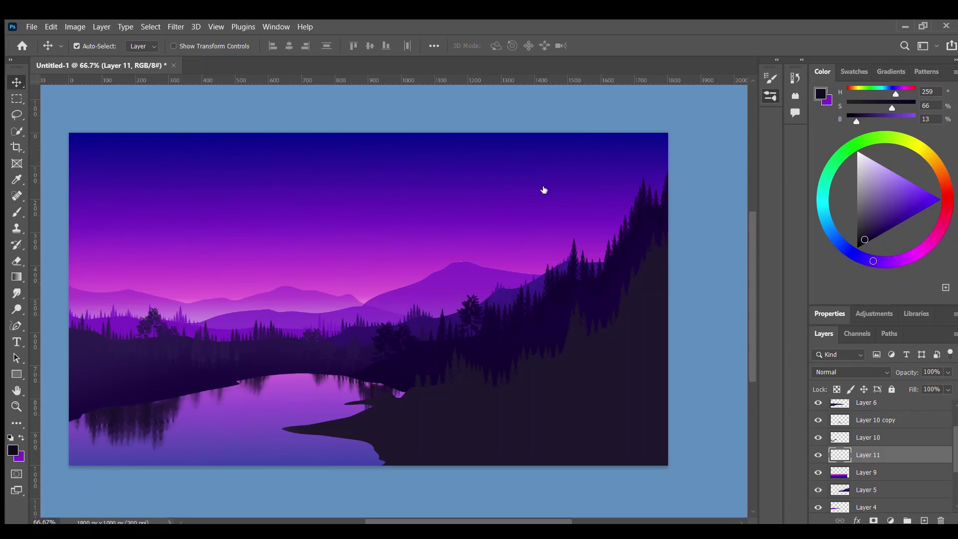
Step: With a white brush, paint horizontal glint streaks and a dot across the upper lake
key(b)
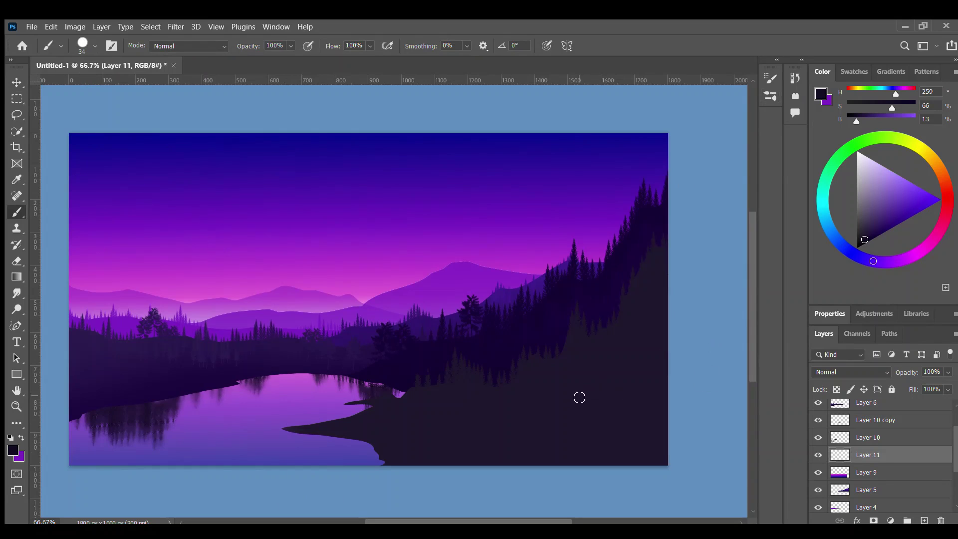
key(ctrl+plus)
key(ctrl+plus)
scroll(581, 254, down, 5)
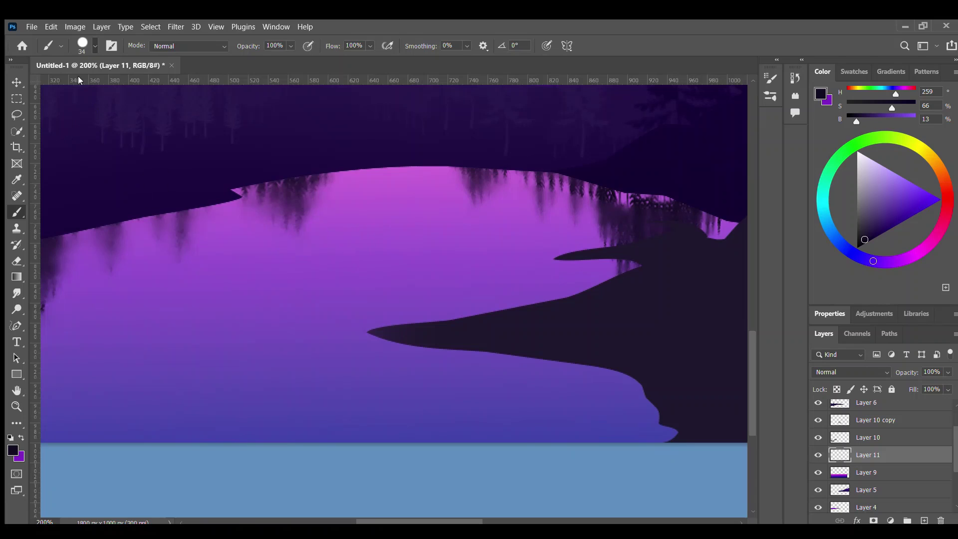
click(857, 152)
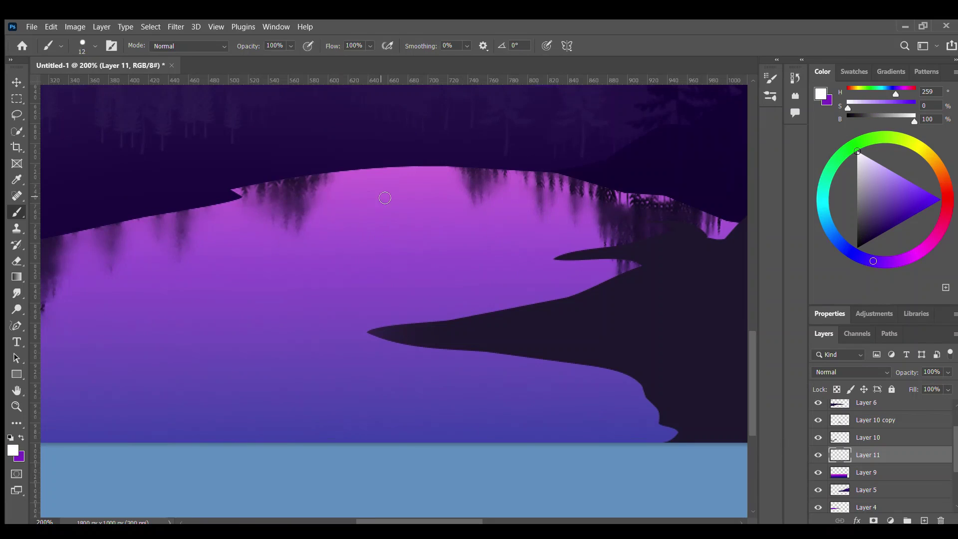
drag(355, 197, 414, 202)
drag(341, 207, 398, 209)
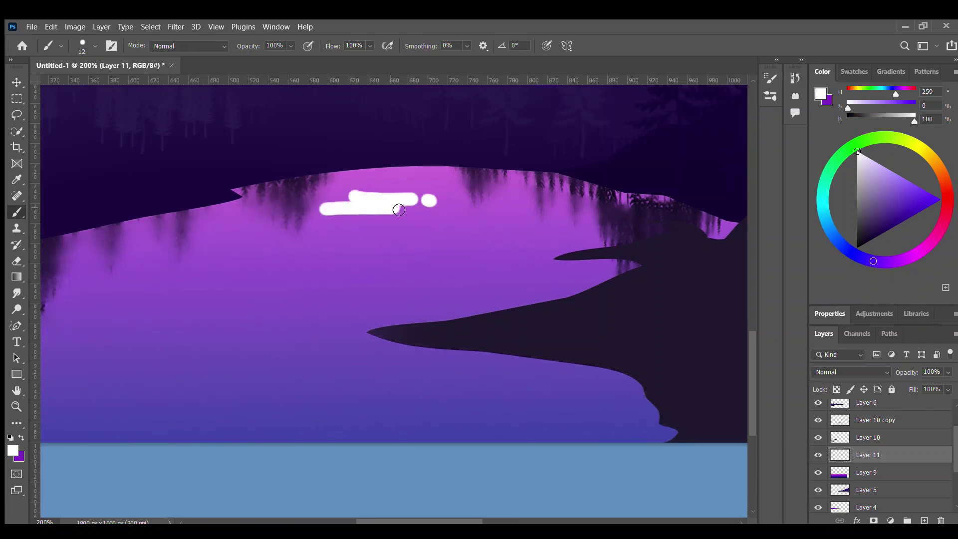
drag(359, 239, 455, 234)
drag(331, 257, 429, 252)
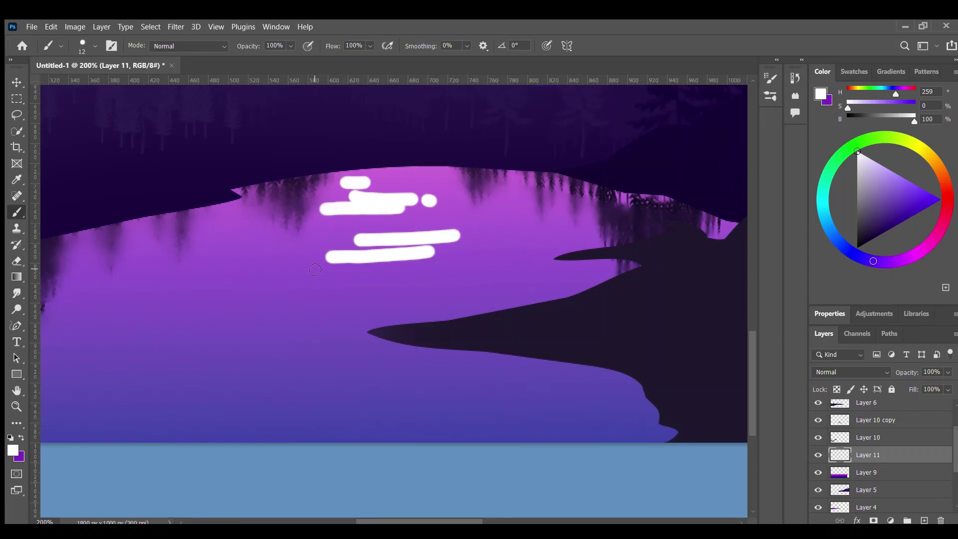
drag(293, 267, 353, 267)
click(372, 270)
drag(448, 258, 457, 258)
Step: Paint white streaks and dots low on the lake, then undo the last stroke
drag(184, 378, 284, 346)
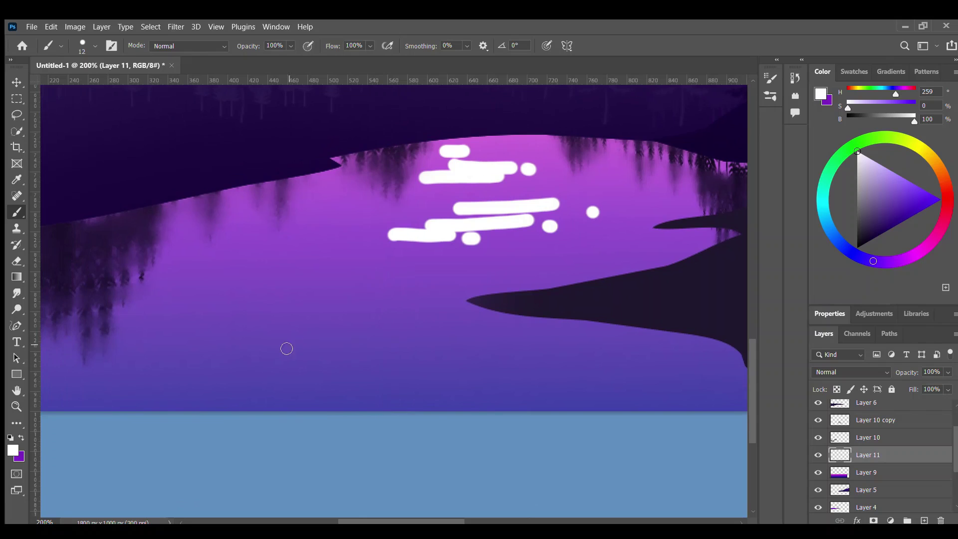
drag(212, 369, 384, 361)
drag(270, 380, 448, 371)
drag(315, 349, 395, 349)
click(462, 372)
drag(404, 394, 492, 389)
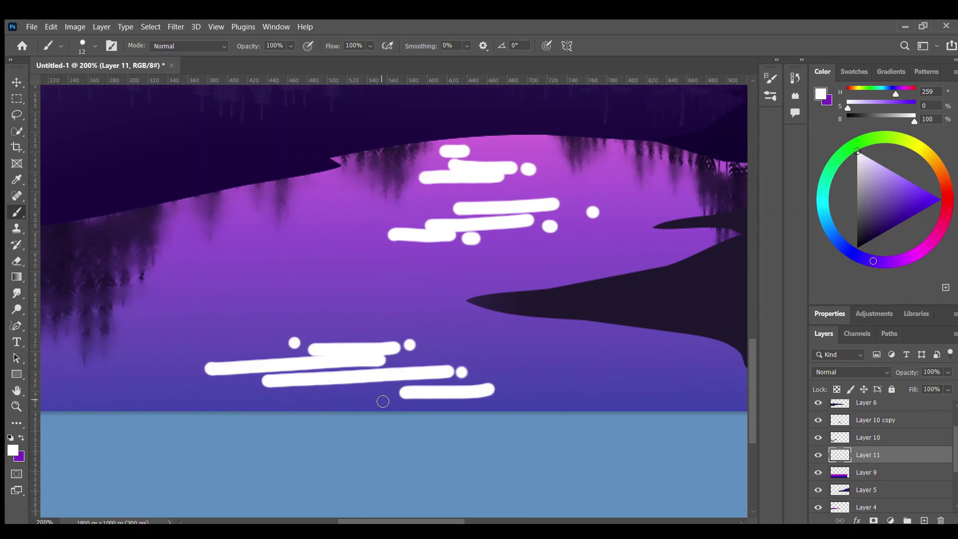
drag(373, 393, 392, 393)
drag(155, 357, 209, 357)
drag(292, 328, 337, 328)
click(287, 320)
scroll(477, 315, down, 1)
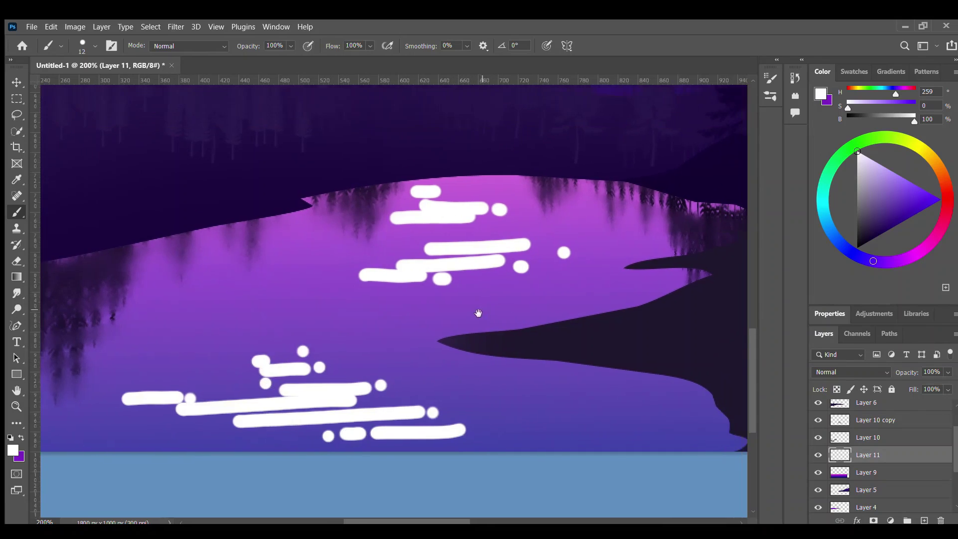
scroll(475, 225, down, 1)
scroll(477, 294, down, 1)
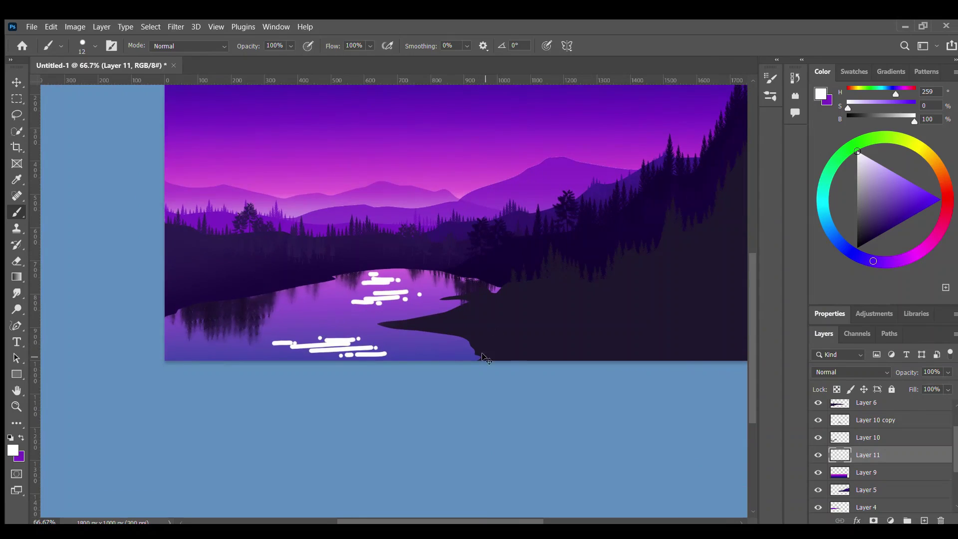
key(ctrl+z)
scroll(397, 302, up, 3)
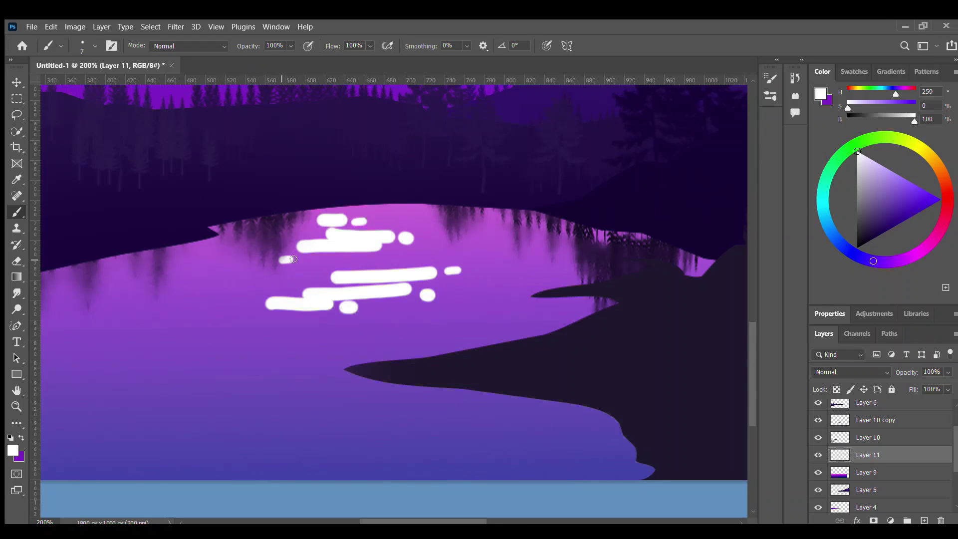
Step: Add a few small glint streaks and dots, then fade Layer 11 to 23% opacity
drag(388, 310, 468, 314)
click(457, 304)
click(484, 313)
drag(342, 406, 369, 405)
click(379, 406)
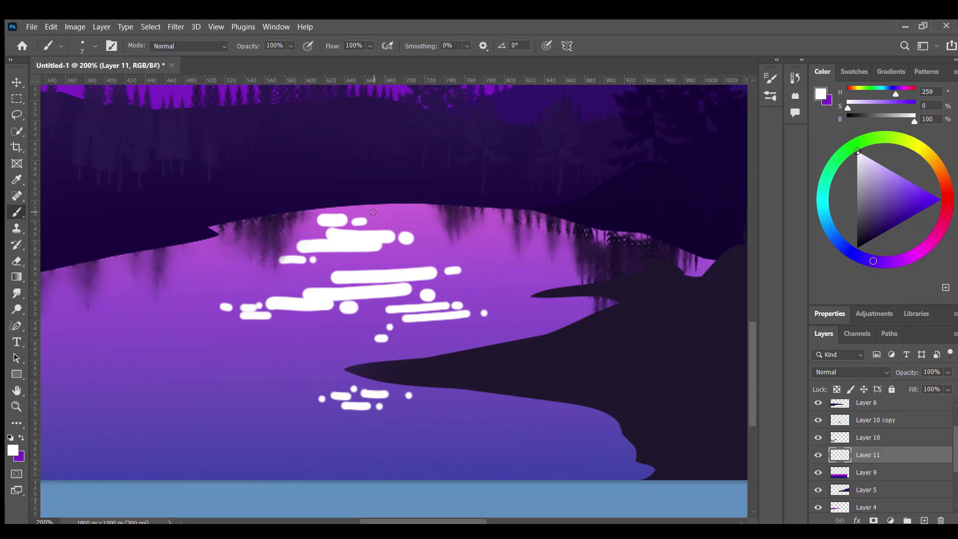
drag(925, 383, 905, 383)
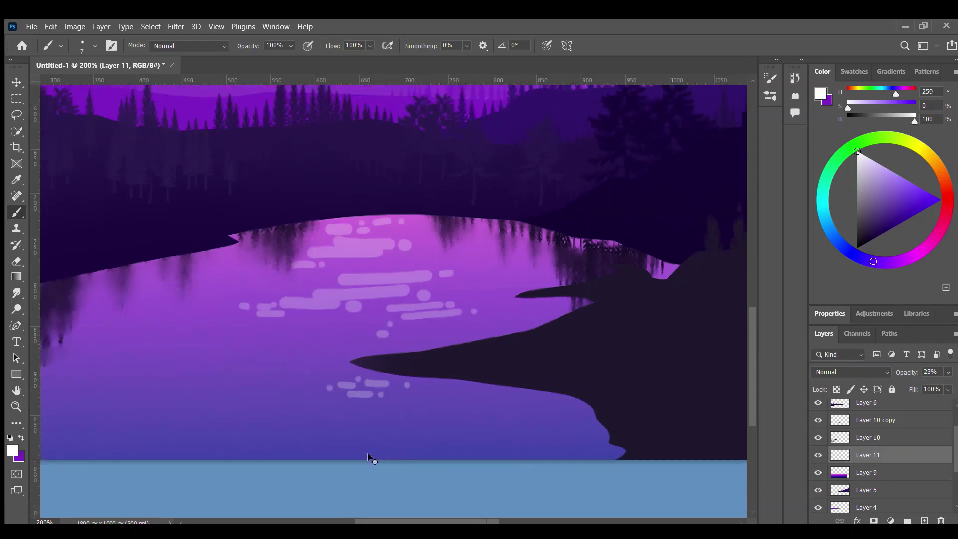
scroll(474, 228, down, 3)
scroll(492, 339, down, 1)
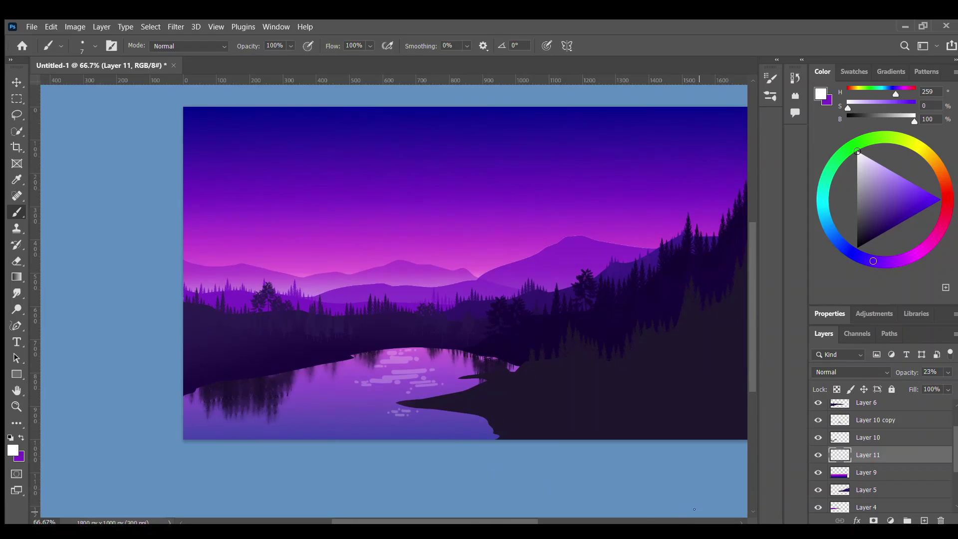
Step: On Layer 0, scatter white stars across the upper and right sky with a scatter brush
drag(536, 389, 466, 393)
click(879, 476)
scroll(951, 450, down, 3)
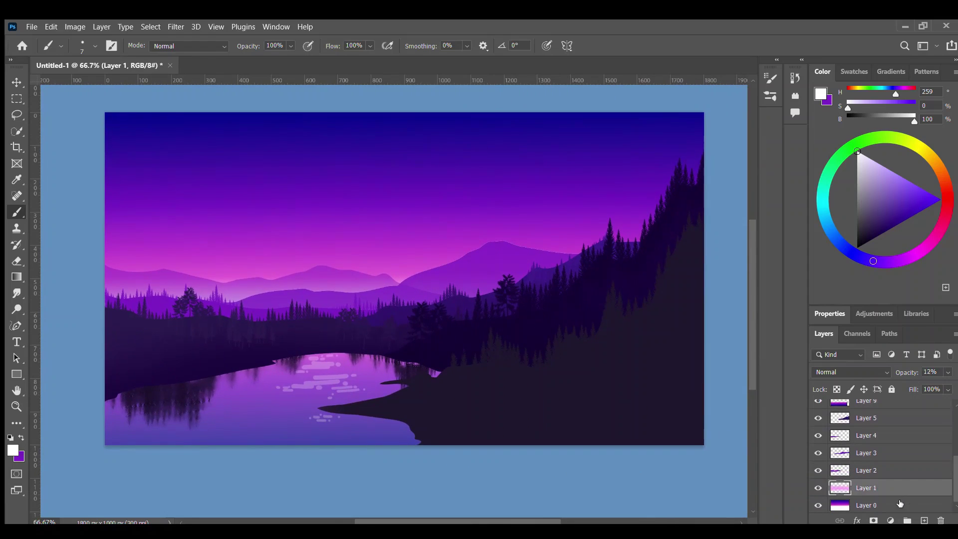
click(878, 504)
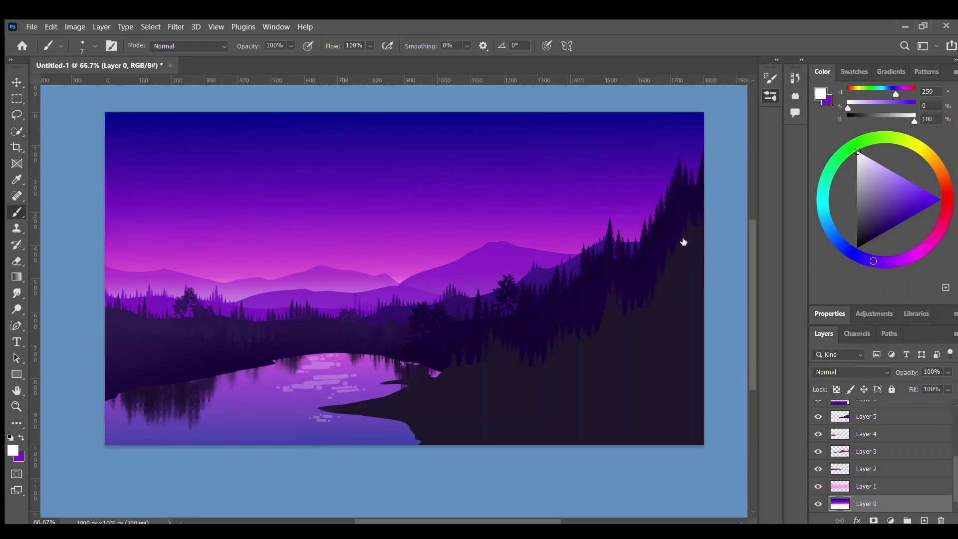
key(period)
drag(424, 149, 319, 149)
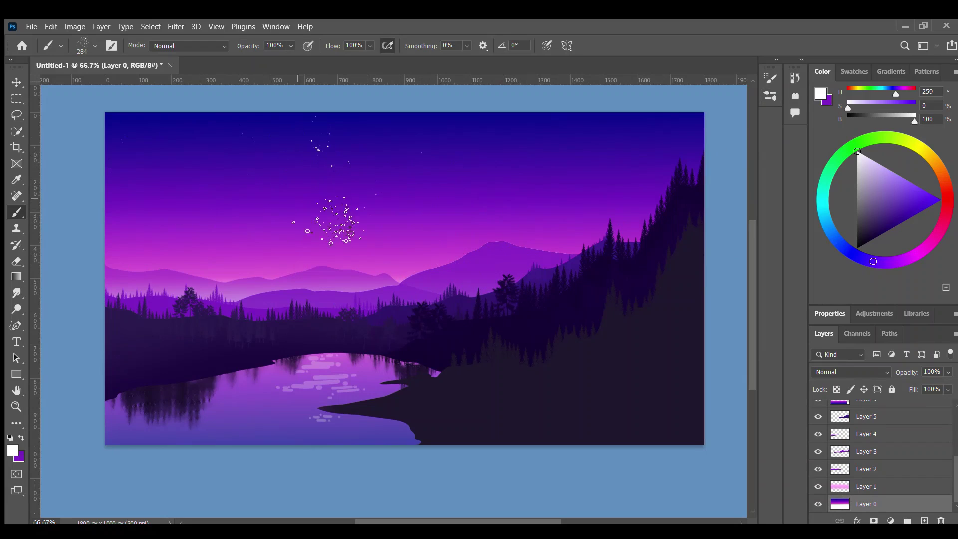
drag(299, 191, 449, 165)
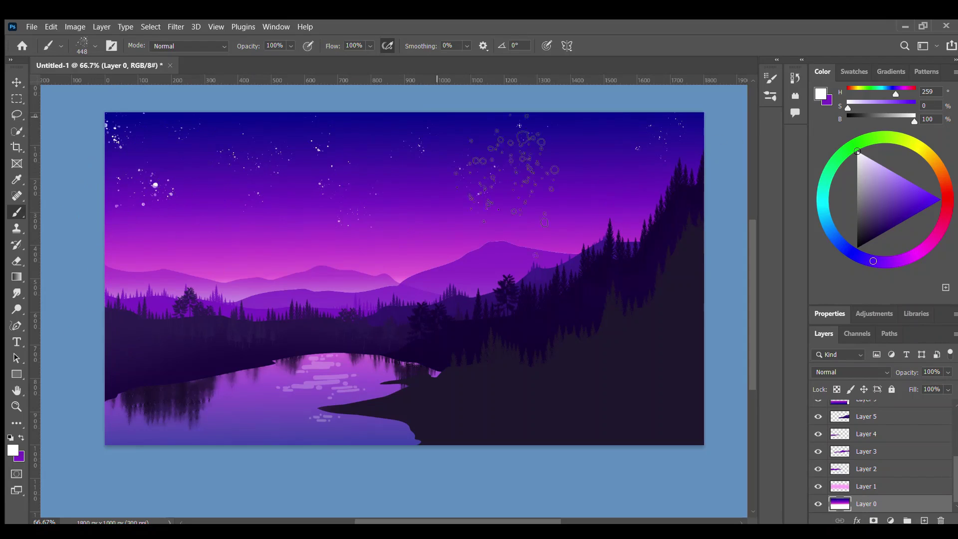
Step: Shrink the brush to size 92 and add a new empty Layer 12 at the top
key(bracketleft)
key(bracketleft)
key(bracketleft)
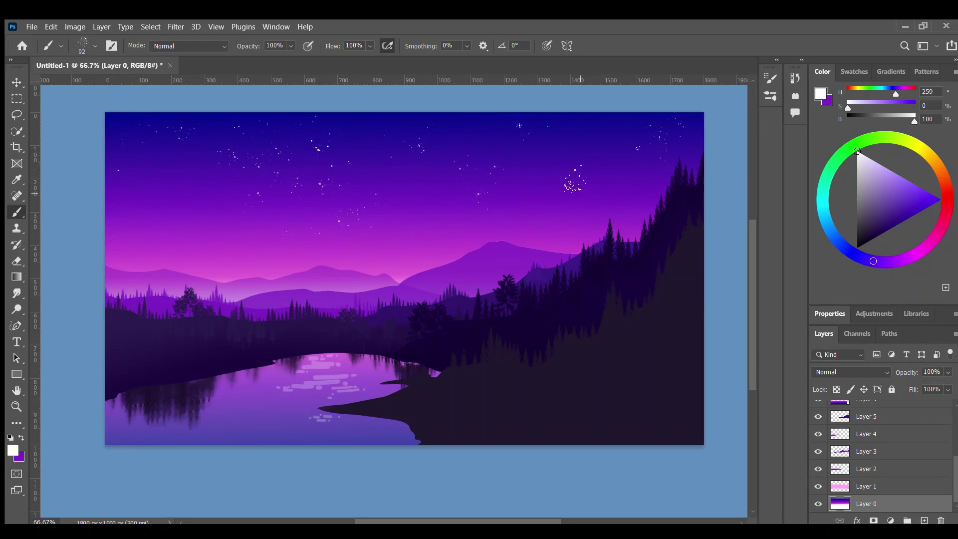
scroll(956, 465, up, 1)
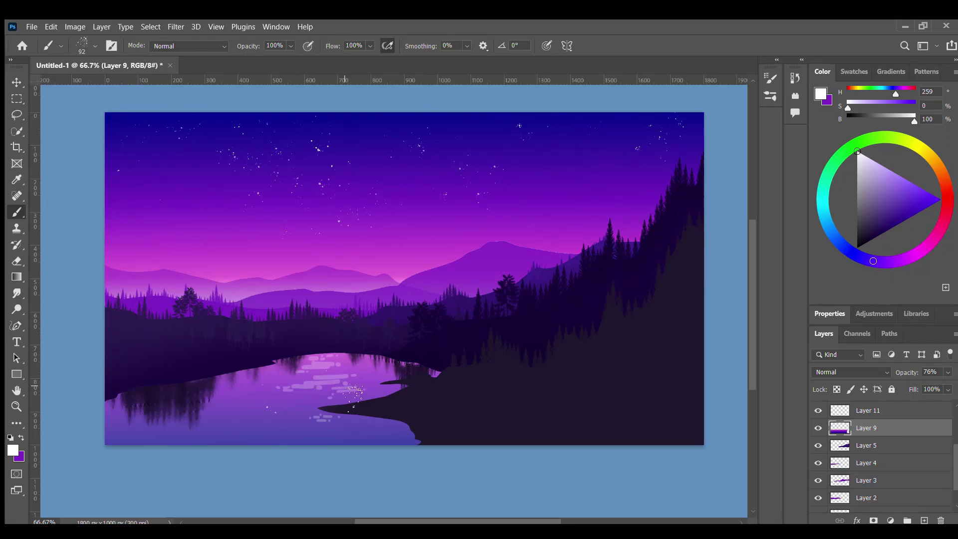
scroll(561, 396, up, 1)
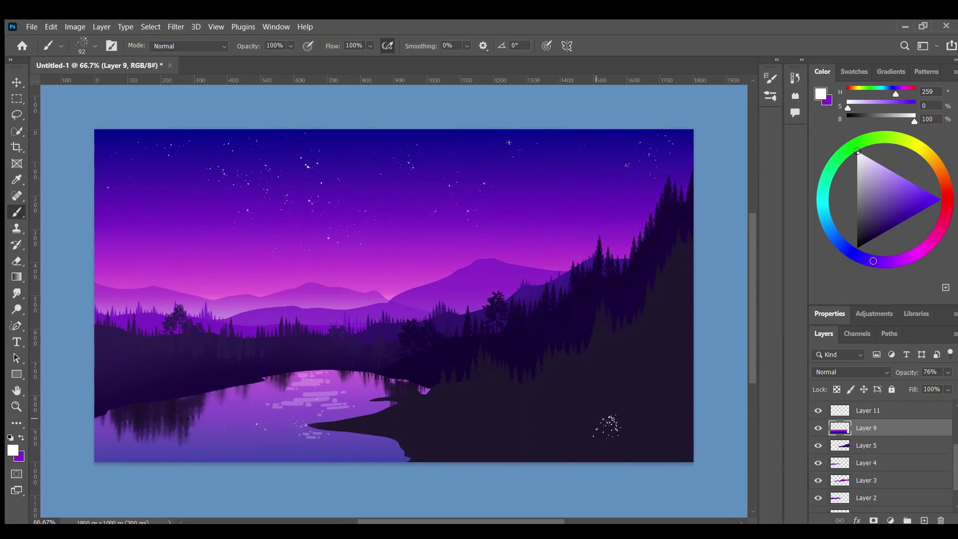
key(ctrl+shift+alt+n)
key(ctrl+shift+bracketright)
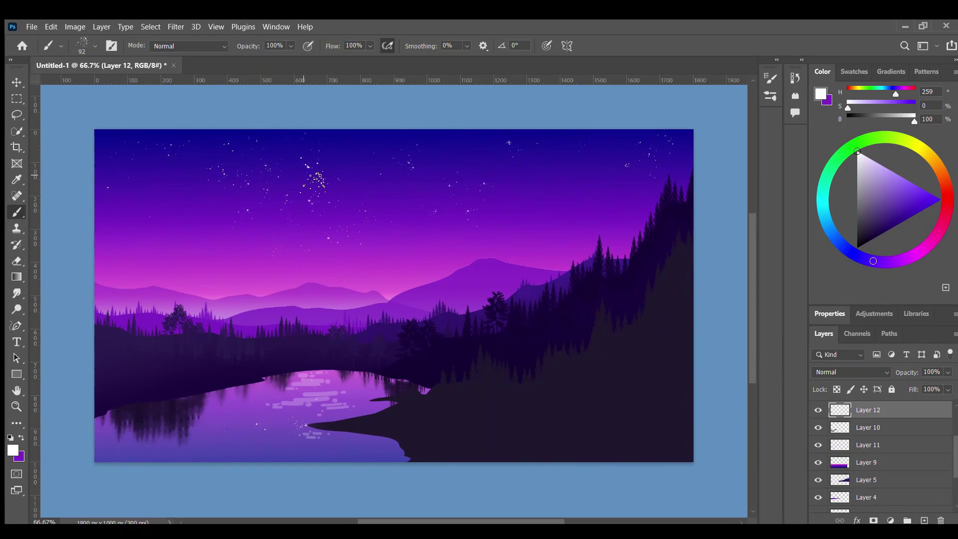
Step: Paint white cloud bands and round puffs across the upper left and right sky with a round brush
key(comma)
drag(106, 157, 199, 159)
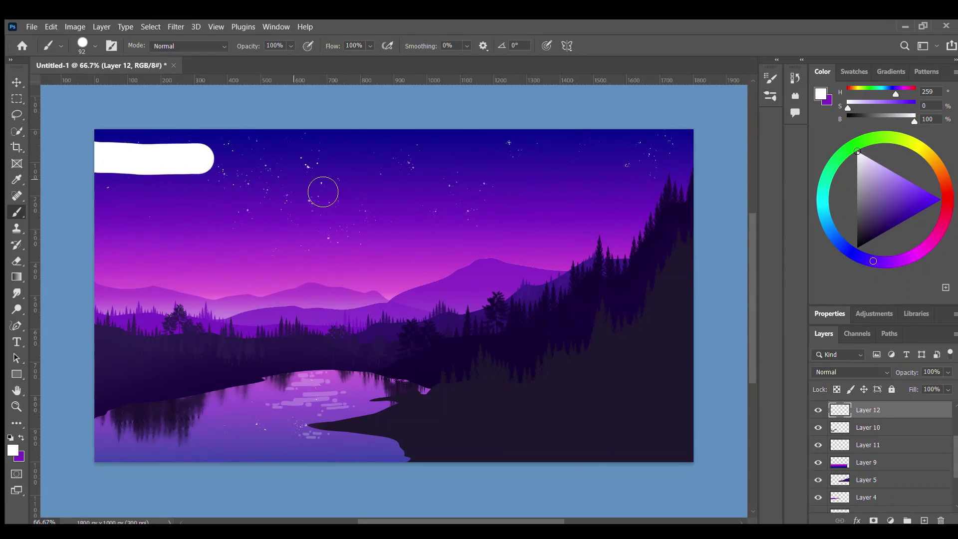
mouse_move(691, 141)
mouse_down()
mouse_move(569, 140)
mouse_move(618, 165)
mouse_move(514, 156)
mouse_move(601, 173)
mouse_up()
key(ctrl+z)
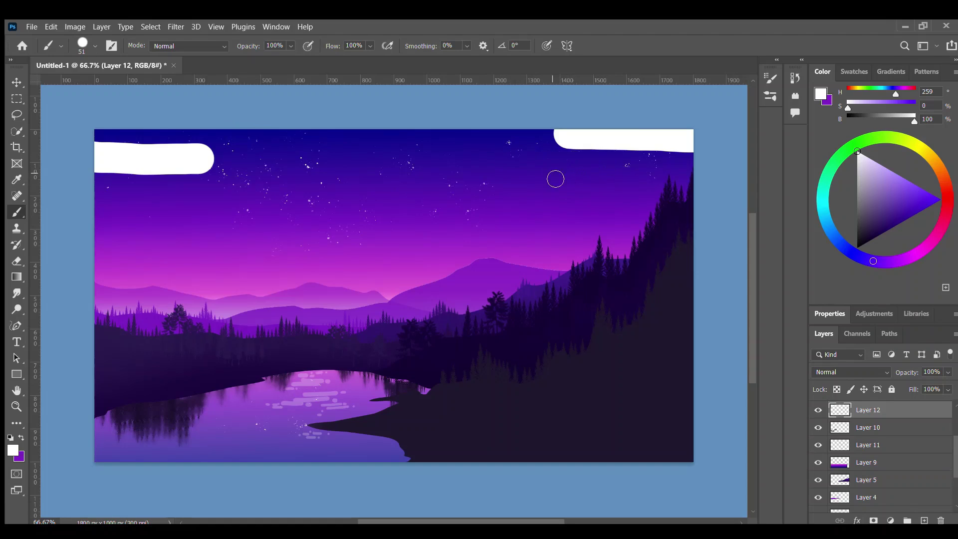
mouse_move(530, 163)
mouse_down()
mouse_move(644, 165)
mouse_move(636, 163)
mouse_up()
click(506, 162)
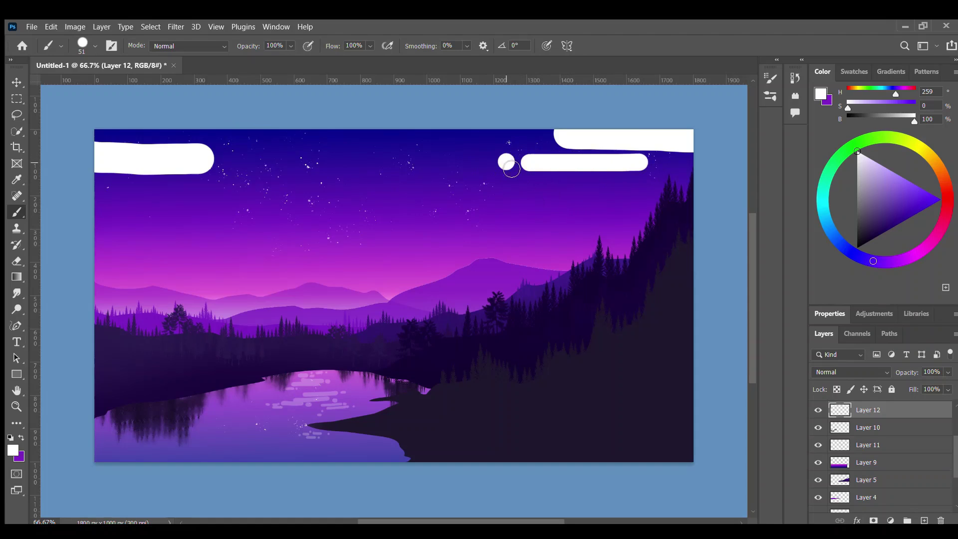
drag(161, 184, 498, 162)
key(ctrl+z)
click(163, 180)
drag(163, 181, 274, 180)
click(295, 178)
click(138, 188)
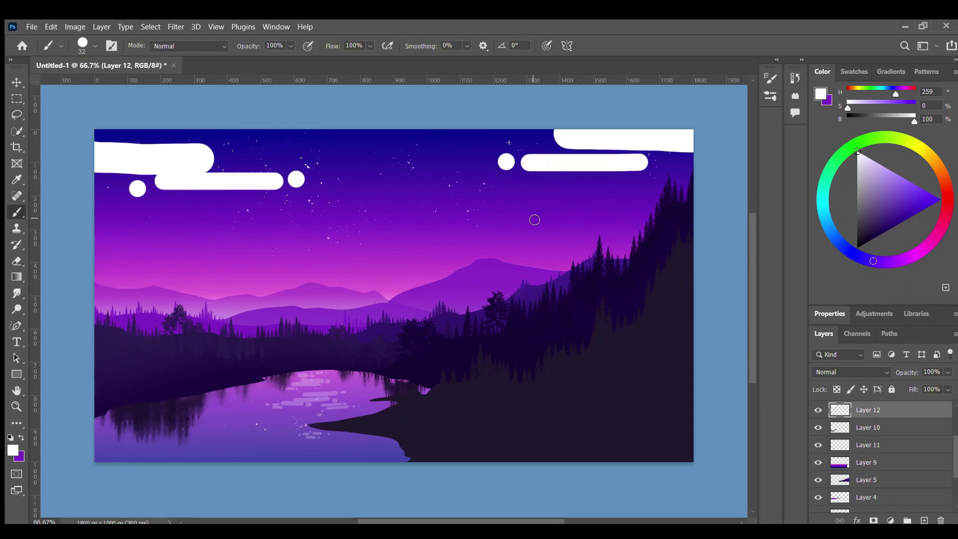
Step: Add thin white cloud streaks under the right cloud and low in the left sky
mouse_move(532, 216)
mouse_down()
mouse_move(601, 216)
mouse_move(618, 205)
mouse_move(526, 205)
mouse_move(523, 218)
mouse_up()
click(629, 204)
click(501, 218)
drag(99, 228, 156, 236)
click(170, 238)
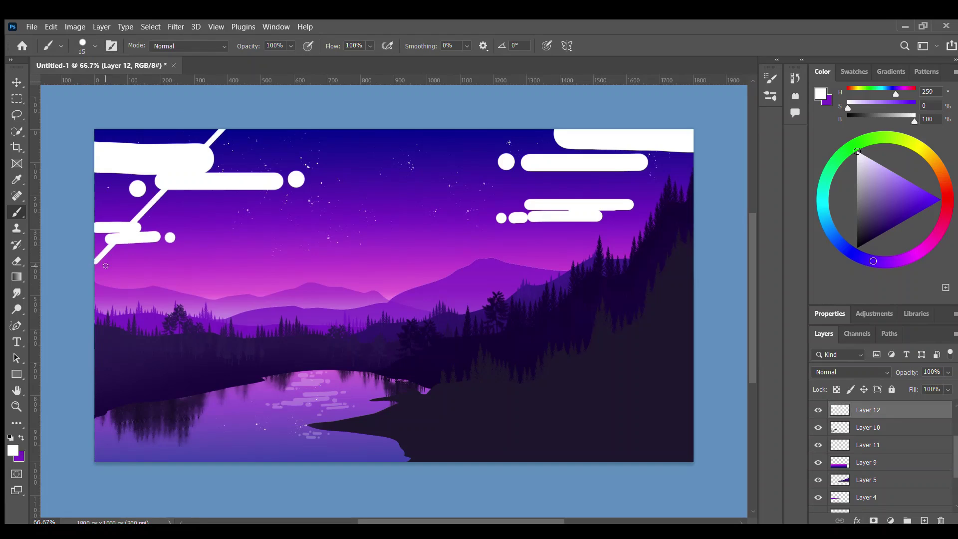
drag(95, 260, 166, 258)
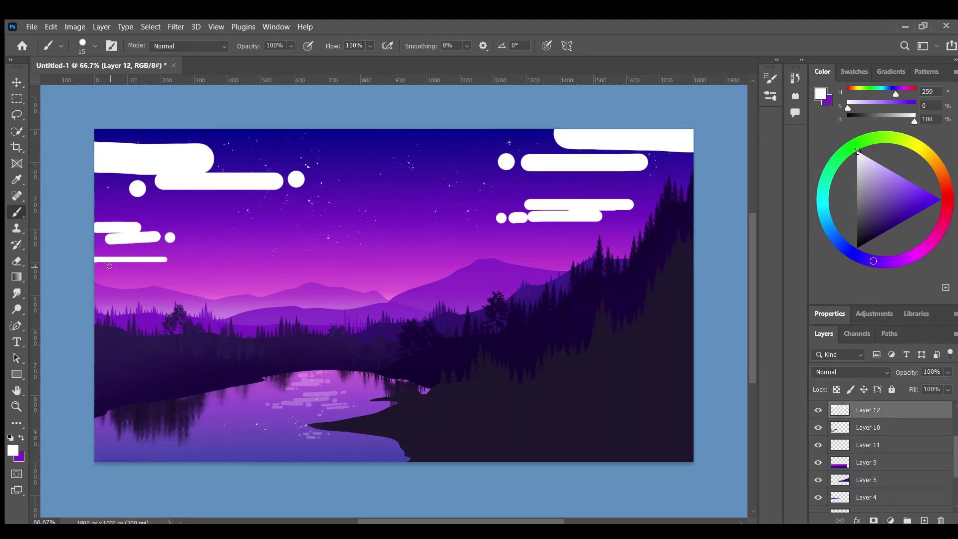
drag(110, 266, 181, 266)
drag(116, 273, 95, 274)
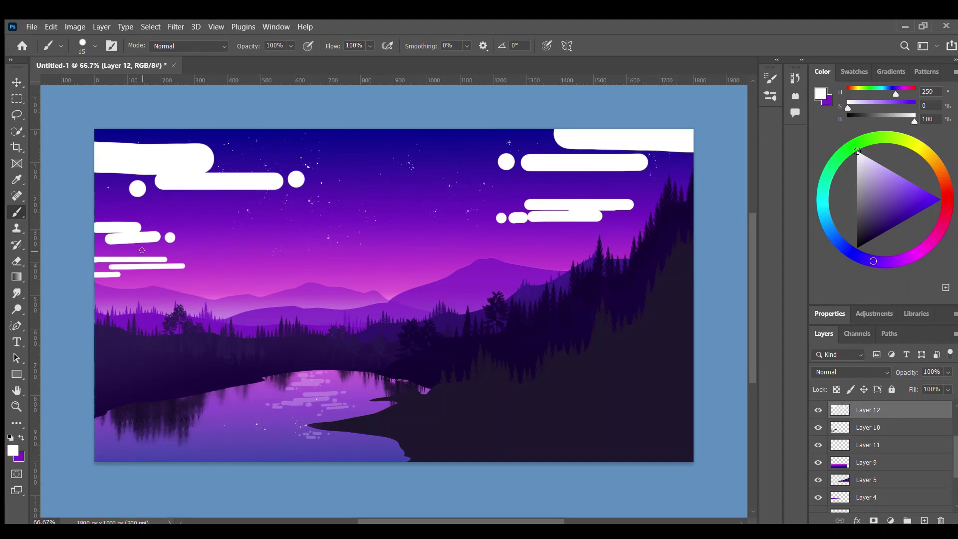
Step: Add a few more right-side streaks, lower Layer 12 to 29% opacity, and add new Layer 13
shift+click(489, 247)
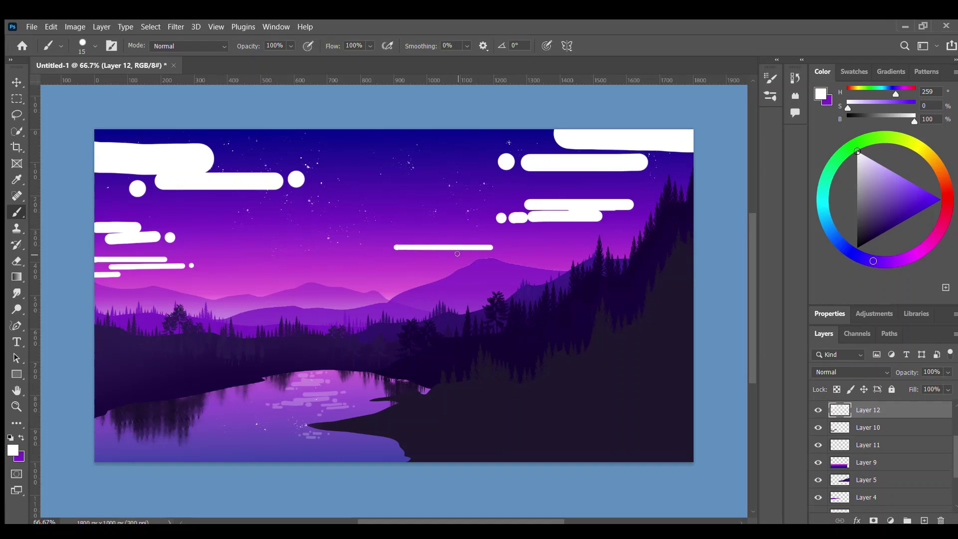
shift+click(458, 254)
shift+click(416, 238)
drag(930, 376, 894, 388)
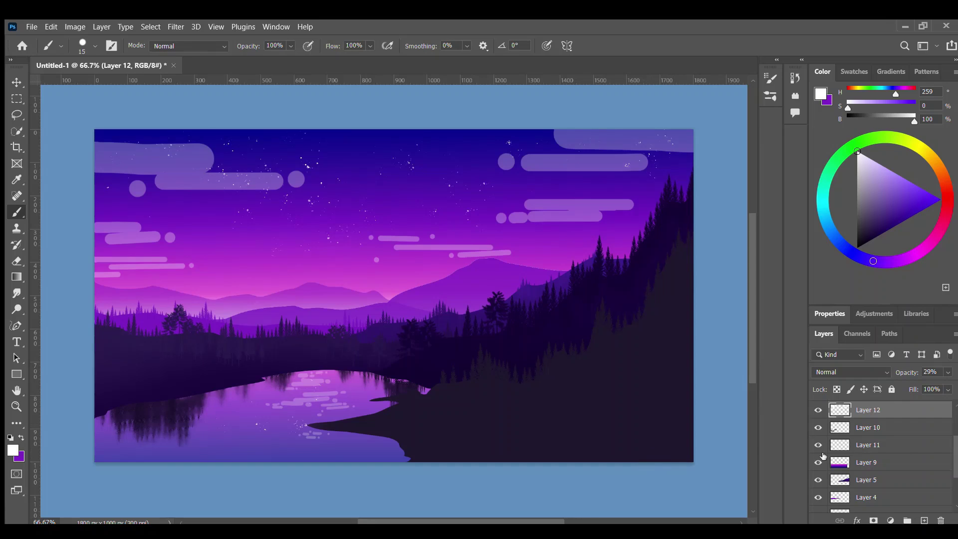
key(ctrl+shift+alt+n)
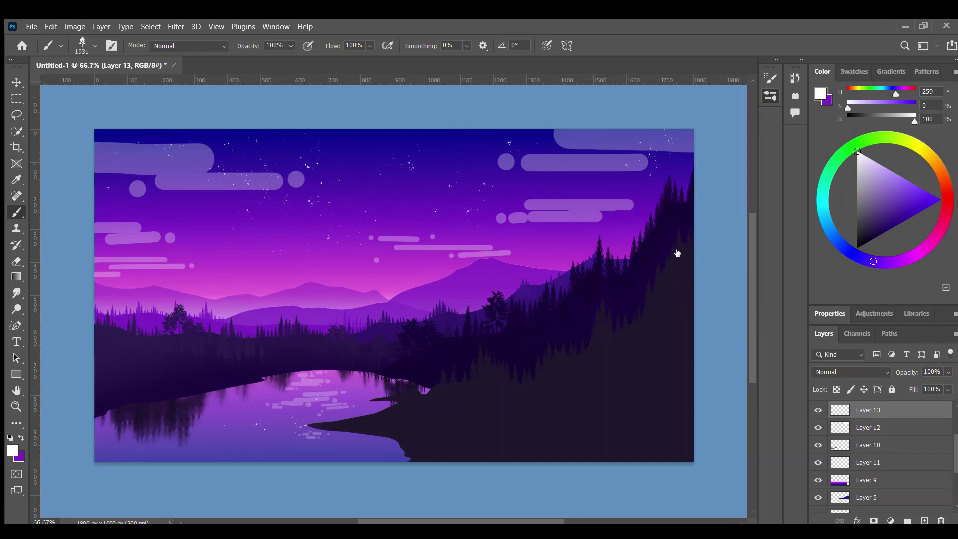
Step: Adjust the pine tree brush size with the bracket keys
click(95, 46)
key(bracketleft)
key(bracketleft)
key(bracketleft)
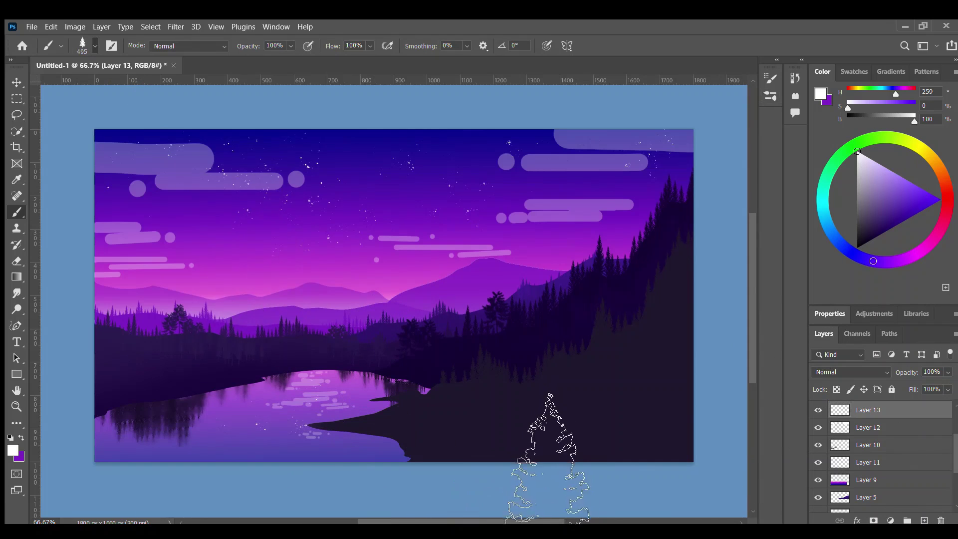
key(bracketright)
key(bracketright)
key(bracketright)
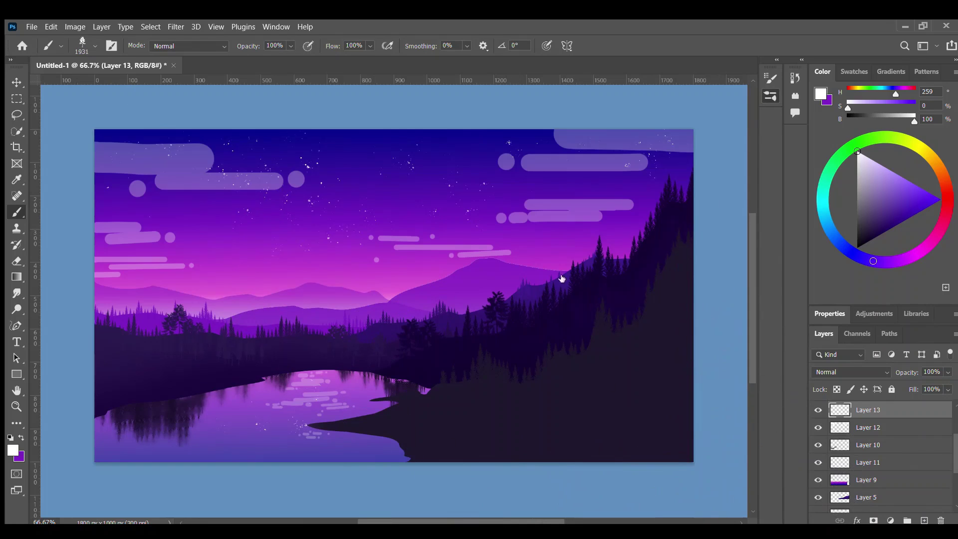
key(bracketright)
key(bracketright)
key(bracketright)
key(bracketright)
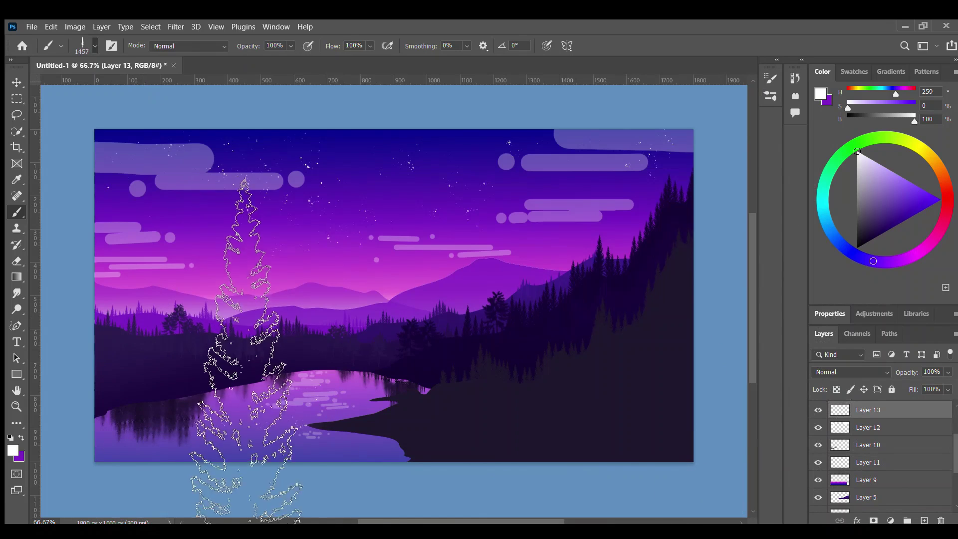
key(bracketleft)
key(bracketleft)
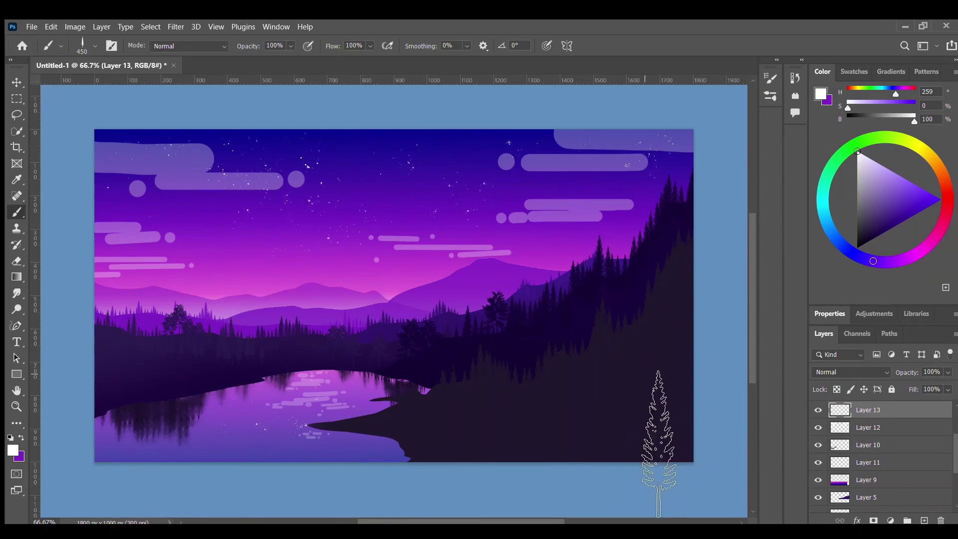
Step: Choose a green paint colour and test-stamp a tree near the right edge
click(846, 150)
drag(879, 223, 890, 228)
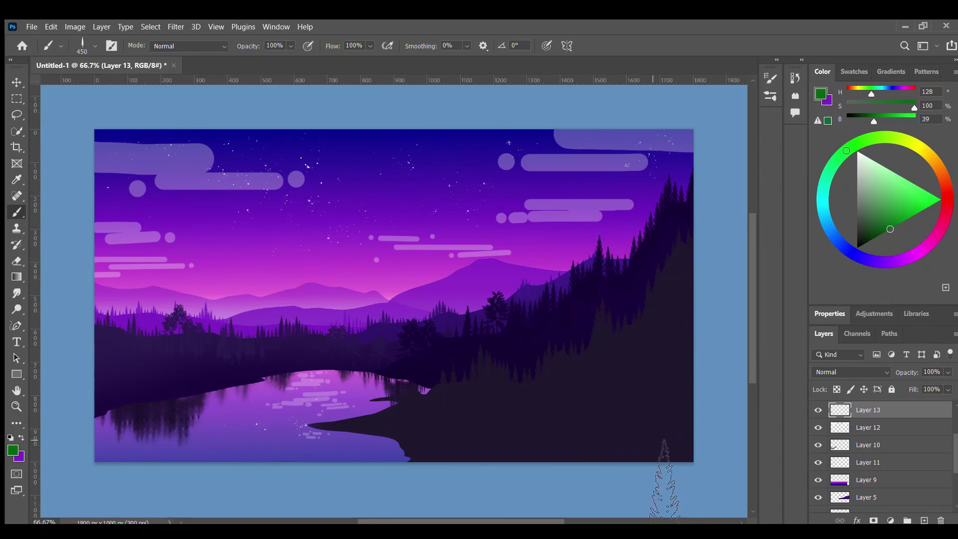
click(900, 190)
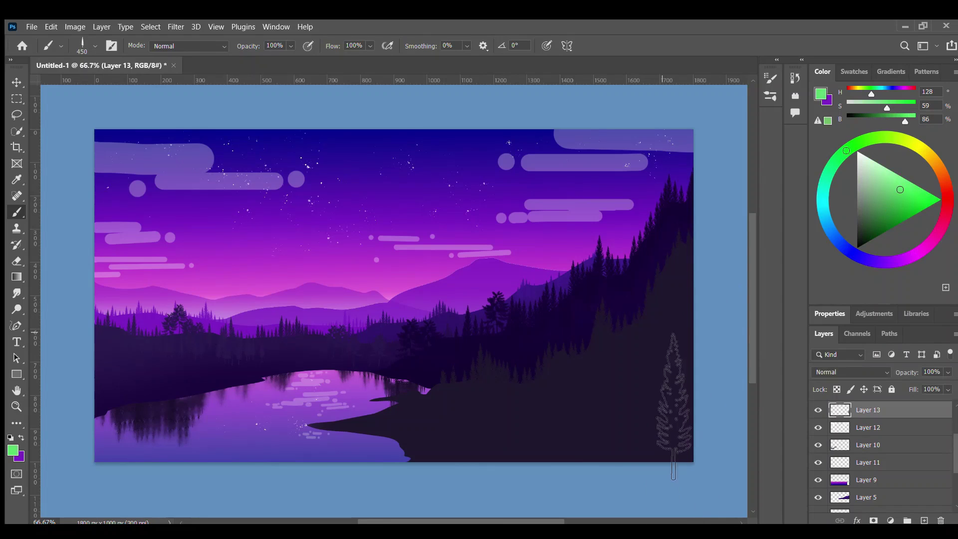
click(555, 250)
key(ctrl+z)
key(ctrl+z)
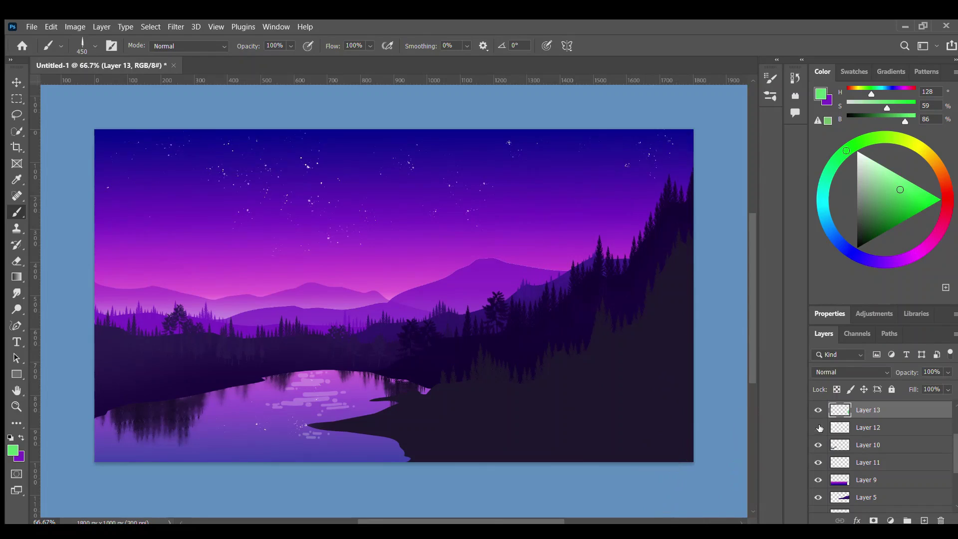
key(ctrl+shift+z)
click(898, 176)
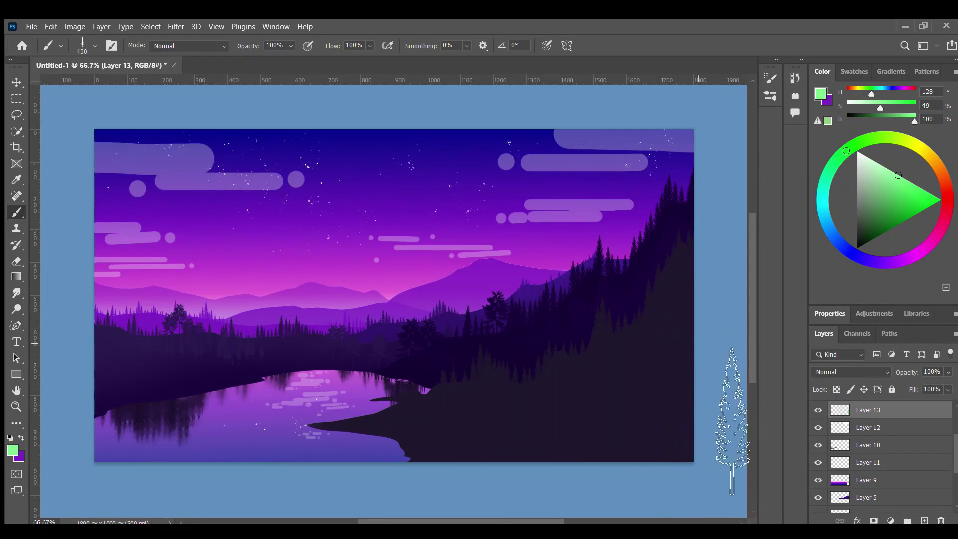
scroll(956, 432, up, 2)
scroll(951, 434, up, 2)
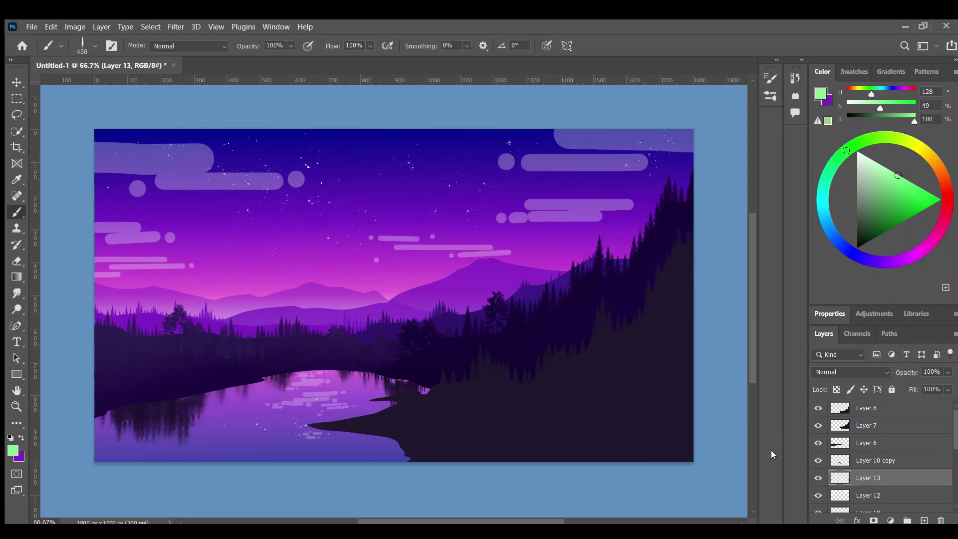
Step: Move Layer 13 to the top and paint a row of dark green pines along the bottom right
drag(868, 478, 871, 410)
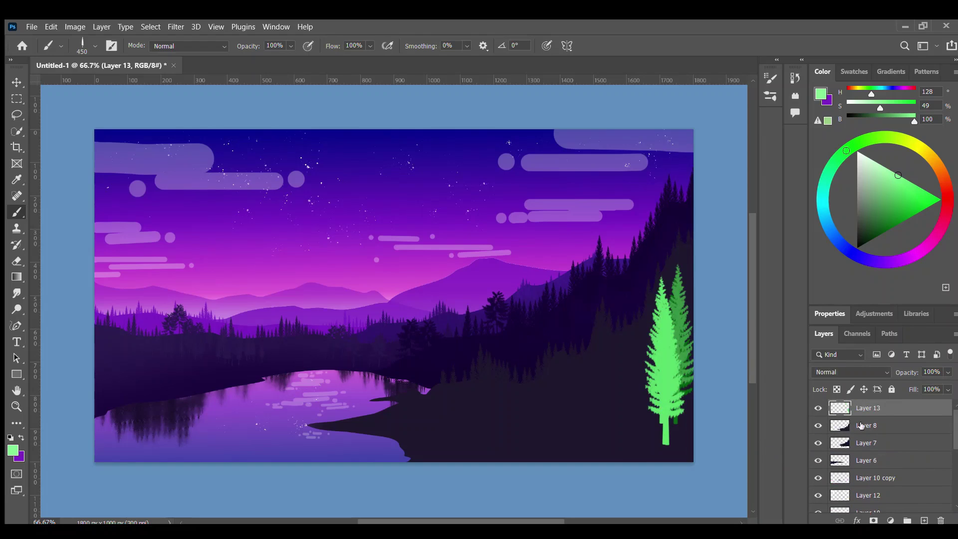
click(869, 226)
click(683, 319)
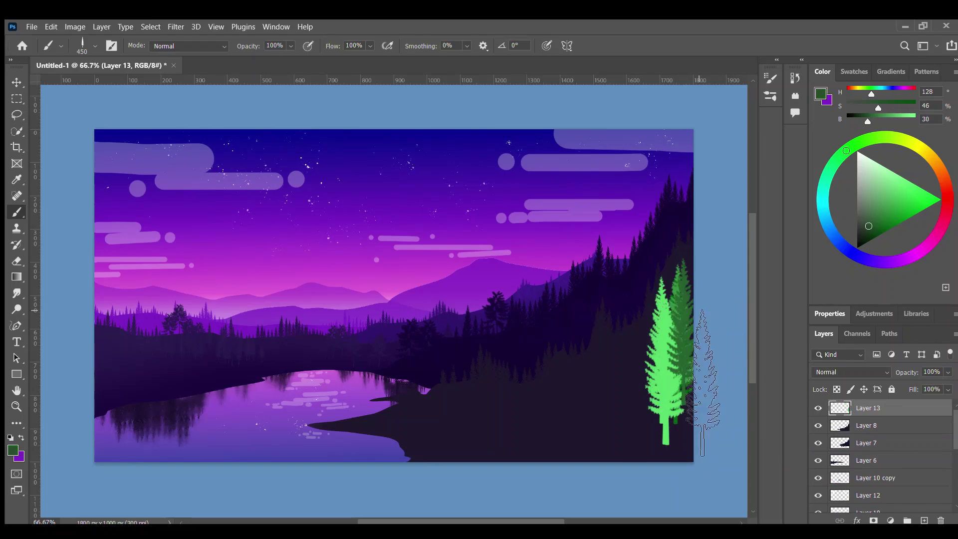
mouse_move(677, 411)
mouse_down()
mouse_move(663, 407)
mouse_move(561, 481)
mouse_move(521, 491)
mouse_move(493, 449)
mouse_up()
mouse_move(713, 474)
mouse_down()
mouse_move(631, 491)
mouse_move(593, 449)
mouse_up()
click(483, 449)
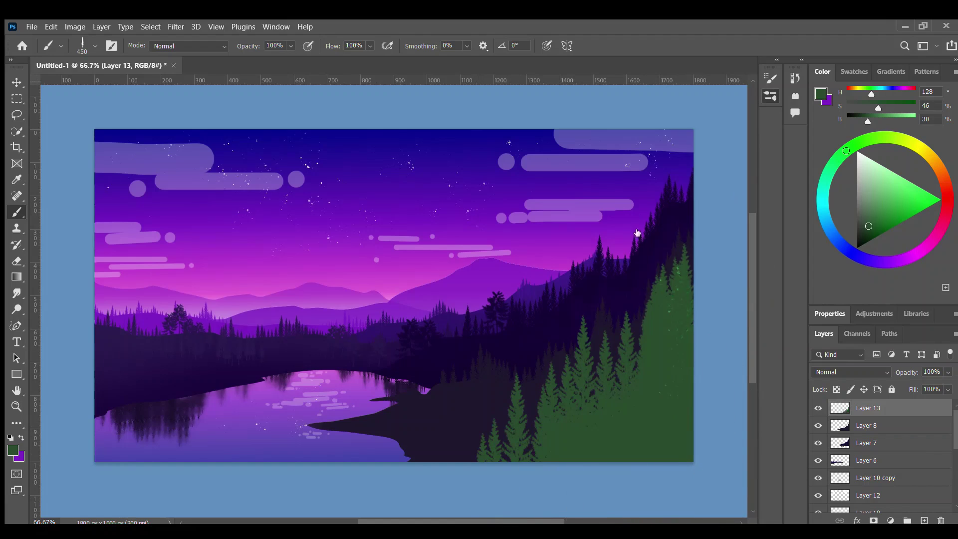
Step: Stamp a large black tree silhouette at the bottom right, replacing the first oversized stamps
key(bracketleft)
key(bracketleft)
key(bracketleft)
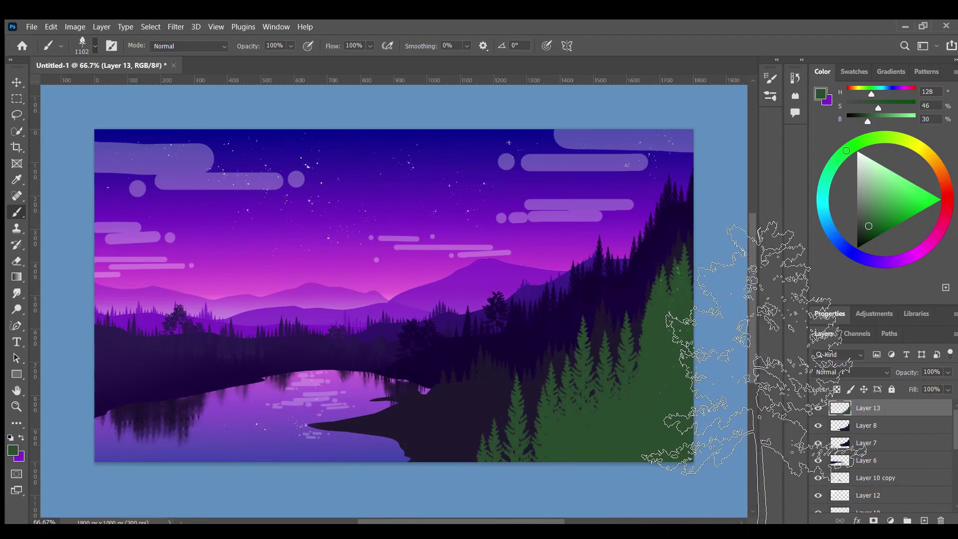
click(857, 248)
click(641, 219)
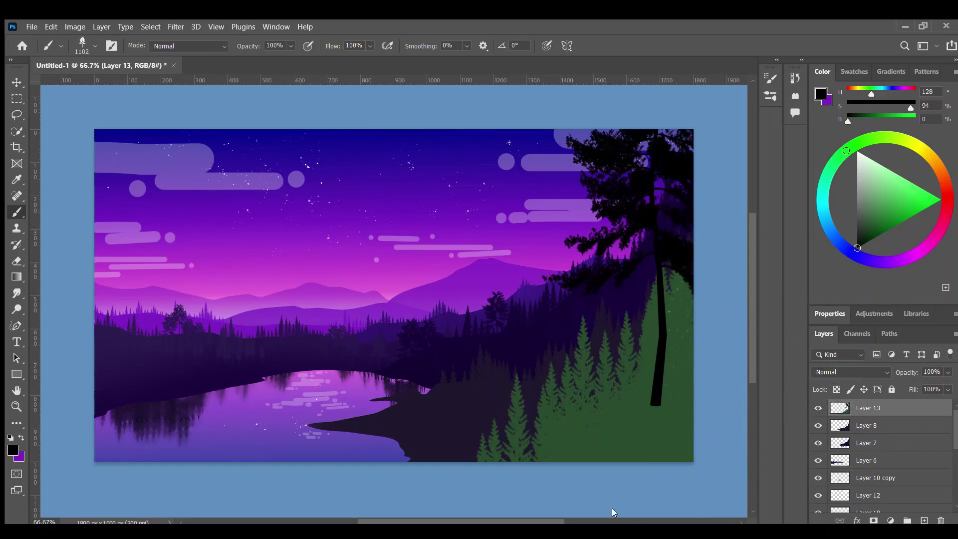
click(546, 287)
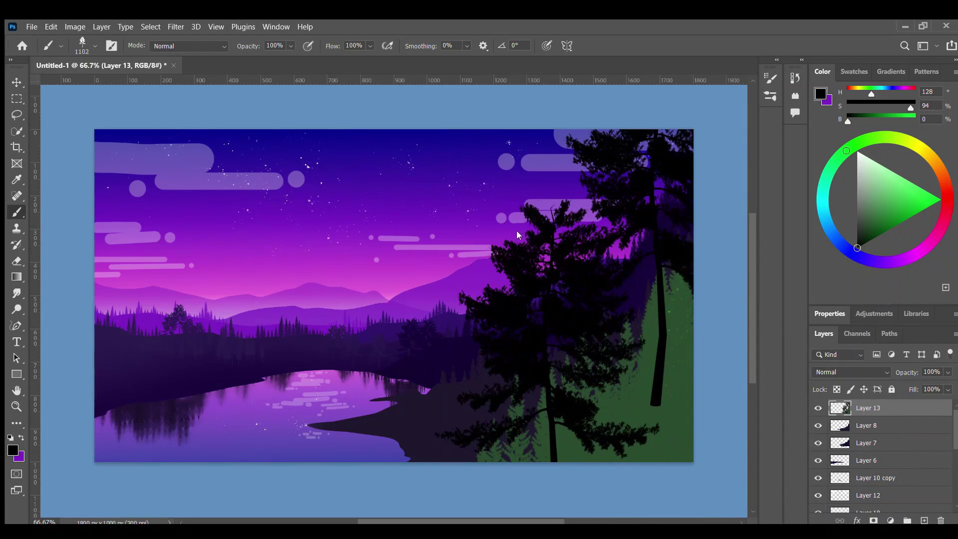
click(755, 269)
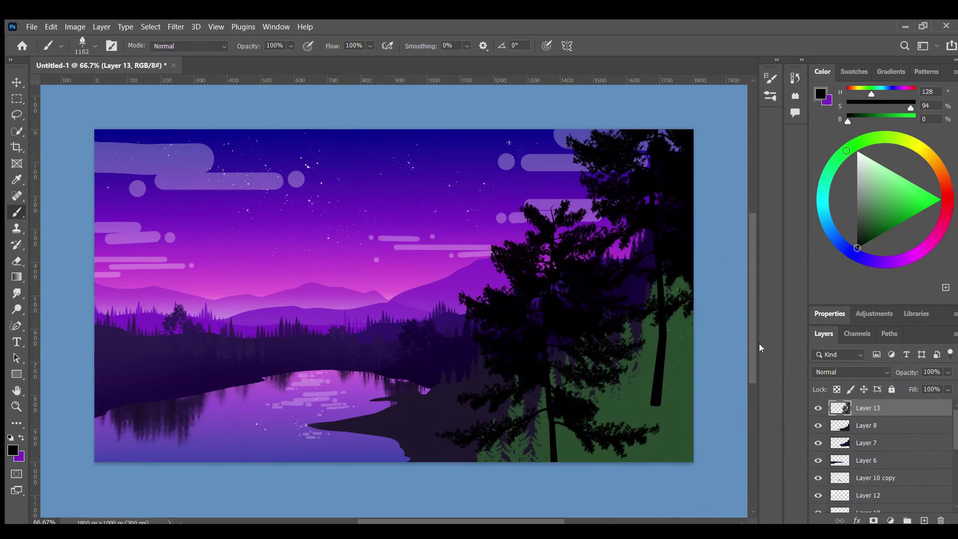
key(ctrl+minus)
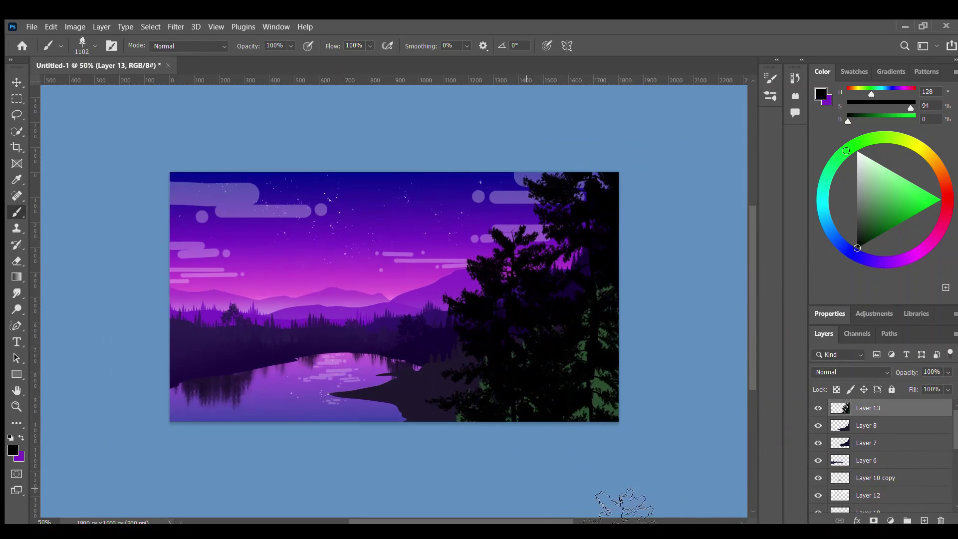
key(ctrl+z)
key(ctrl+z)
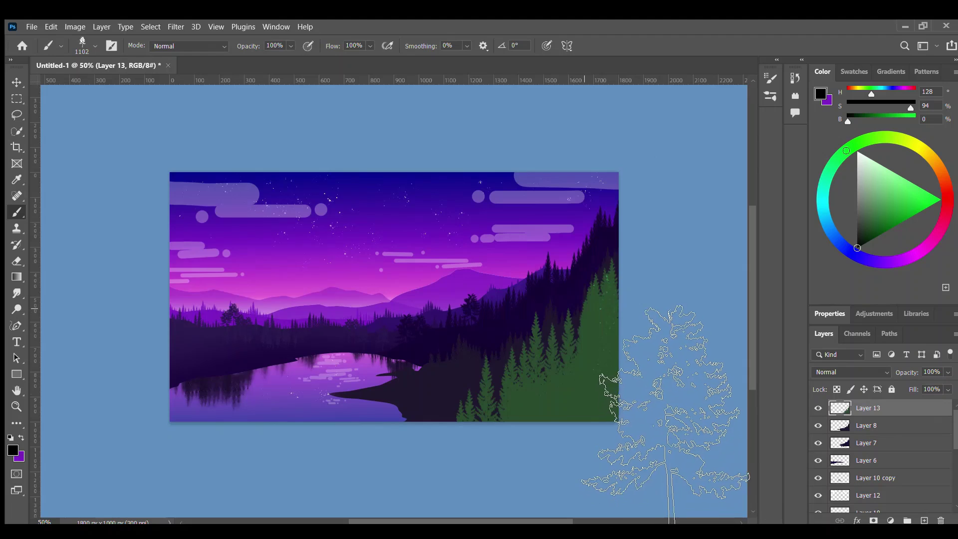
drag(549, 469, 598, 472)
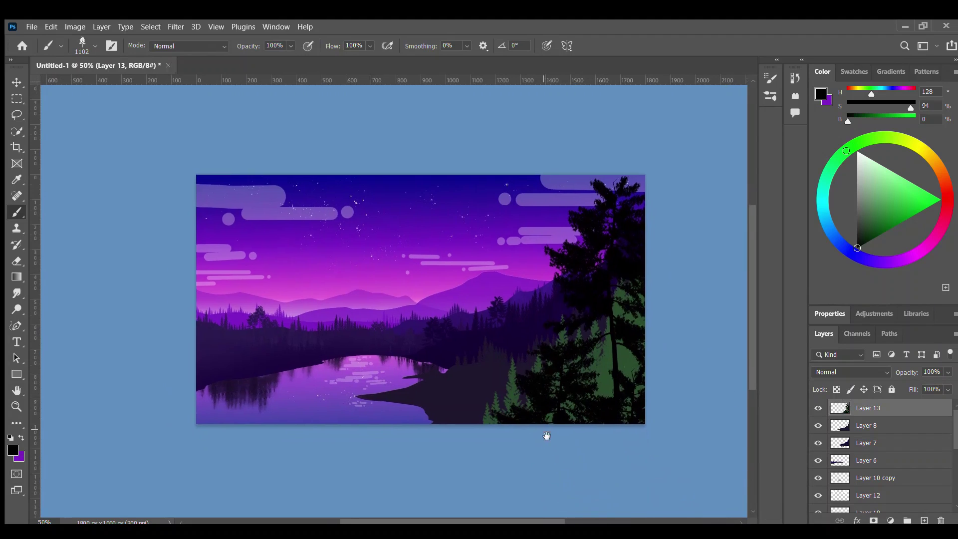
key(ctrl+plus)
key(v)
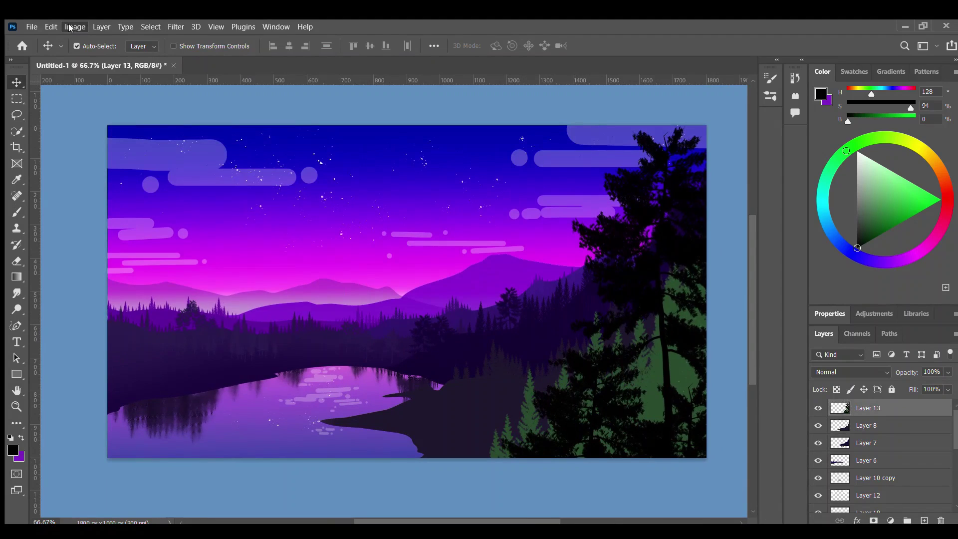
Step: Sample canvas colours with the Eyedropper, then zoom in and out to inspect the lake
key(i)
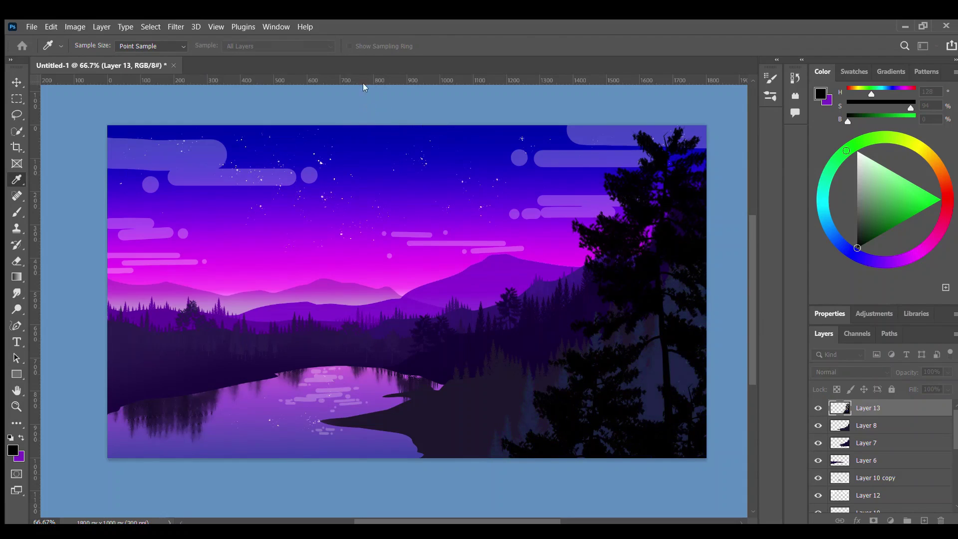
key(v)
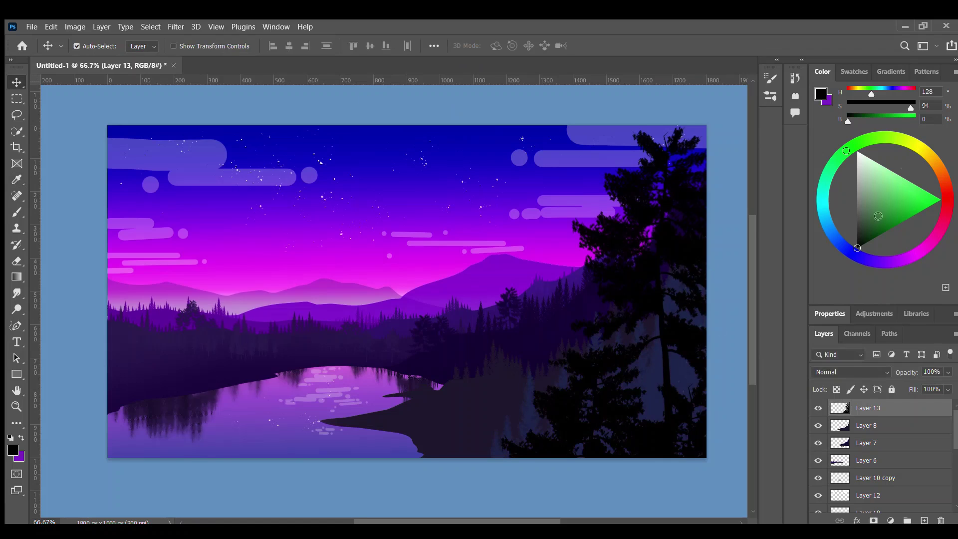
scroll(379, 384, up, 1)
scroll(376, 381, down, 1)
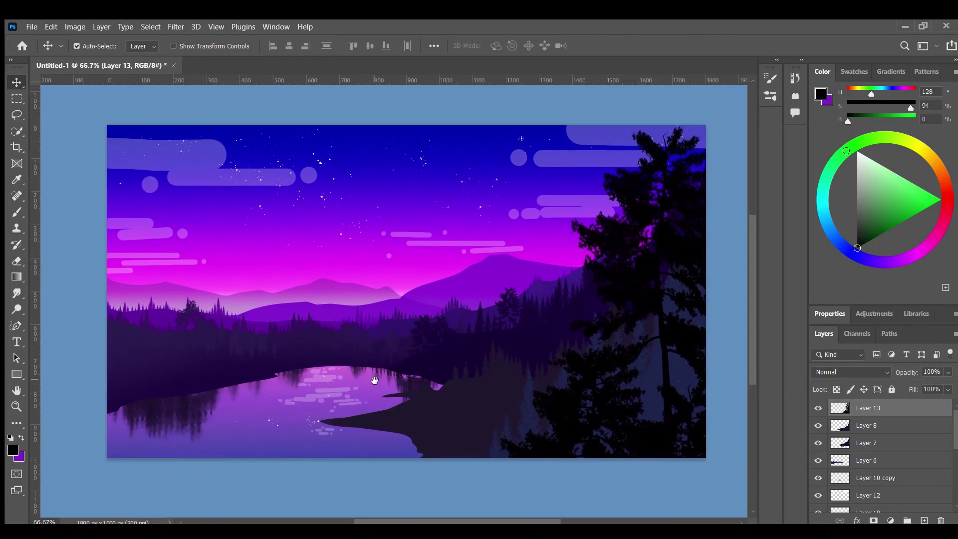